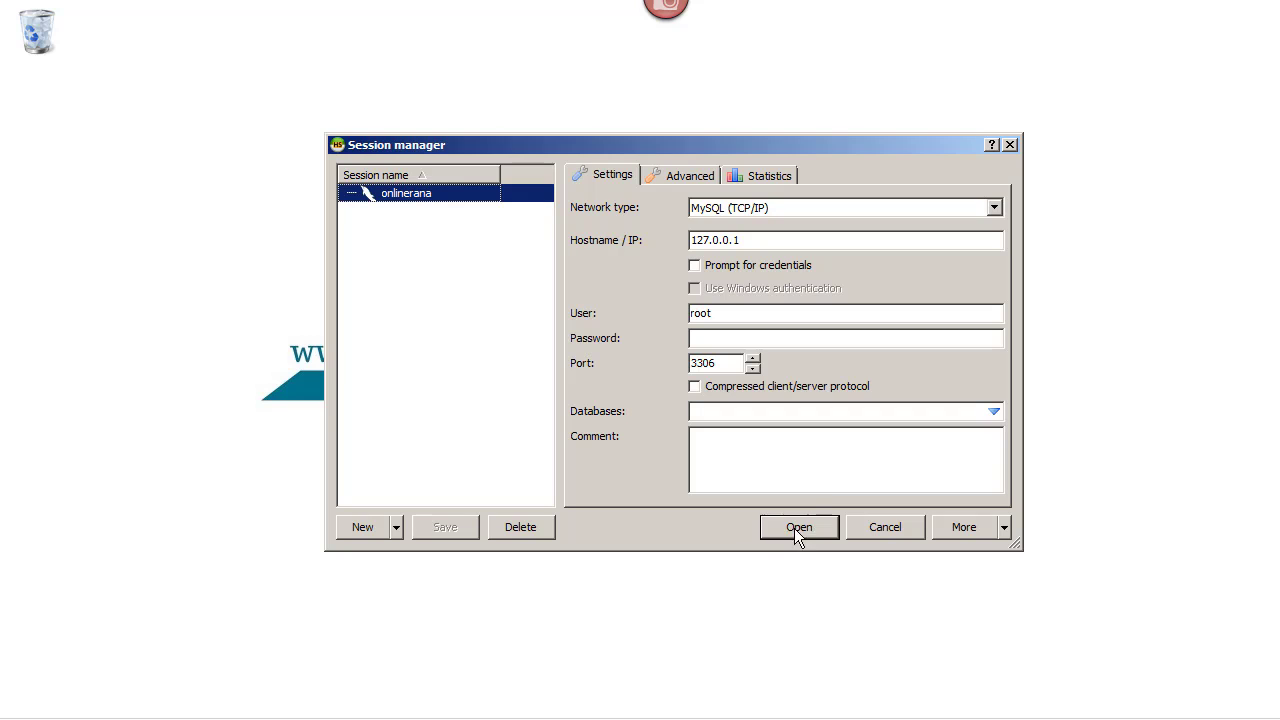
Connect with the saved onlinerana session and display the data of the users table in the test_demo database
left_click(776, 530)
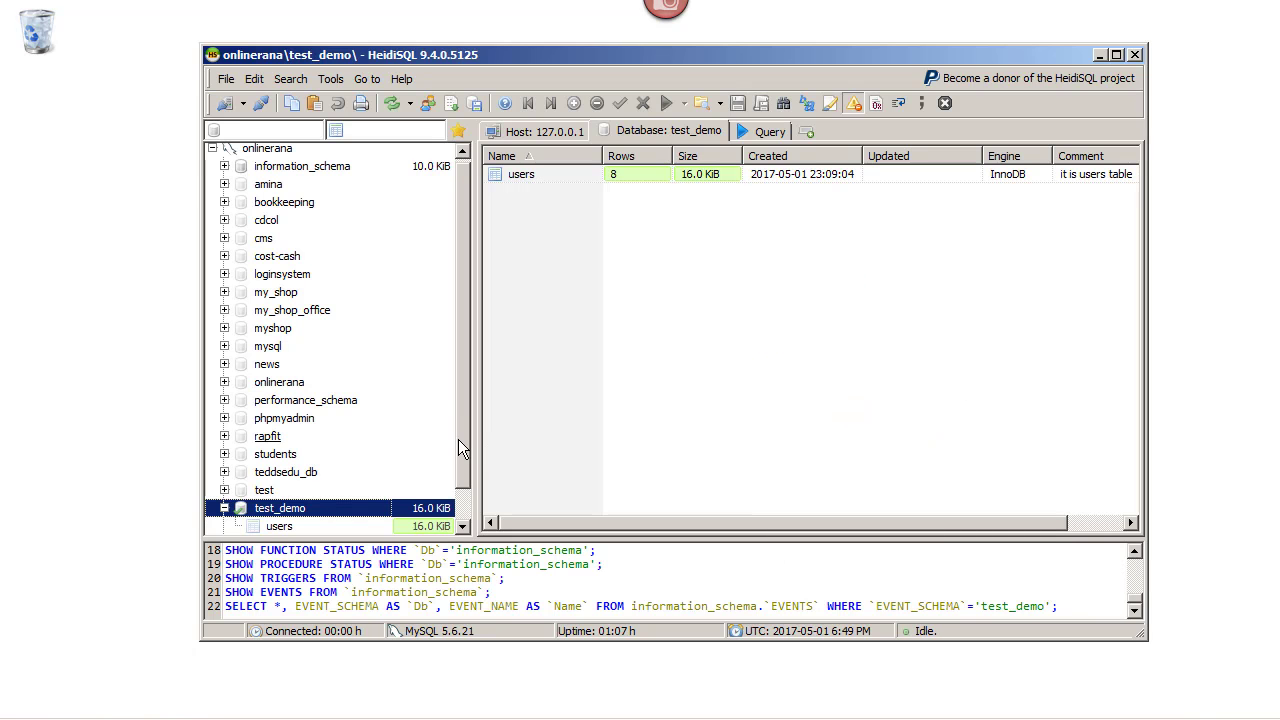
scroll(467, 409, "down", 1)
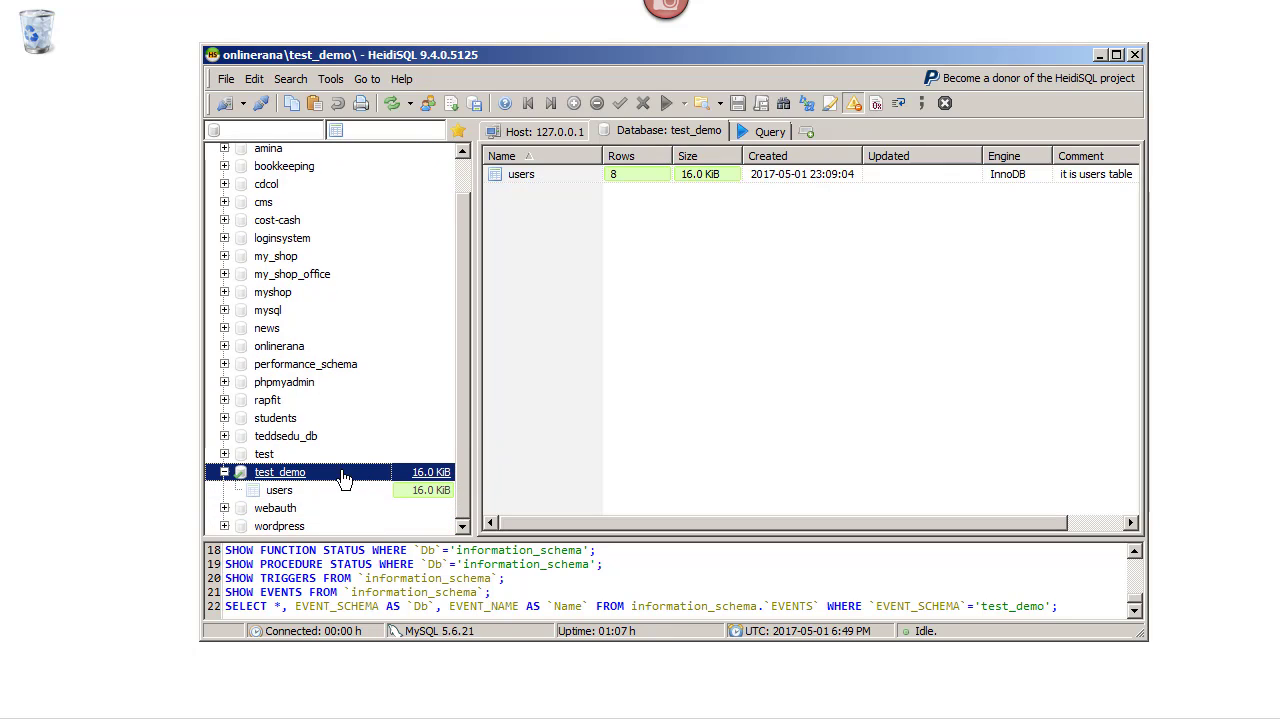
left_click(283, 491)
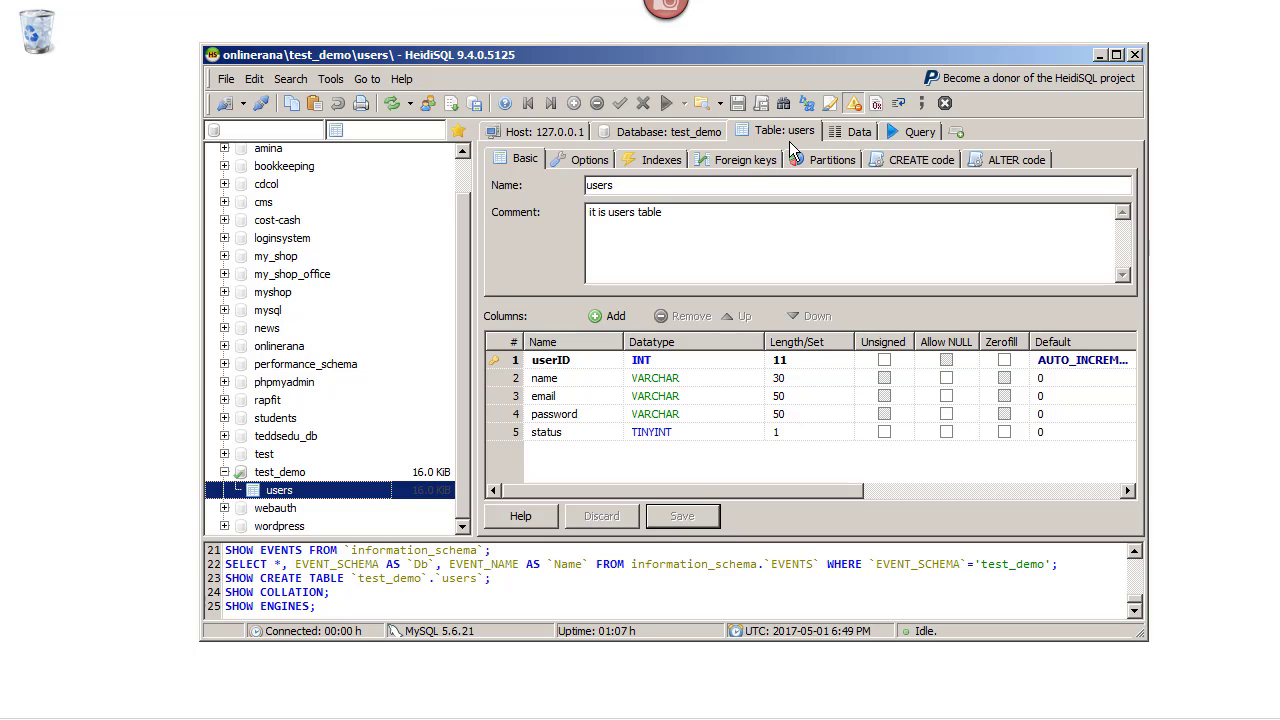
left_click(857, 132)
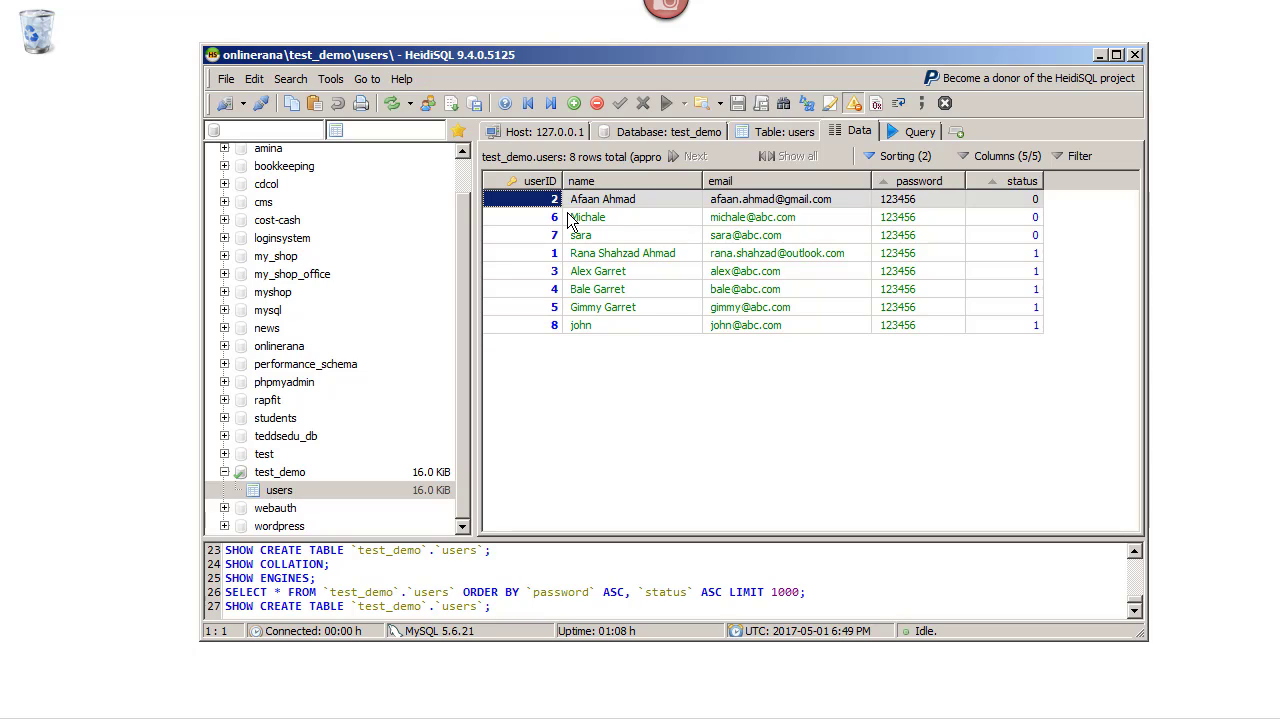
left_click(867, 158)
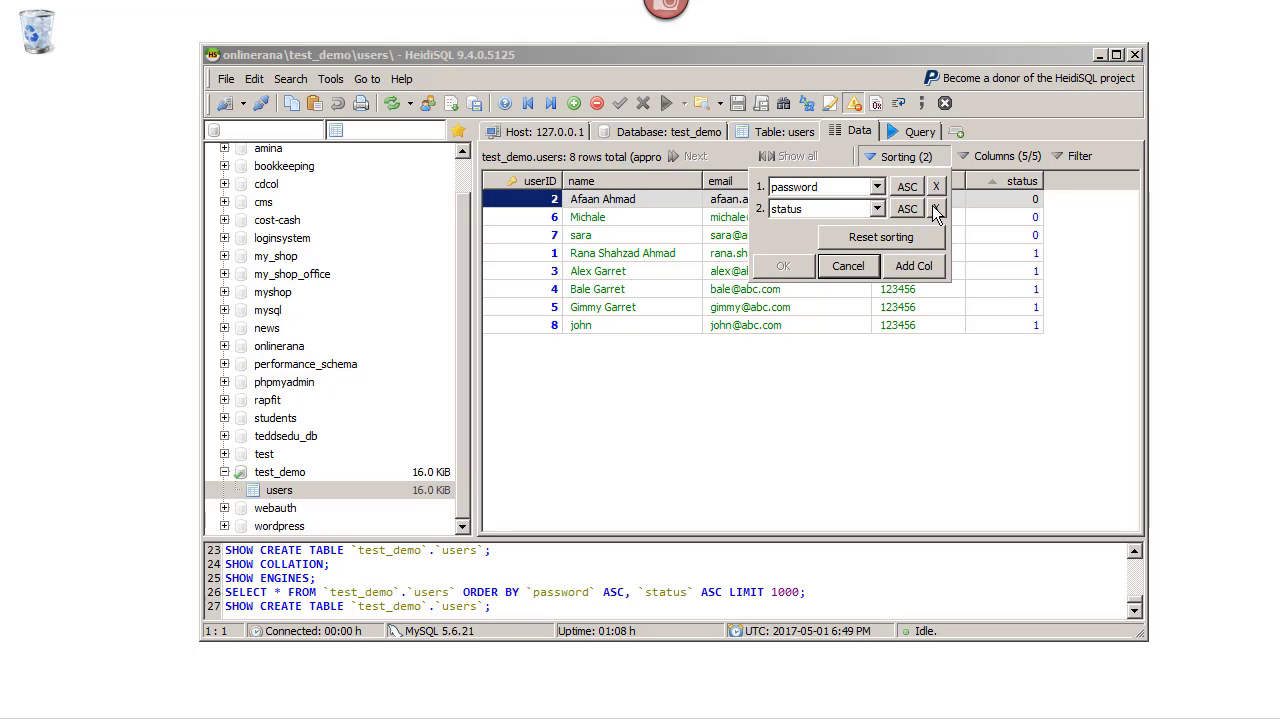
left_click(935, 208)
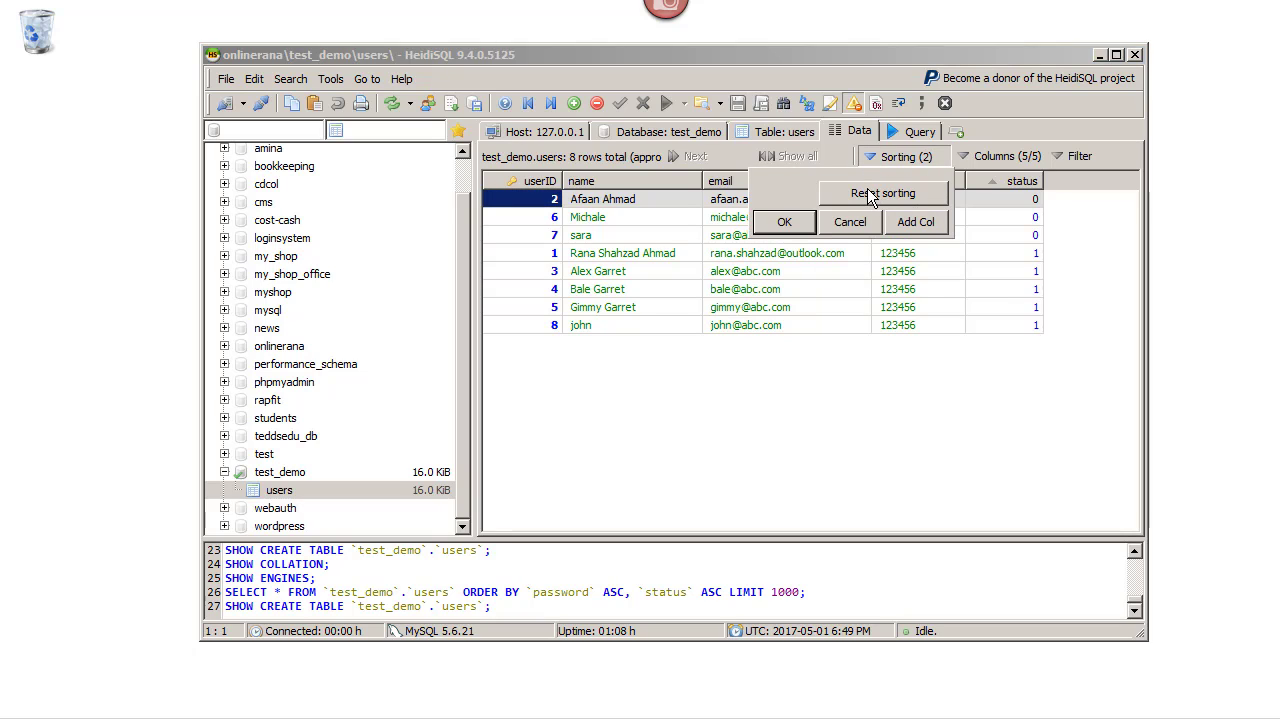
left_click(858, 222)
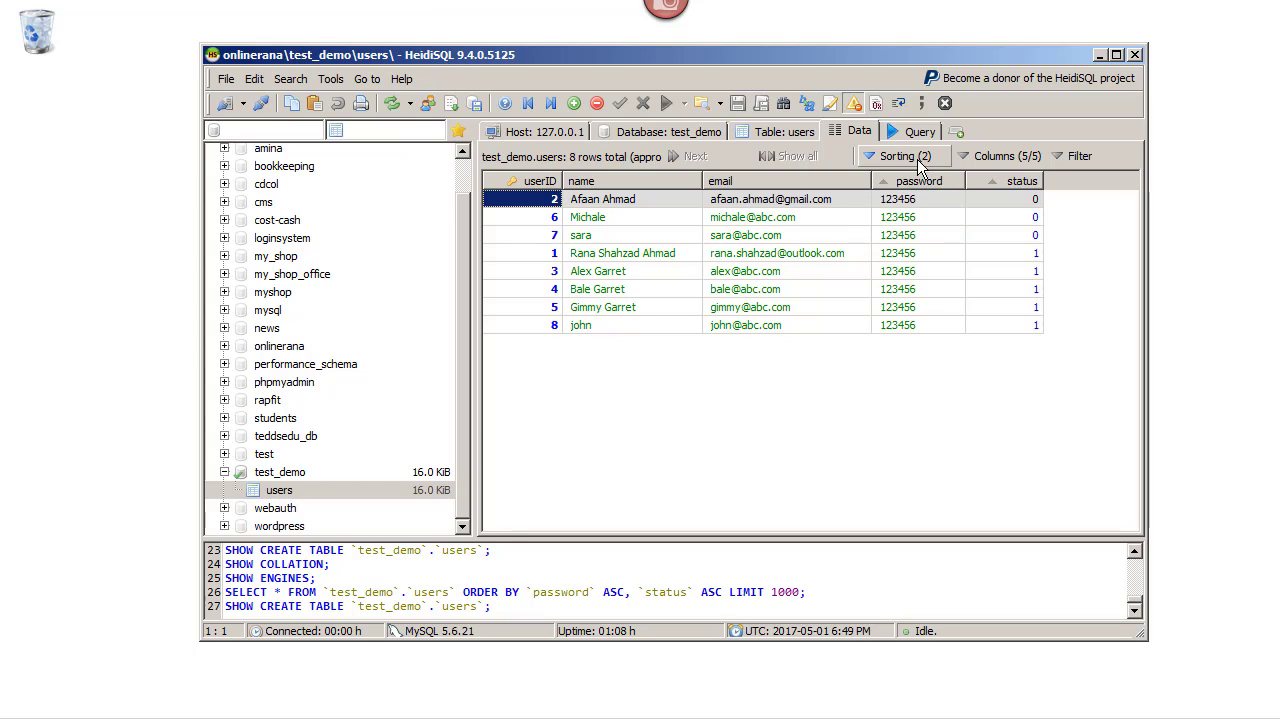
Remove the status sort criterion, change the remaining one from password to userID, and apply the ascending sort
left_click(871, 157)
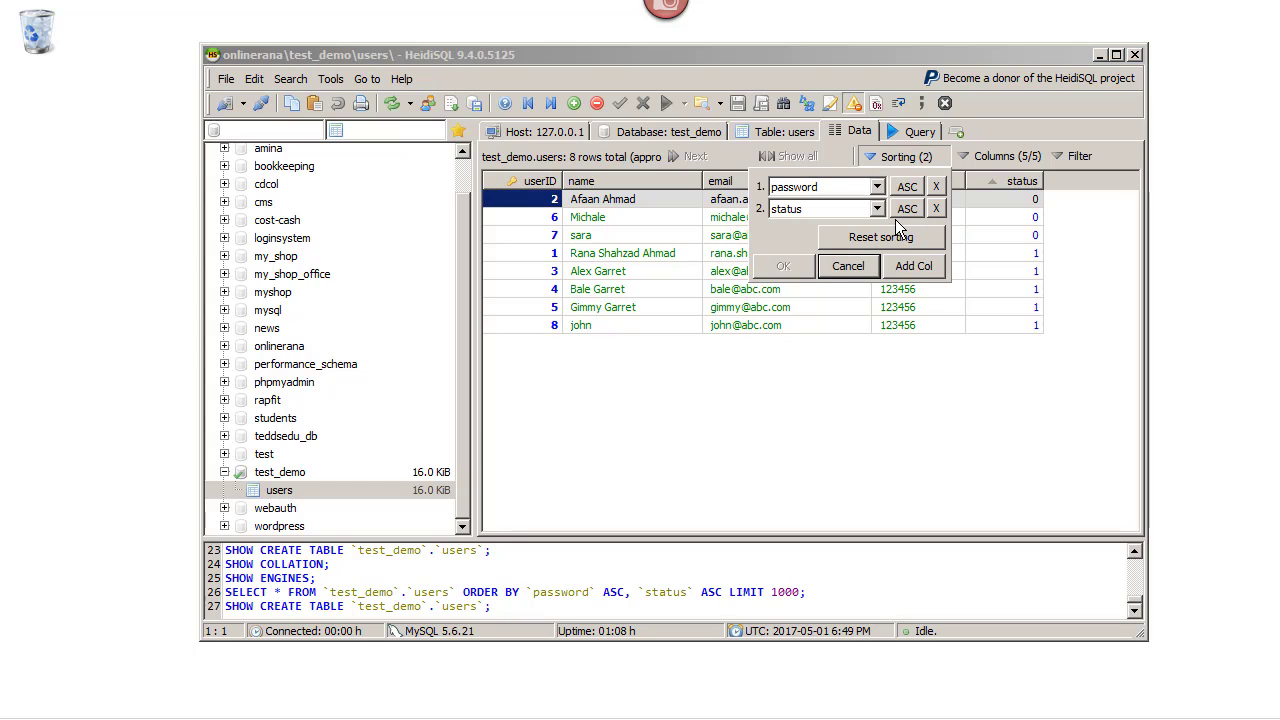
left_click(936, 209)
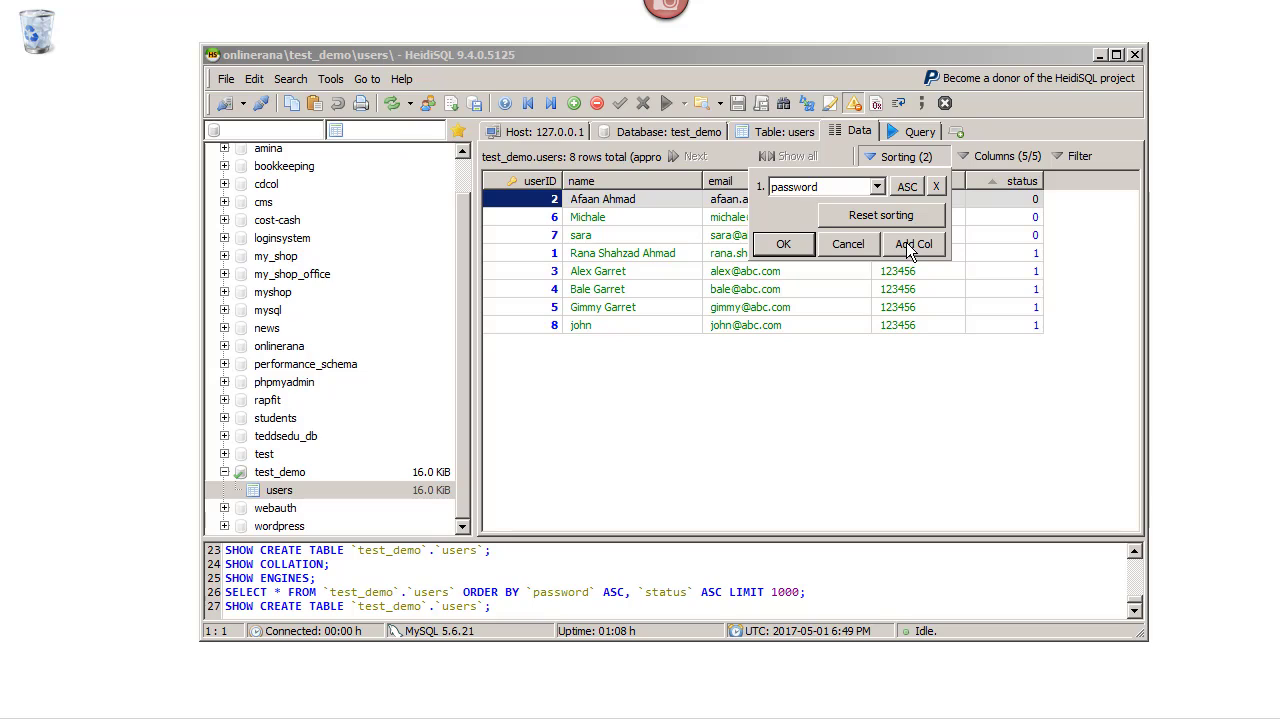
left_click(877, 187)
left_click(866, 206)
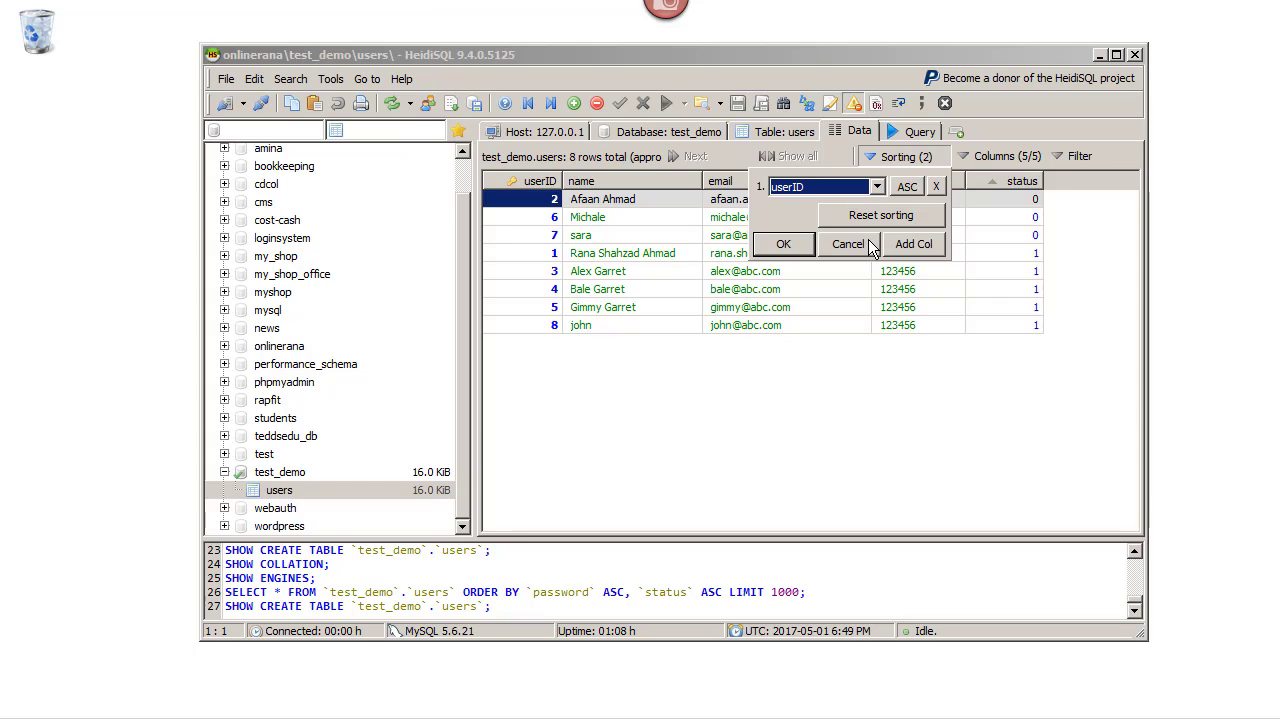
left_click(797, 245)
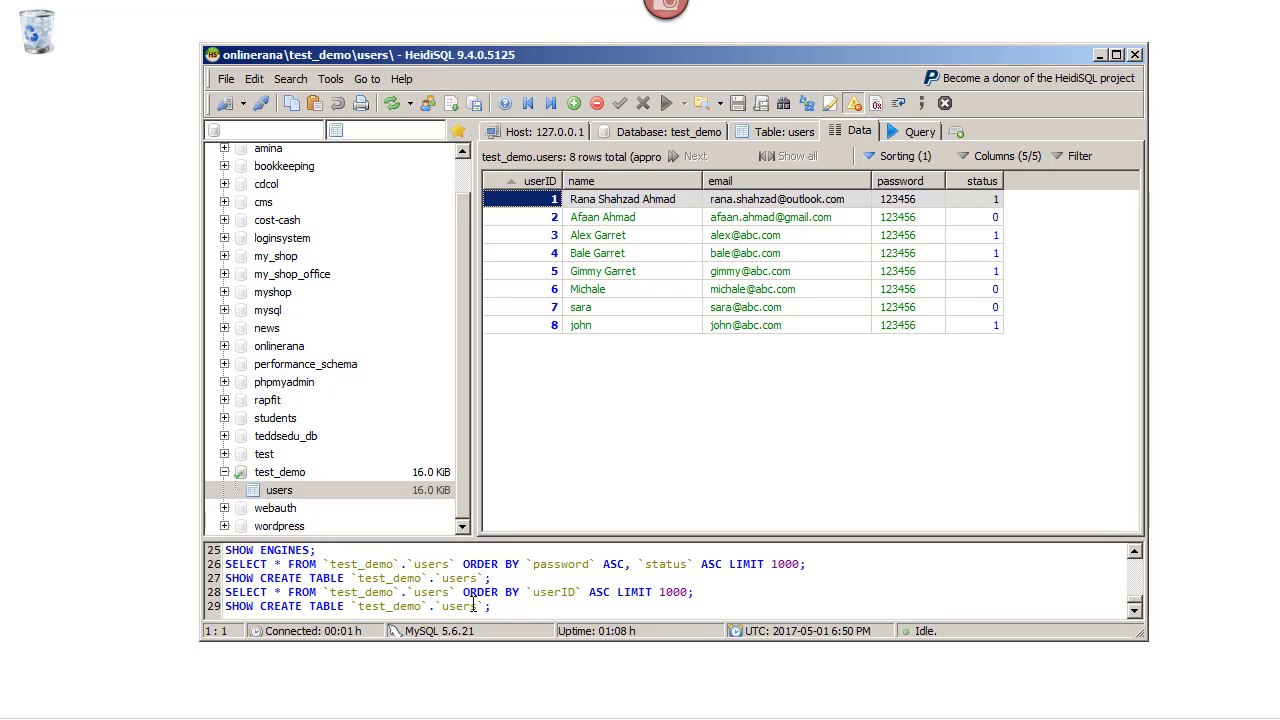
Add name as a second ascending sort column after userID and apply the sorting
left_click(893, 157)
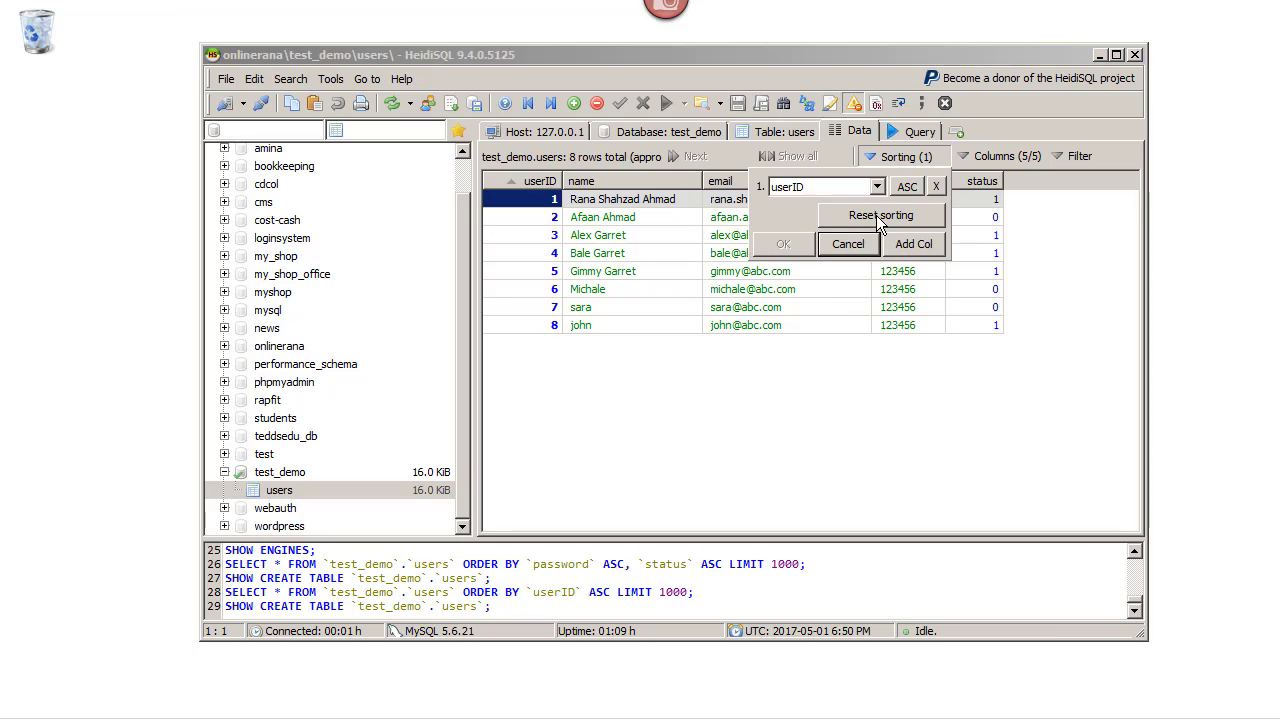
left_click(912, 246)
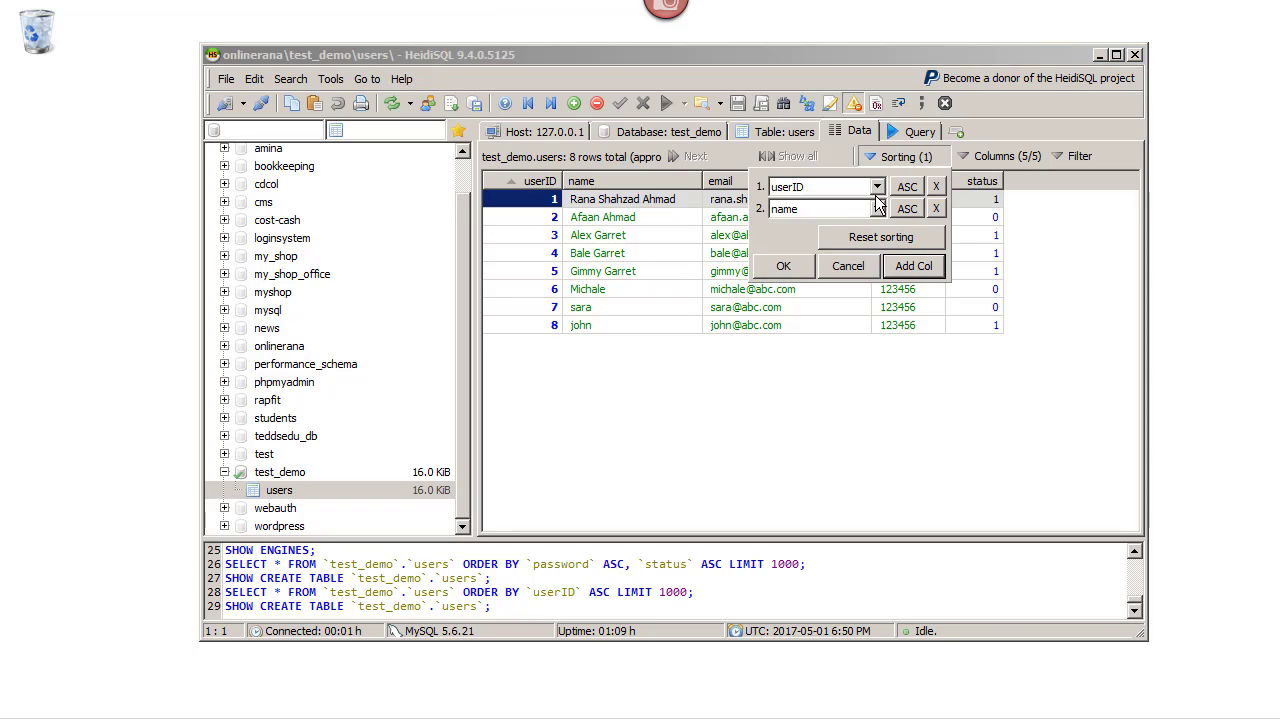
left_click(877, 210)
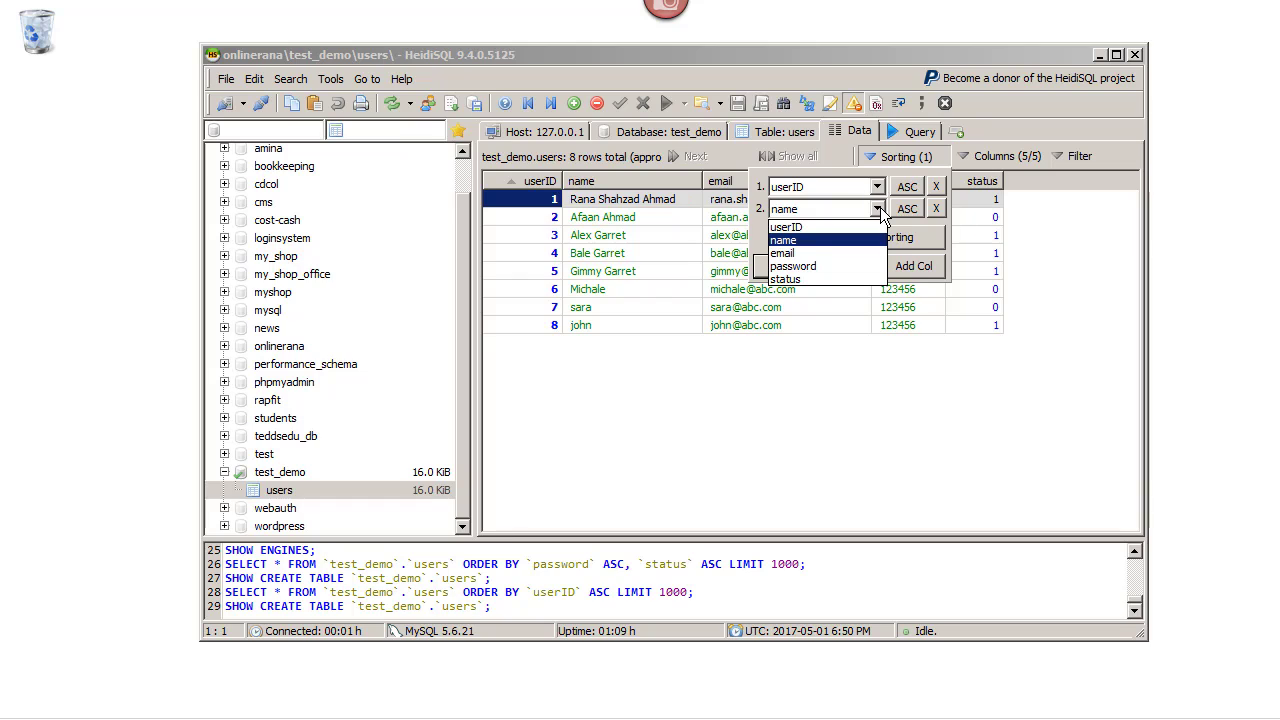
left_click(841, 239)
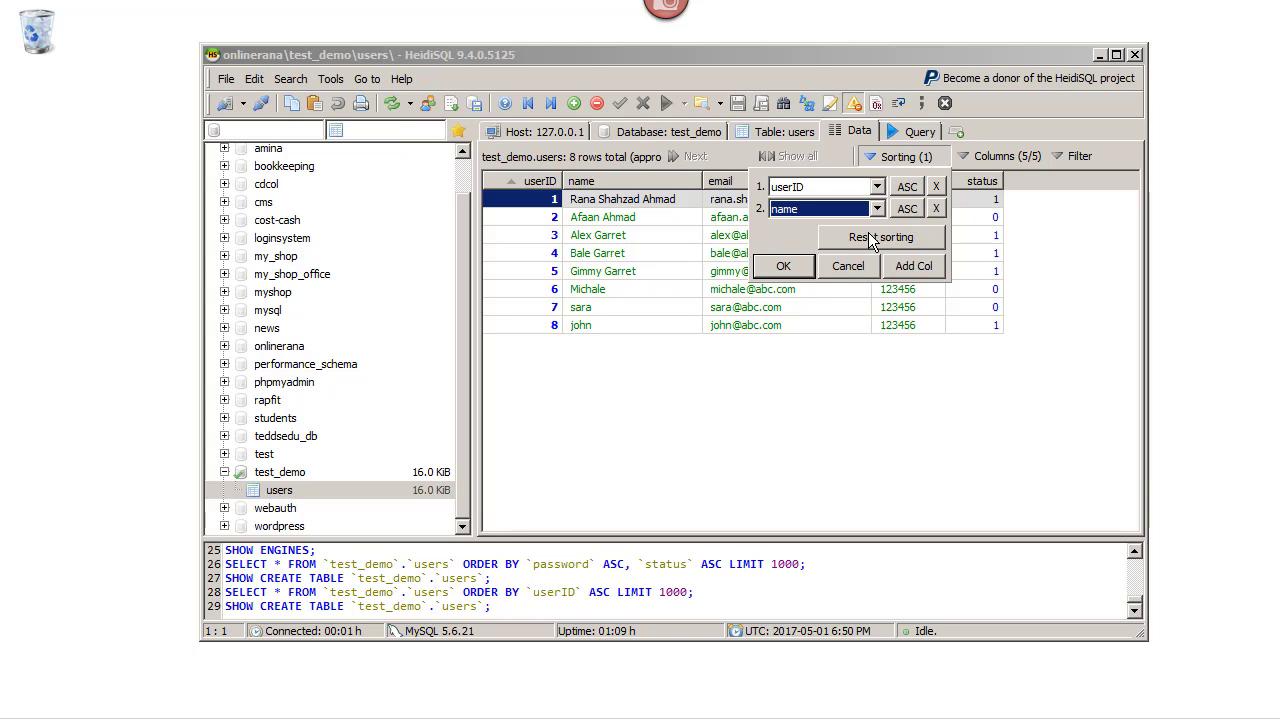
left_click(783, 266)
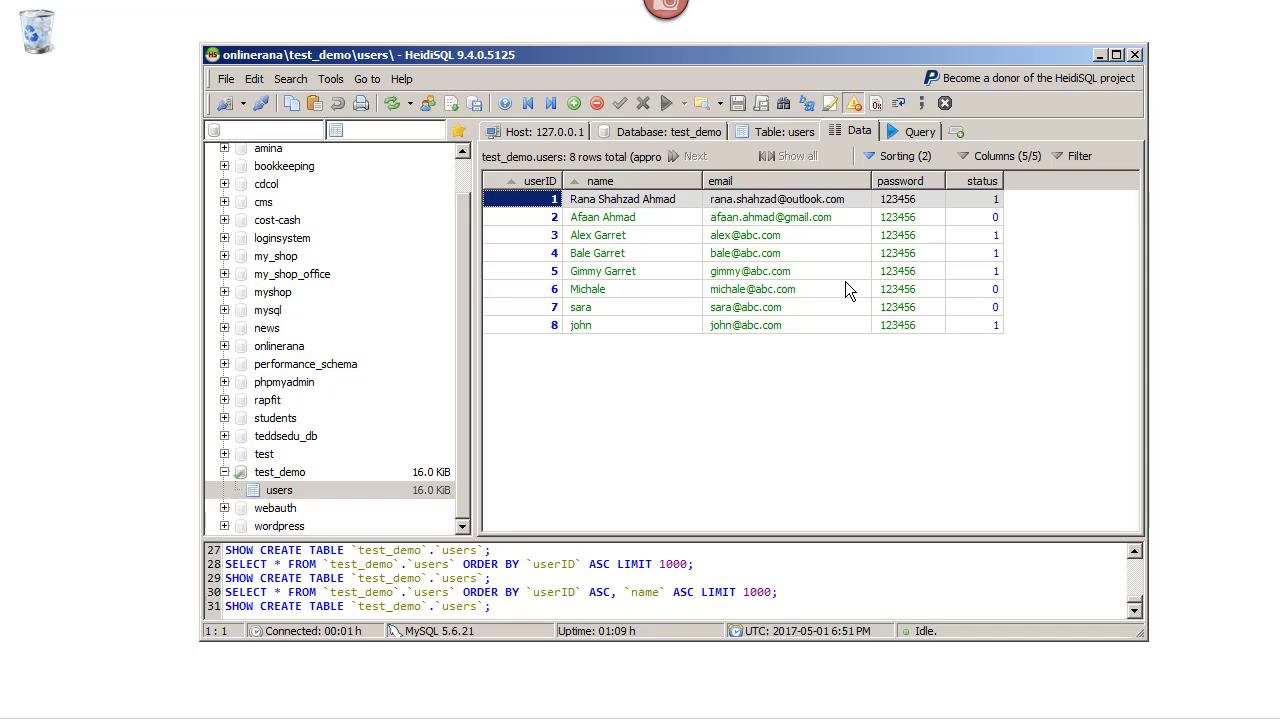
Remove the userID and name sort criteria from the users table data
left_click(874, 165)
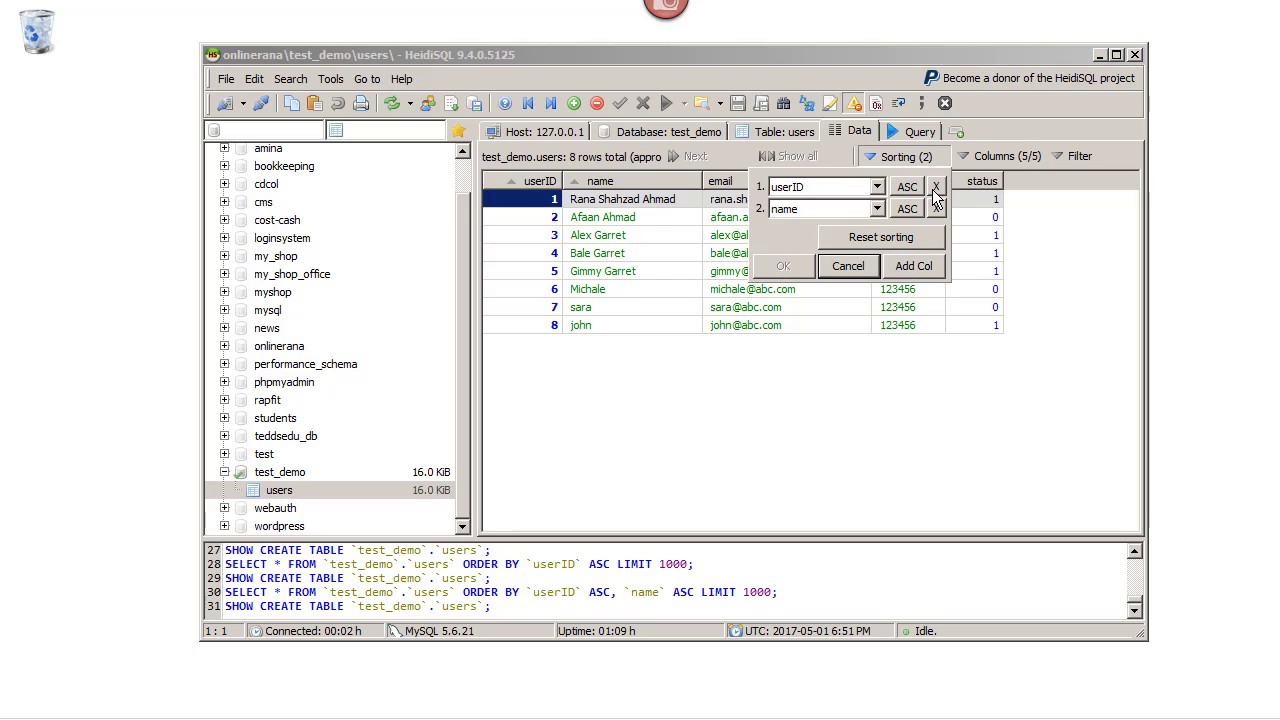
left_click(937, 190)
left_click(934, 188)
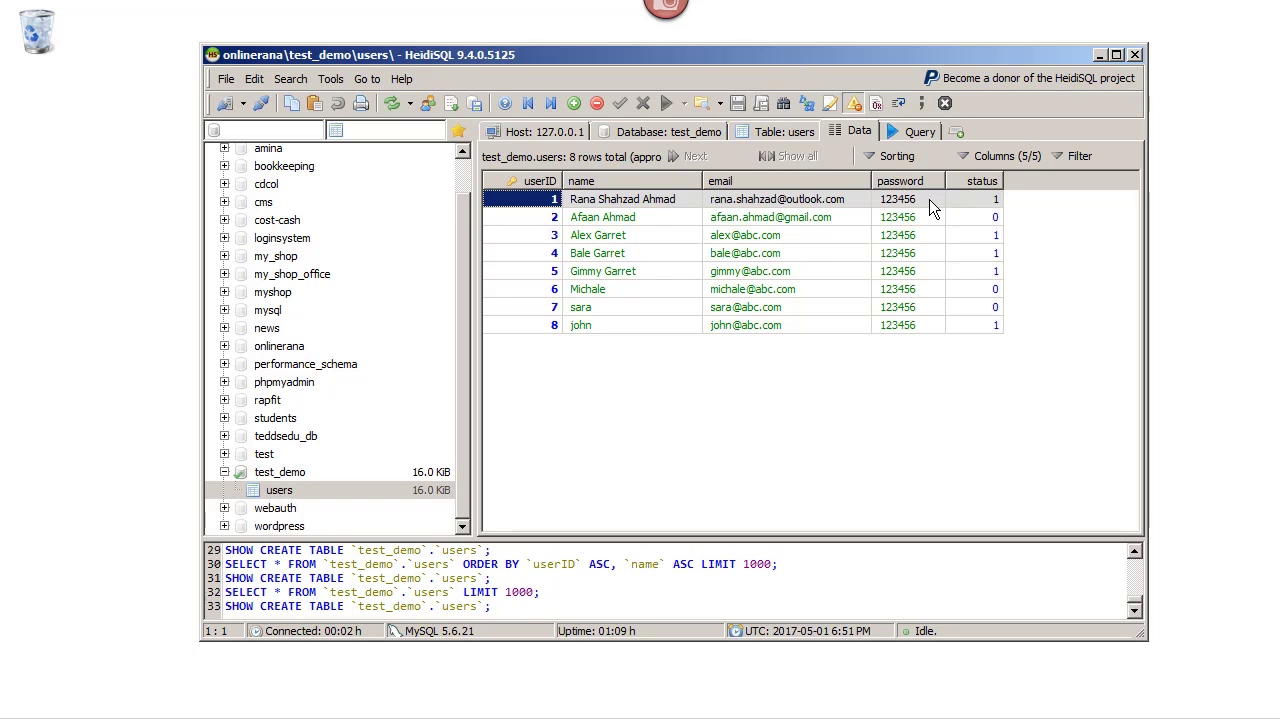
Add status as the only sort column, in ascending order, and apply it to the users data
left_click(879, 160)
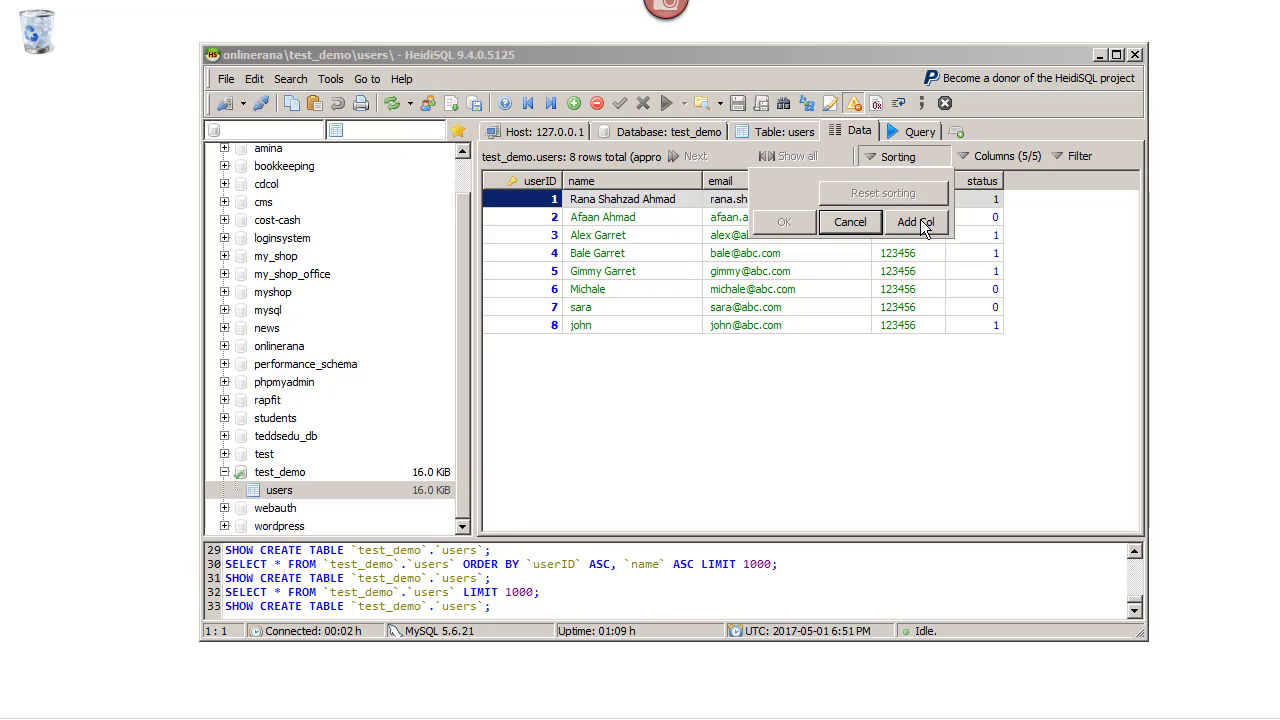
left_click(918, 222)
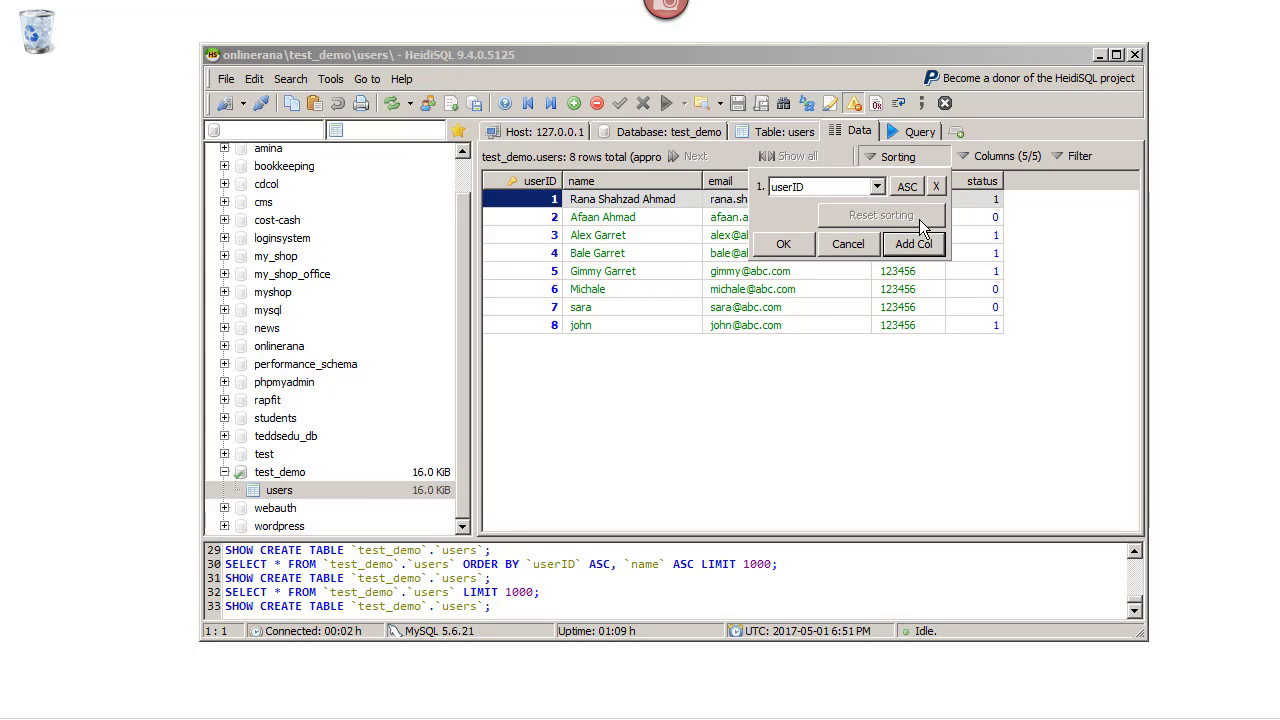
left_click(876, 188)
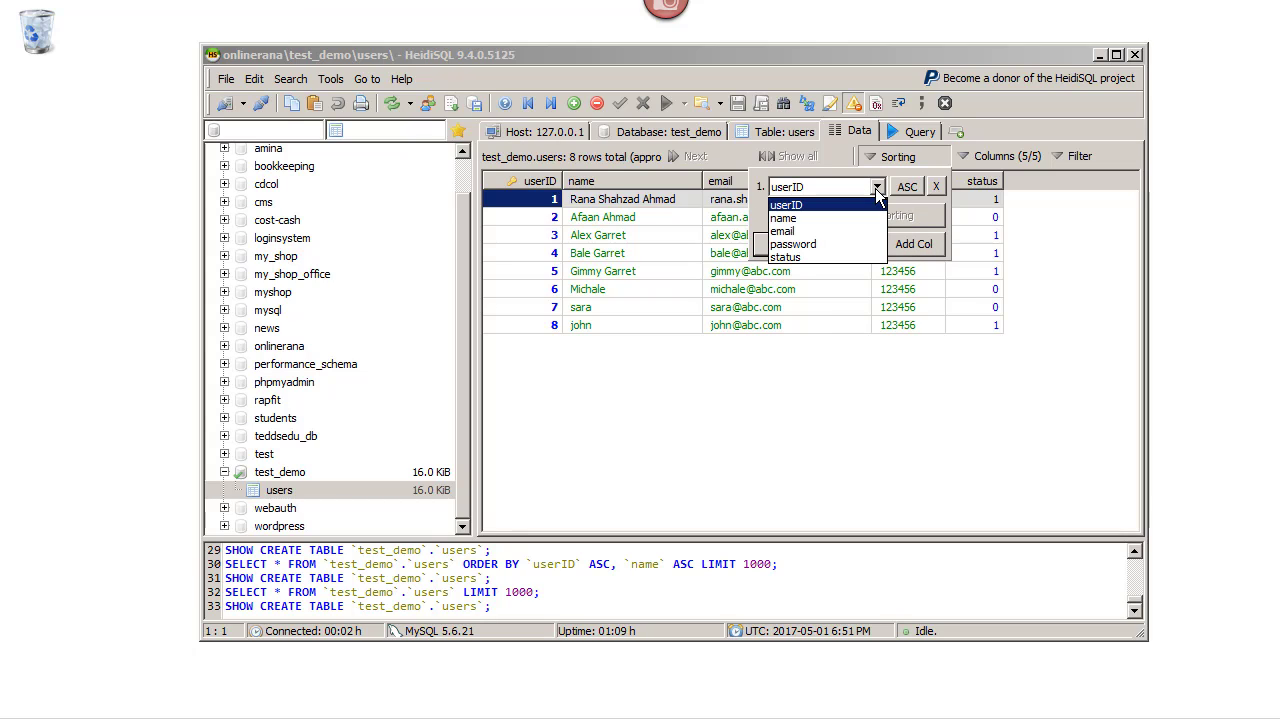
left_click(841, 251)
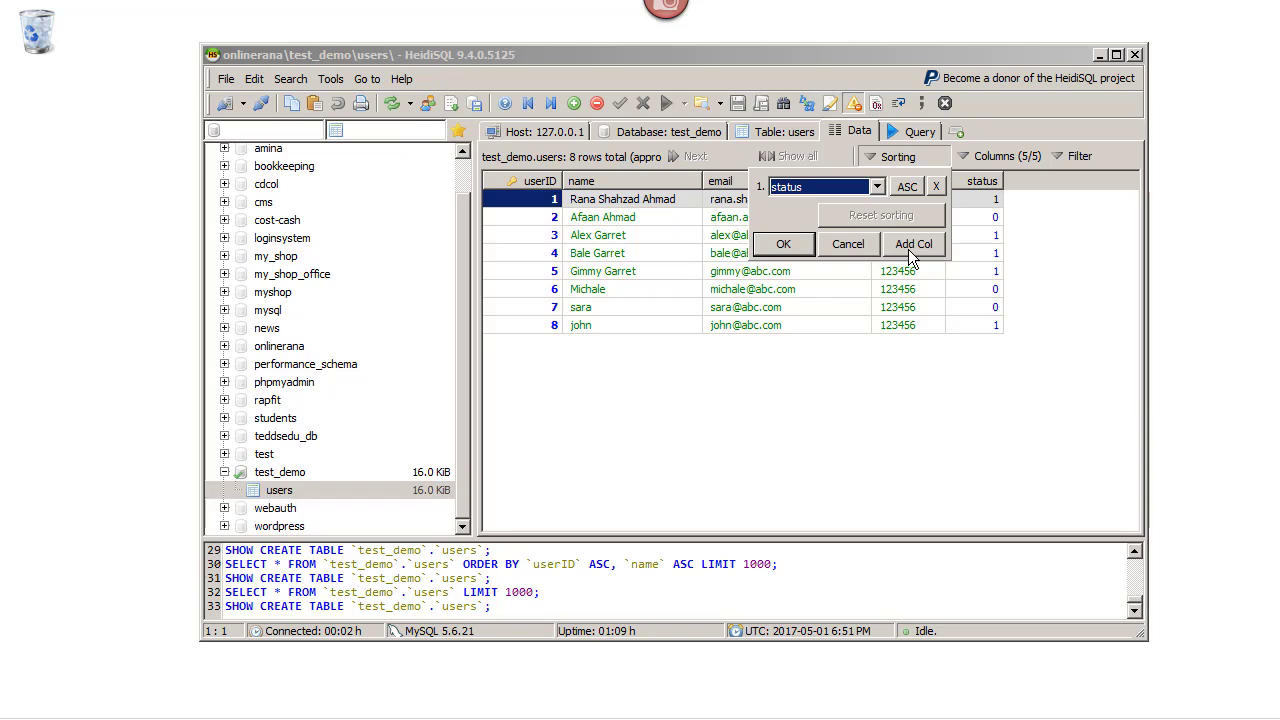
left_click(798, 246)
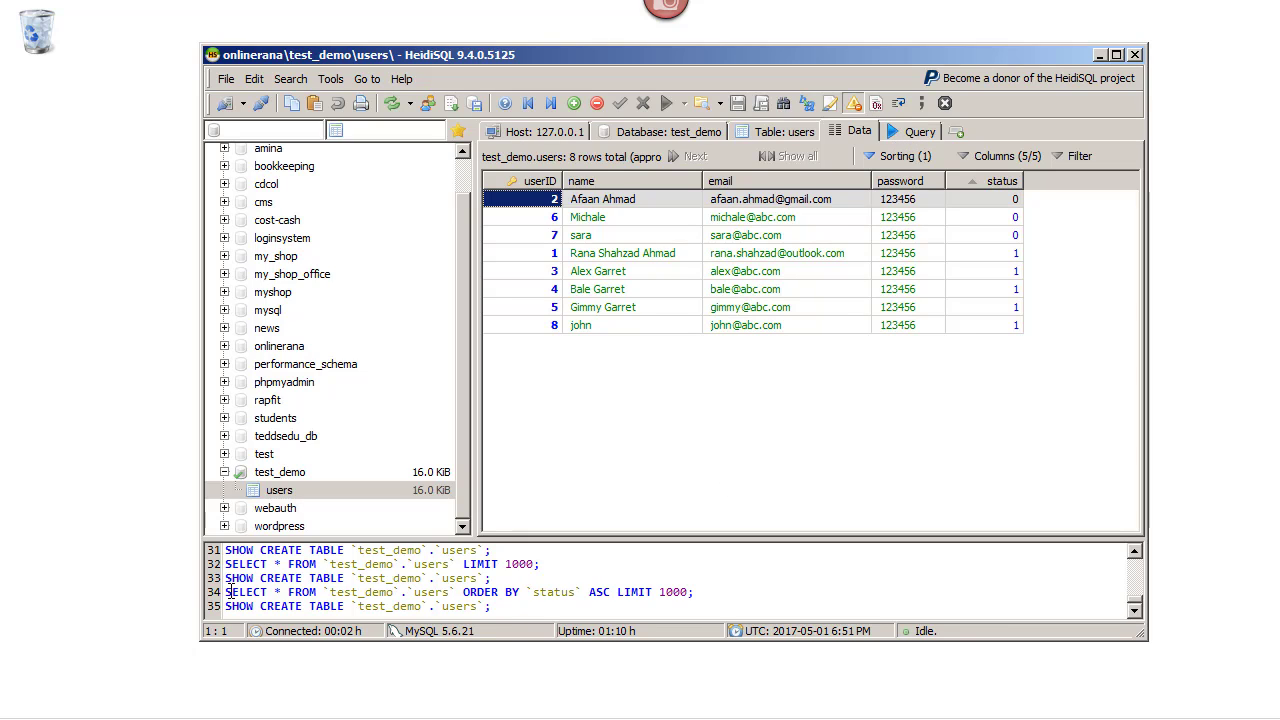
Copy the logged SELECT statement ordered by status with LIMIT 1000 into the query editor, and widen the editor to show it completely
left_click_drag(226, 592, 692, 597)
key("ctrl+c")
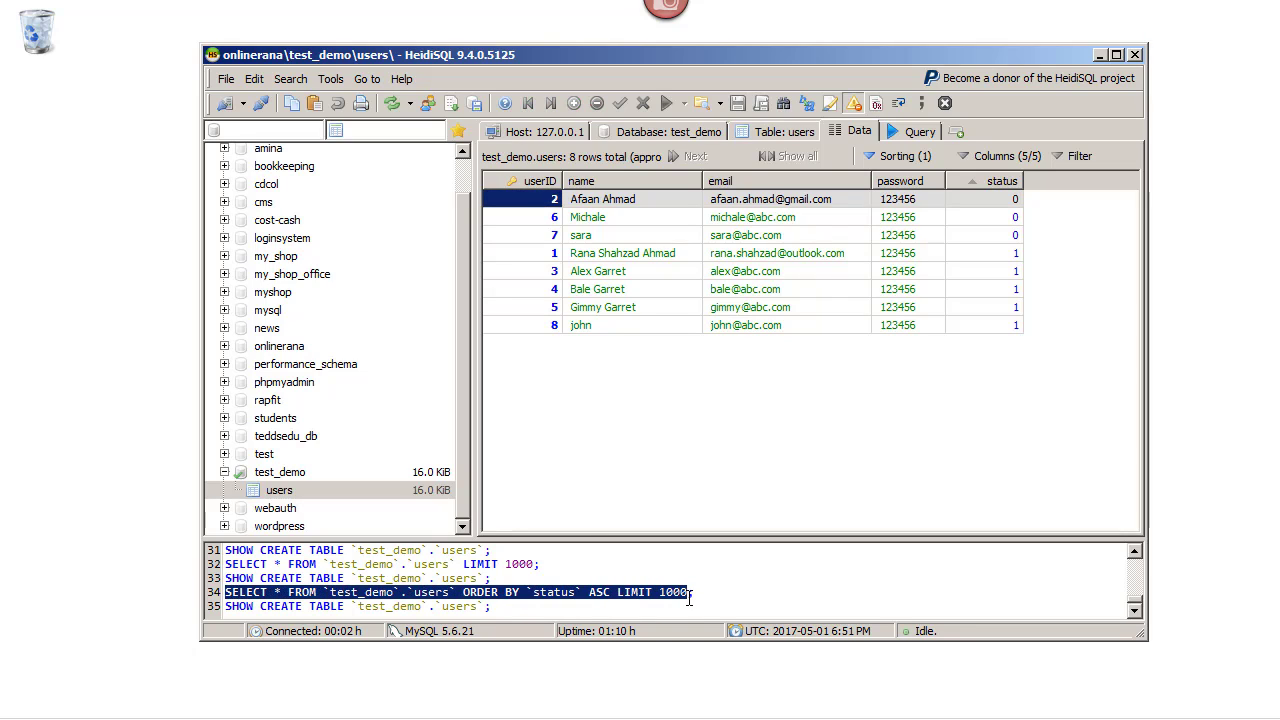
left_click(904, 130)
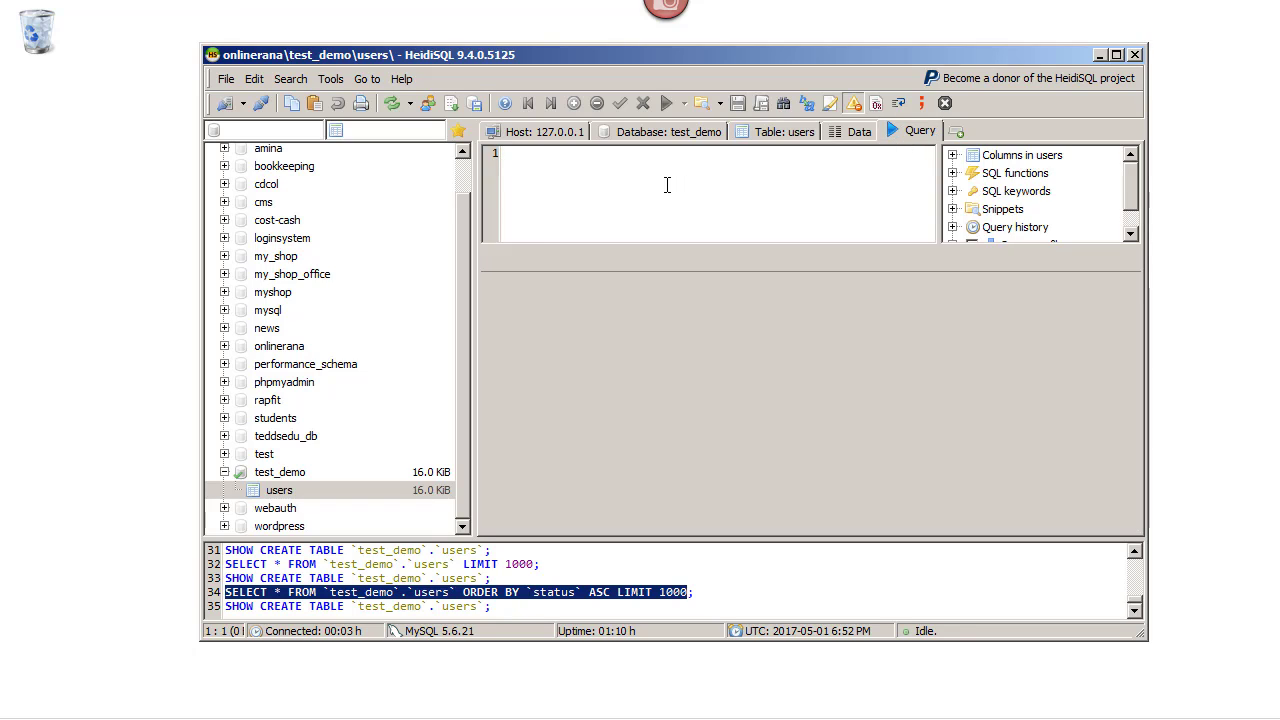
key("ctrl+v")
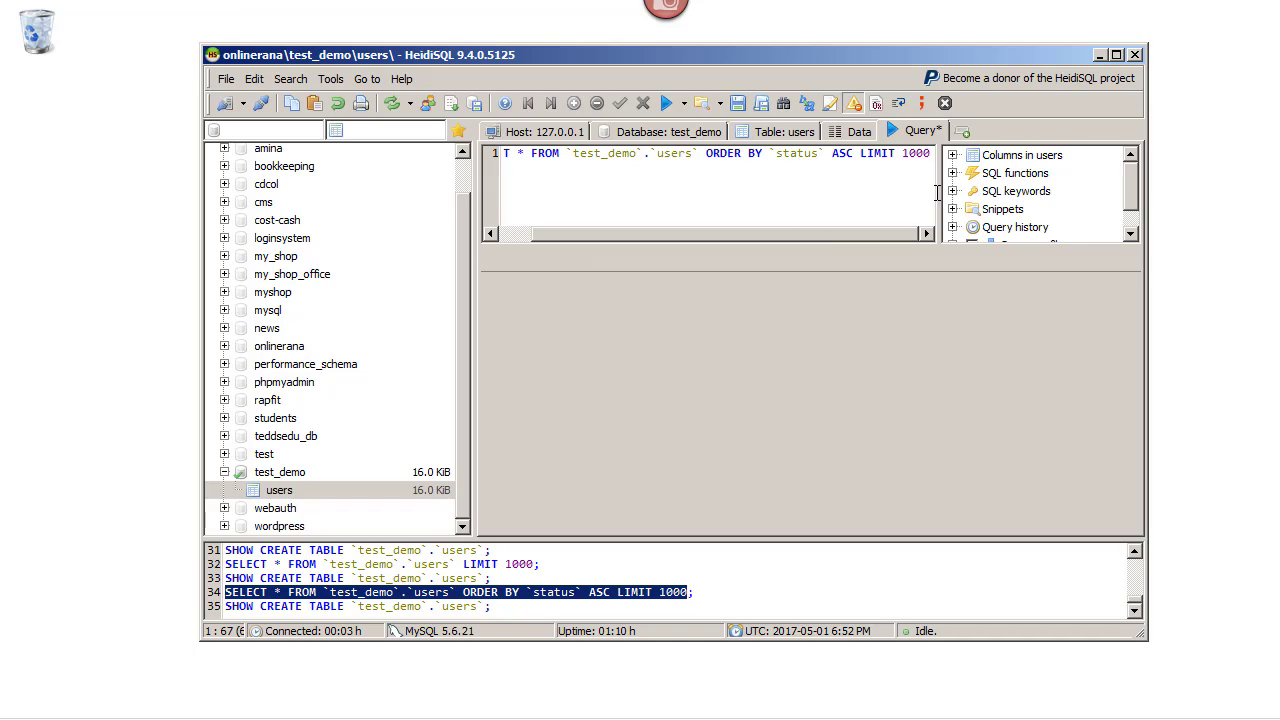
left_click_drag(938, 193, 997, 193)
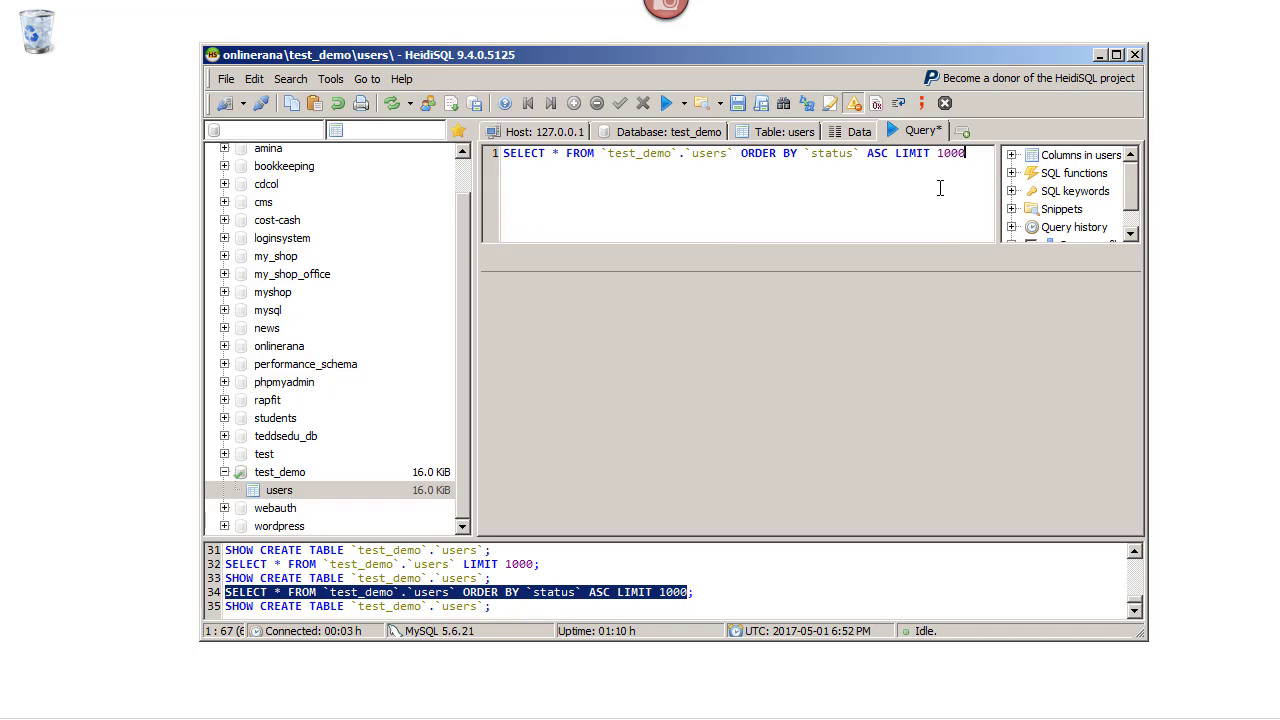
Change the query's LIMIT to 5 and run it
key("BackSpace")
key("BackSpace")
key("BackSpace")
key("BackSpace")
type("5")
left_click(667, 104)
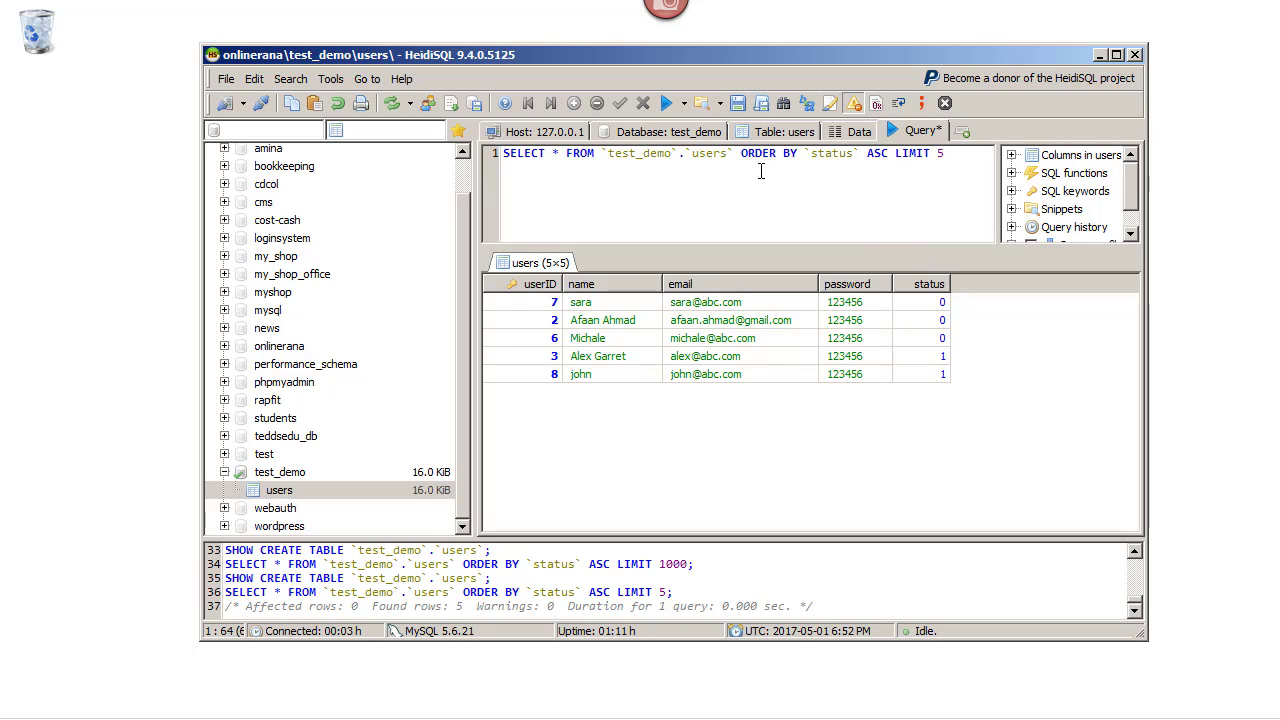
Change the query's ORDER BY column to name and run it again
double_click(829, 155)
key("BackSpace")
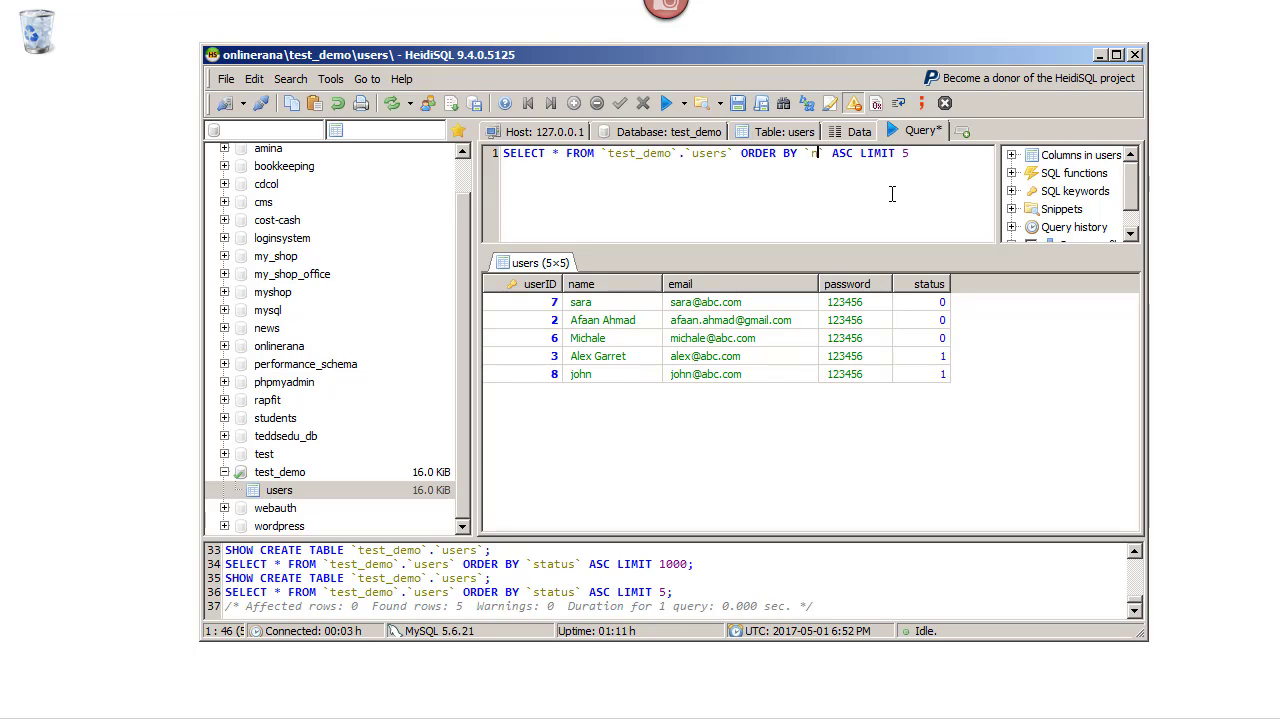
type("name")
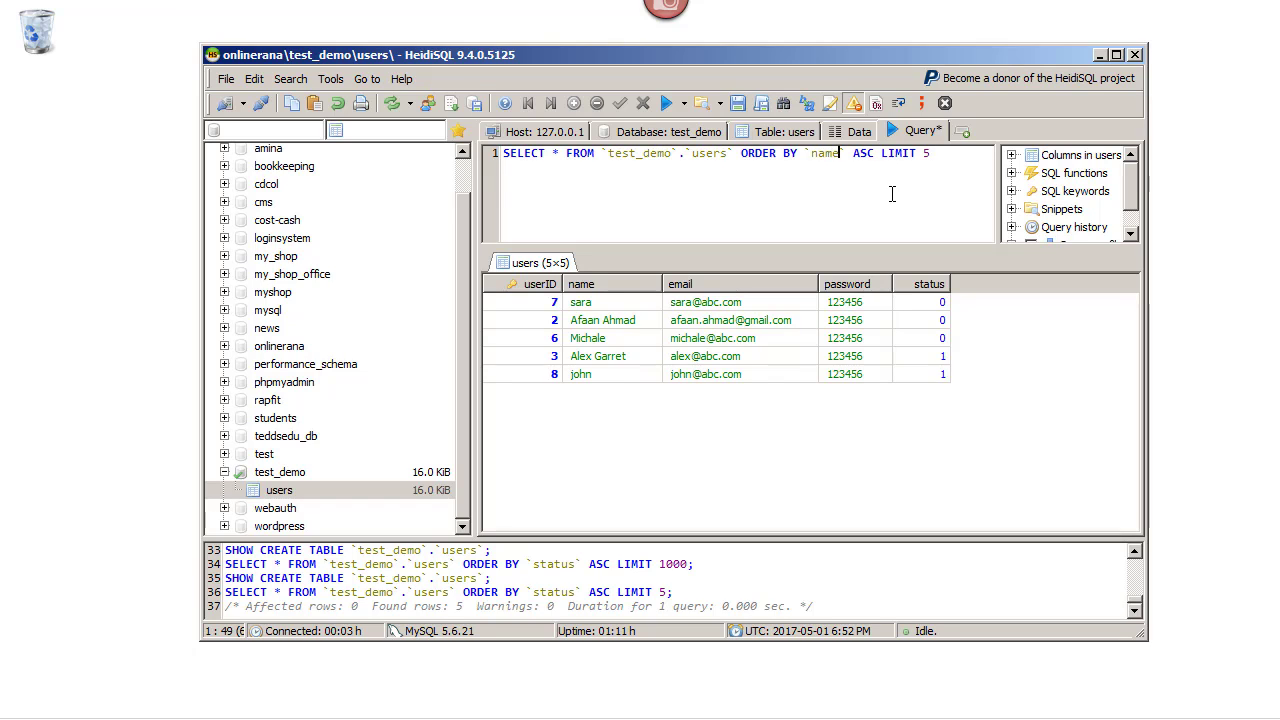
left_click(668, 104)
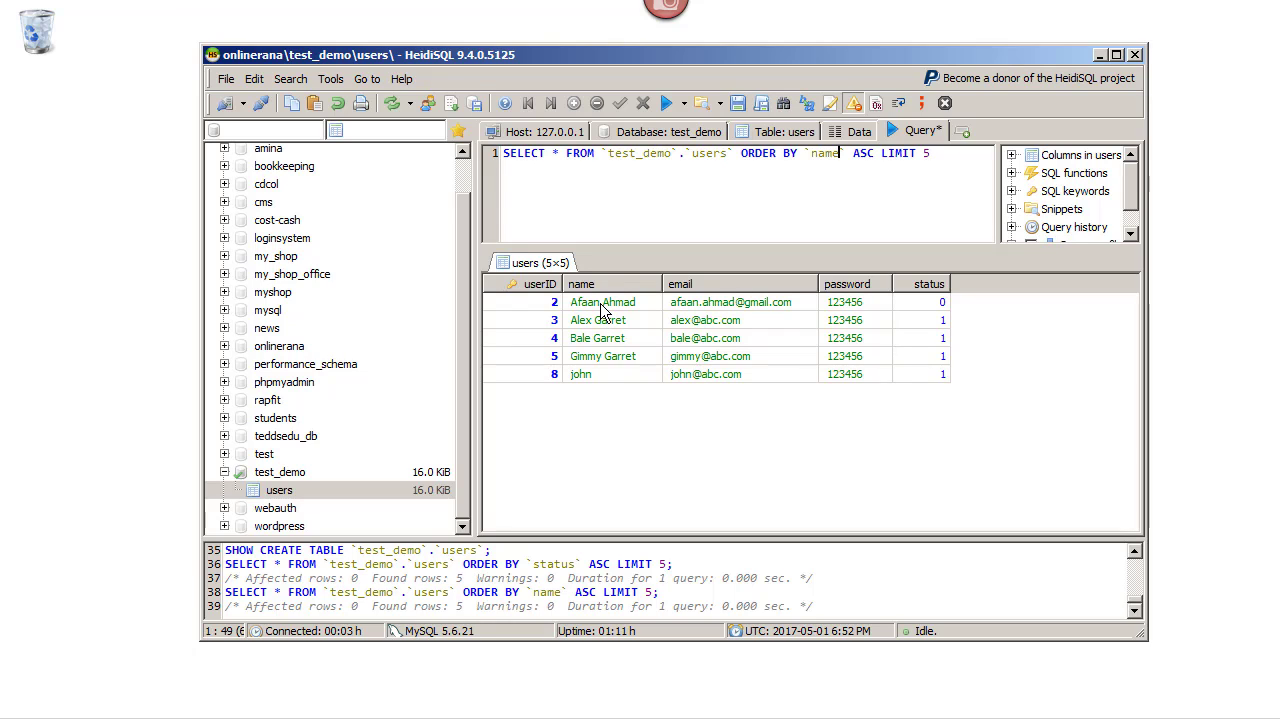
Open the column selection for the users table data
left_click(850, 132)
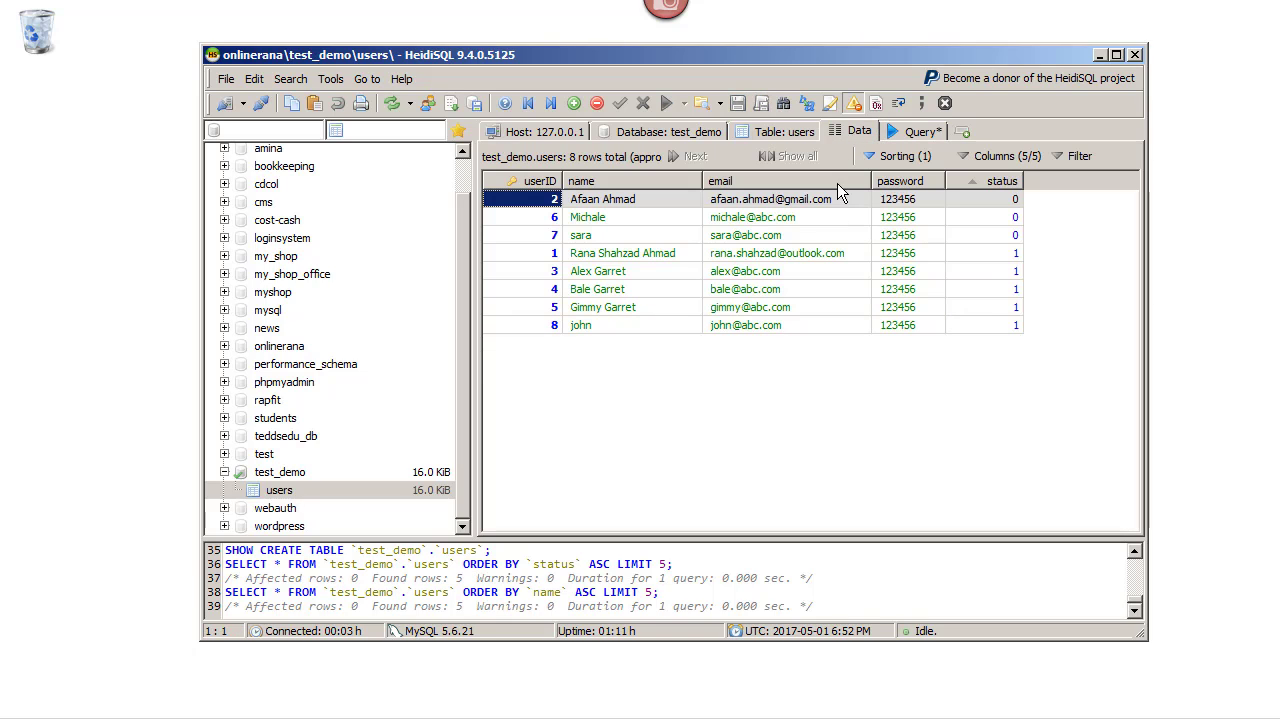
left_click(965, 158)
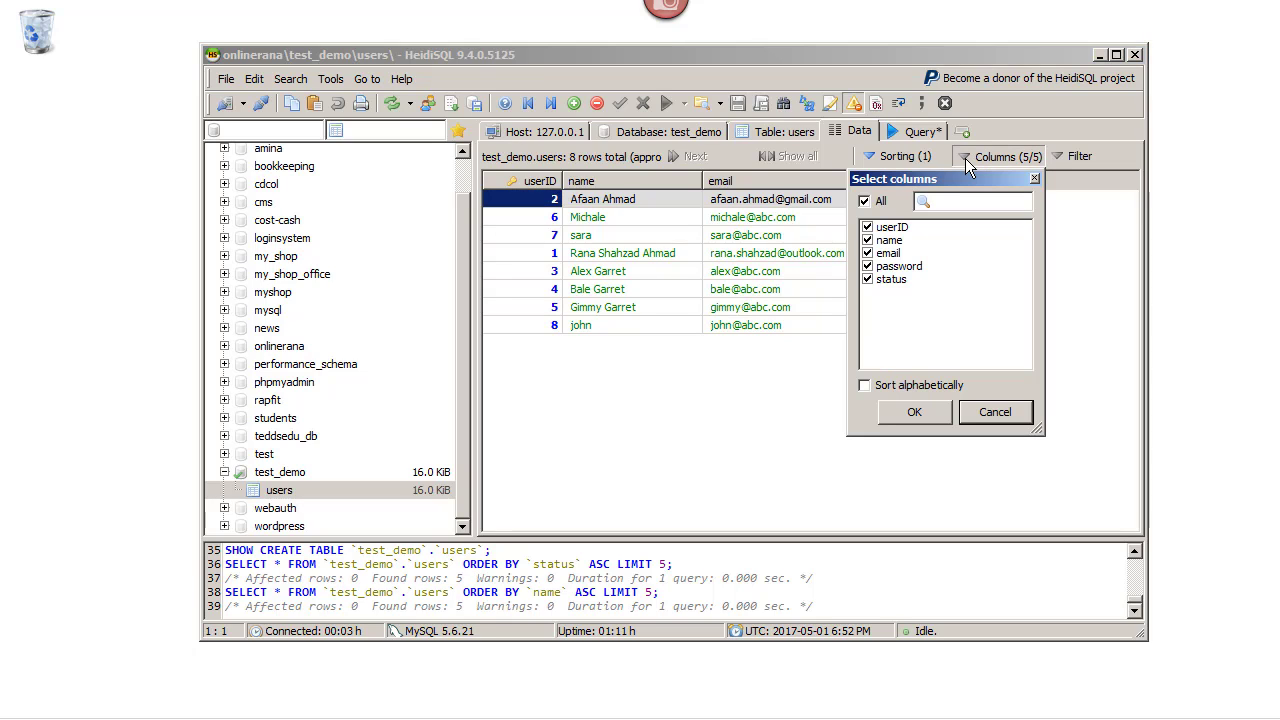
left_click(867, 227)
left_click(867, 240)
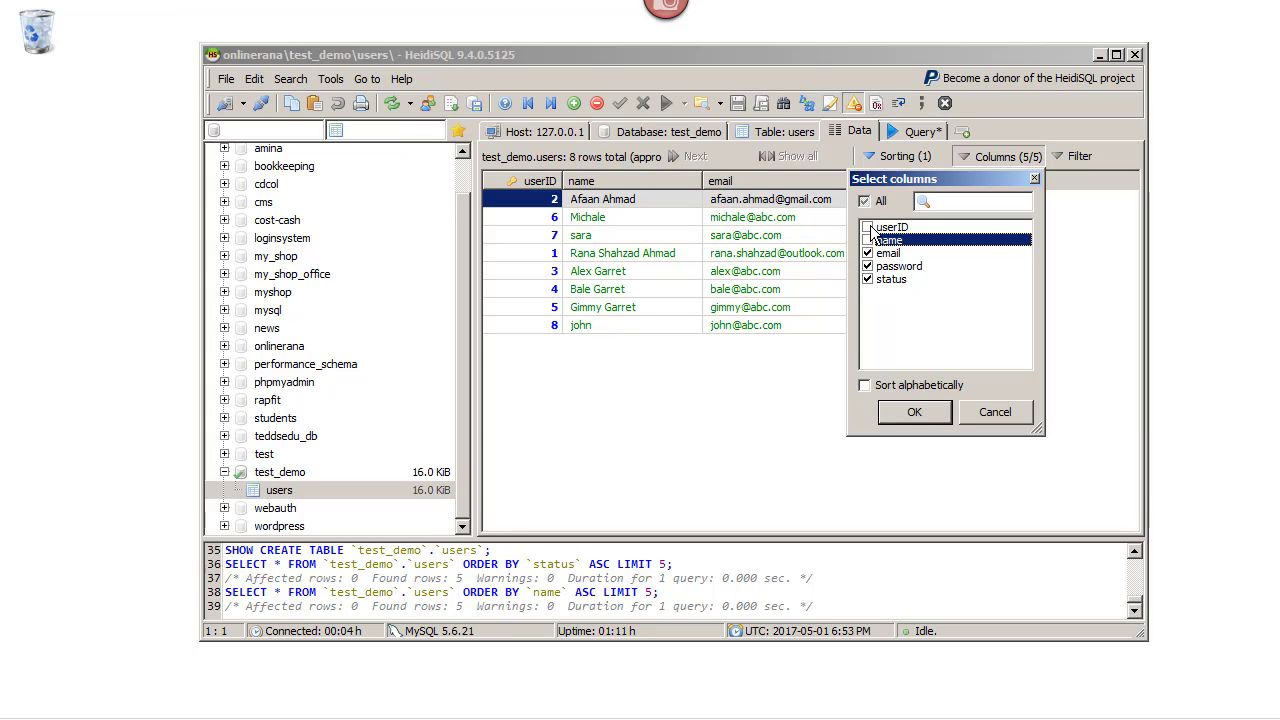
left_click(867, 227)
left_click(867, 240)
Deselect all columns and display only userID and name in the users data
left_click(867, 201)
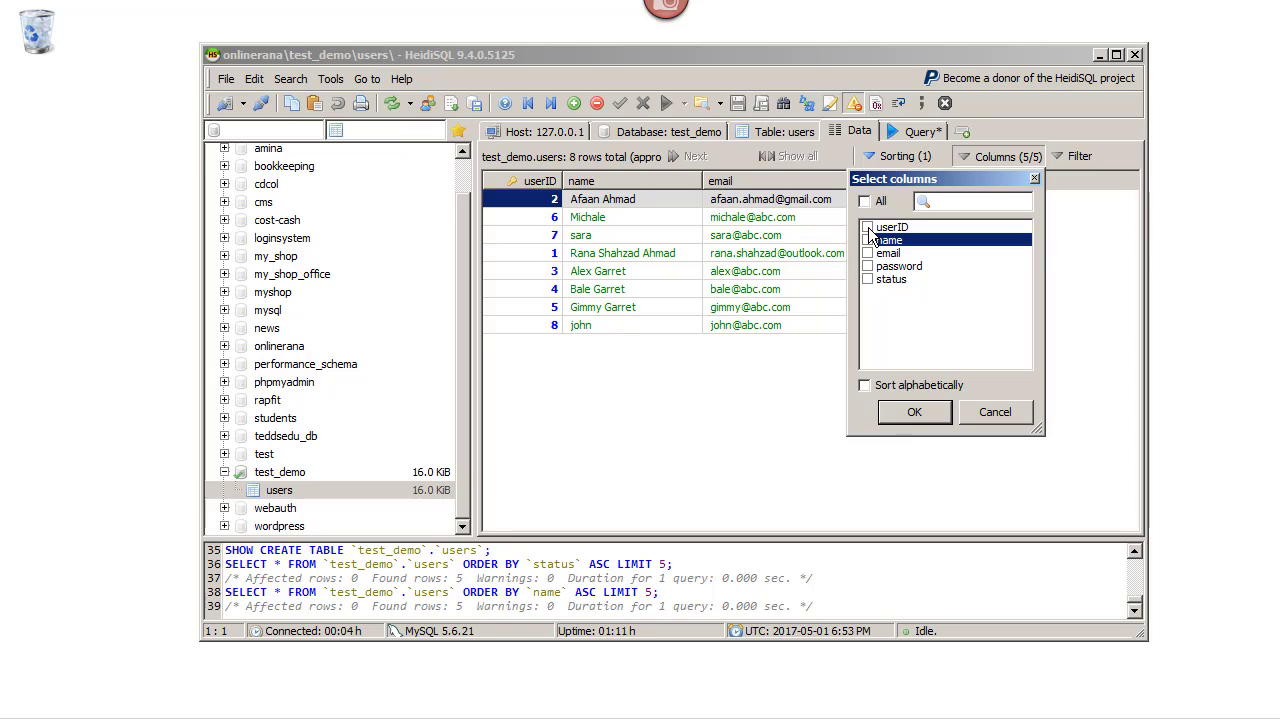
left_click(867, 227)
left_click(867, 240)
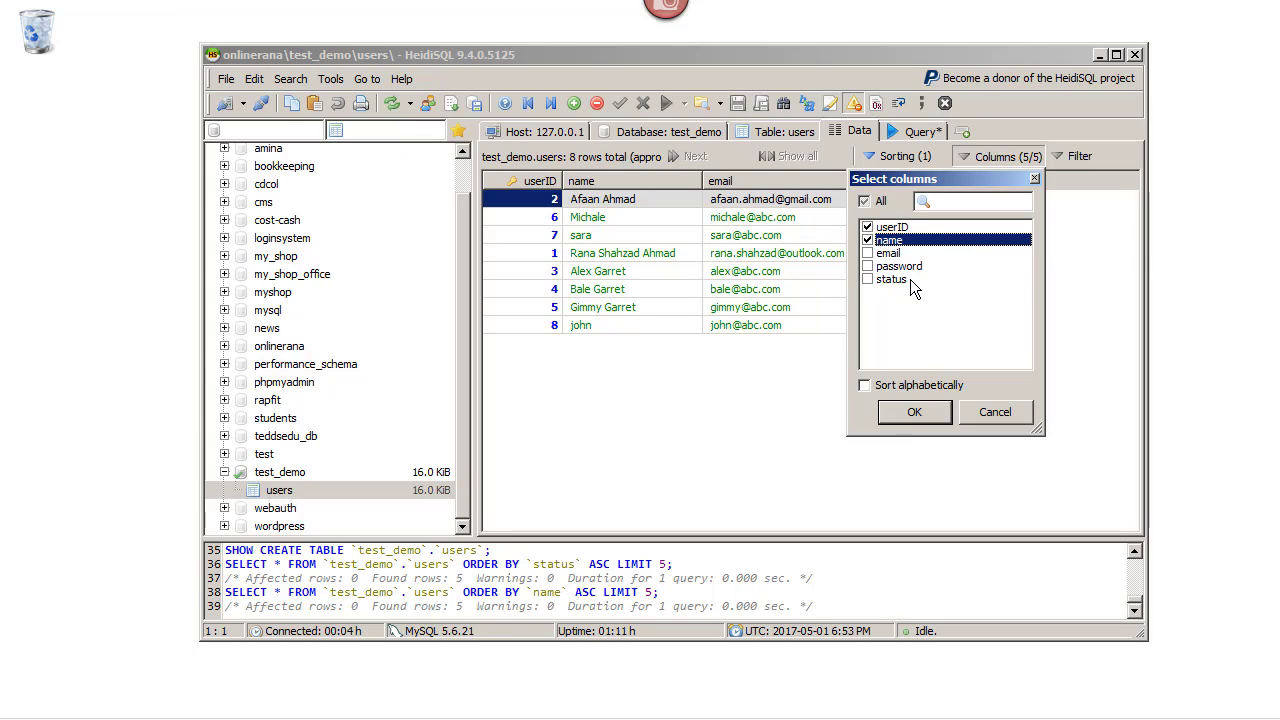
left_click(914, 412)
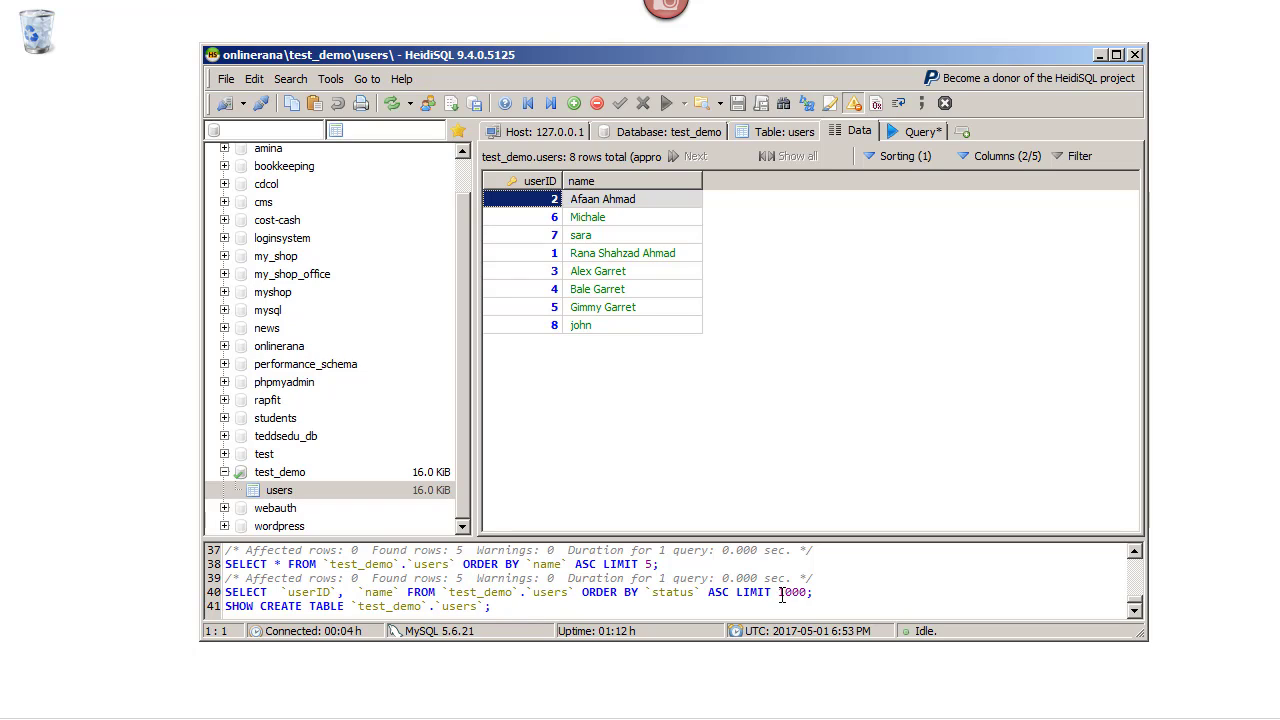
Set the step for the number of rows displayed in the data tab to 5 in the text formatting preferences
left_click(330, 79)
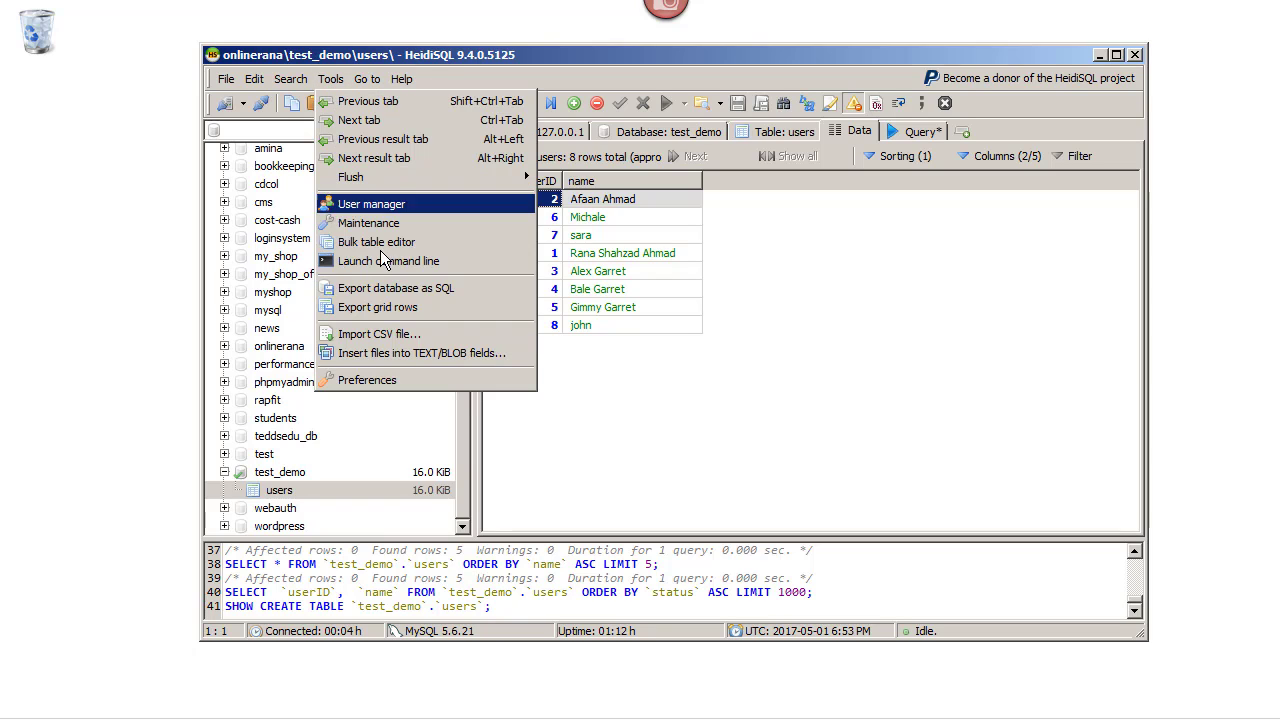
left_click(412, 379)
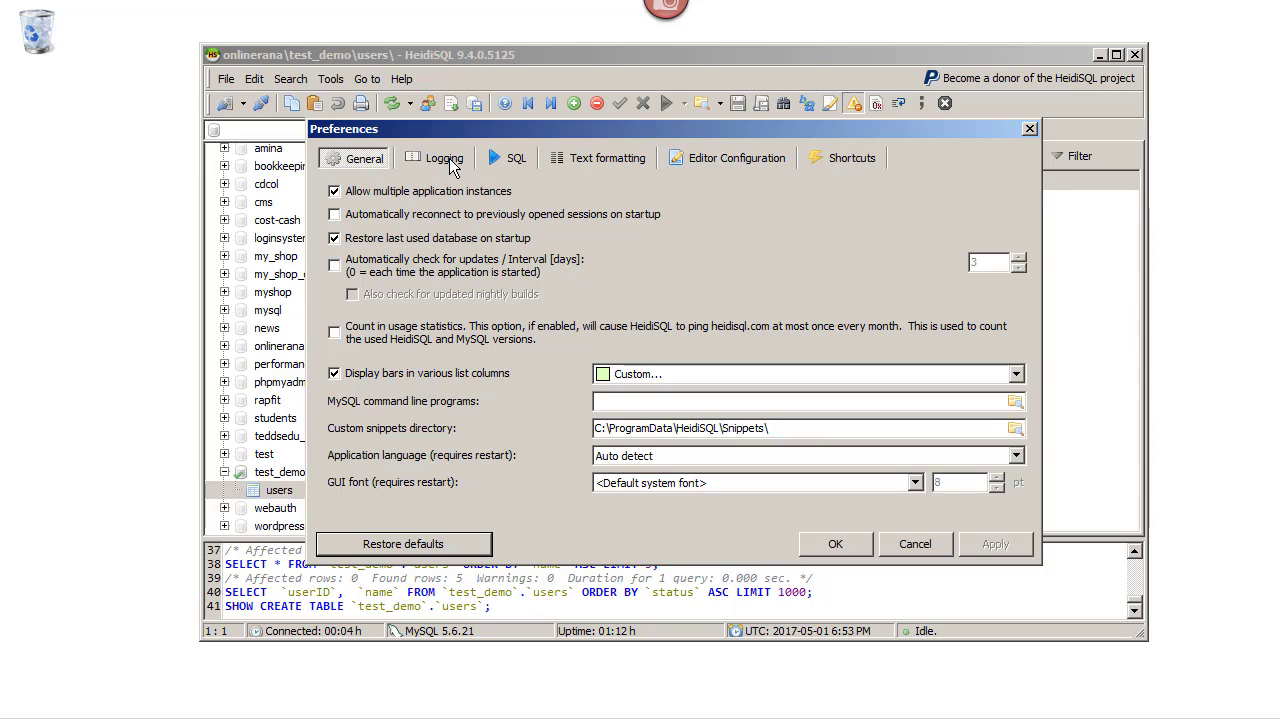
left_click(512, 160)
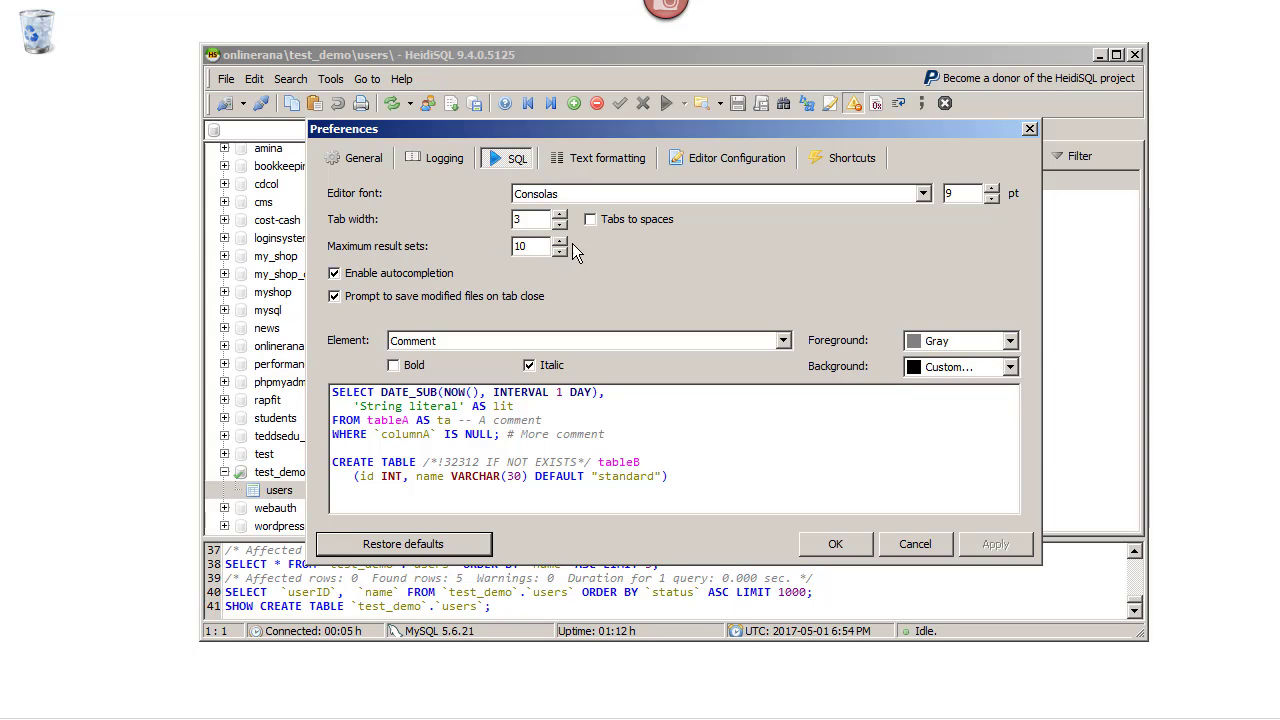
left_click(610, 160)
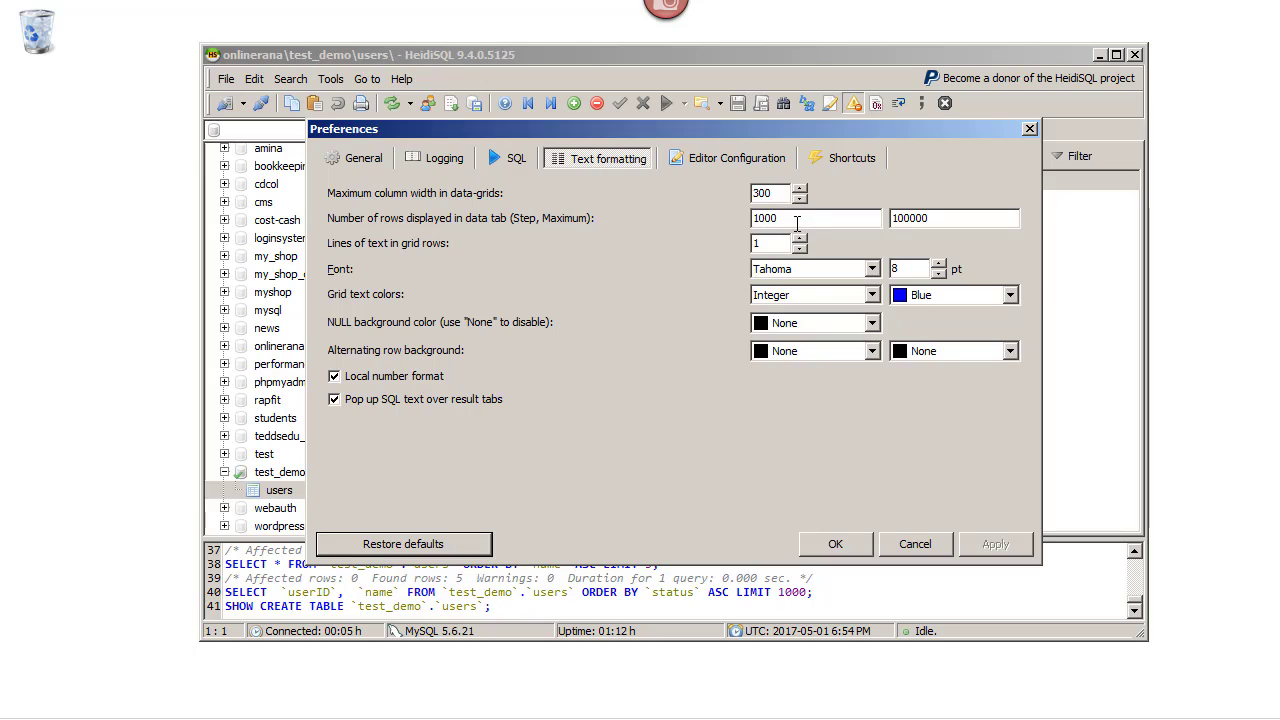
left_click_drag(798, 224, 745, 232)
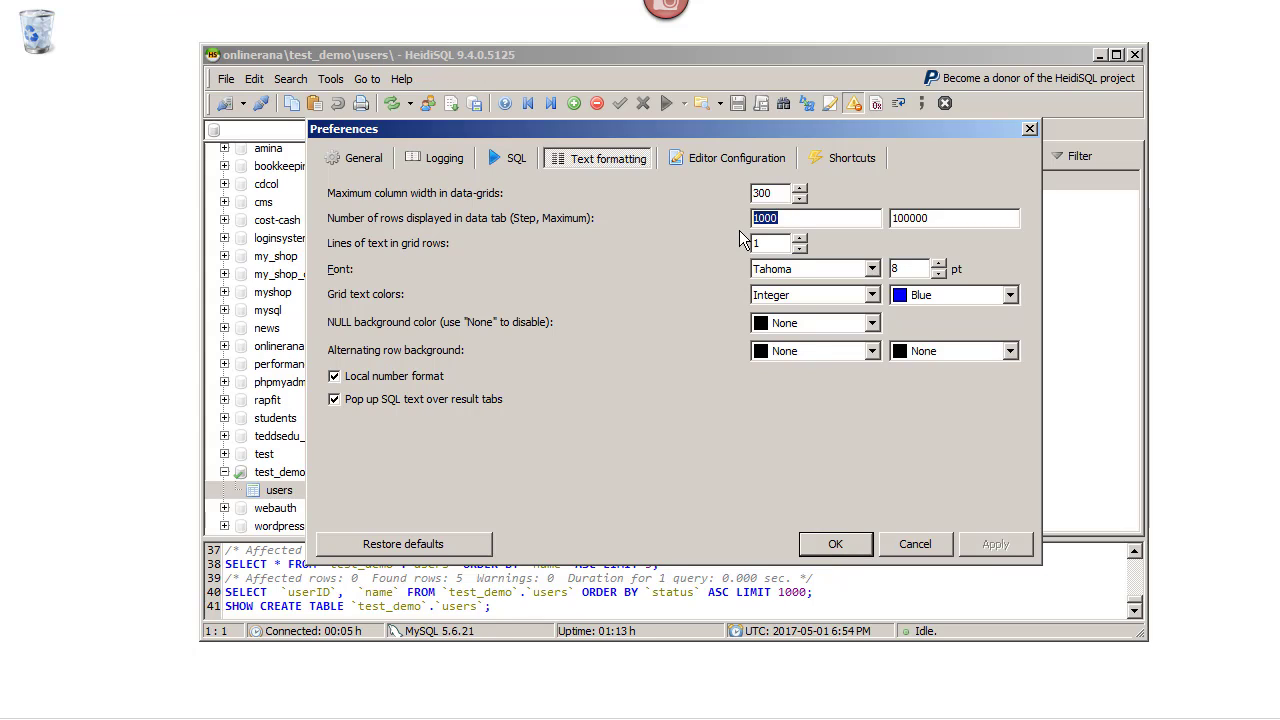
type("5")
left_click(835, 544)
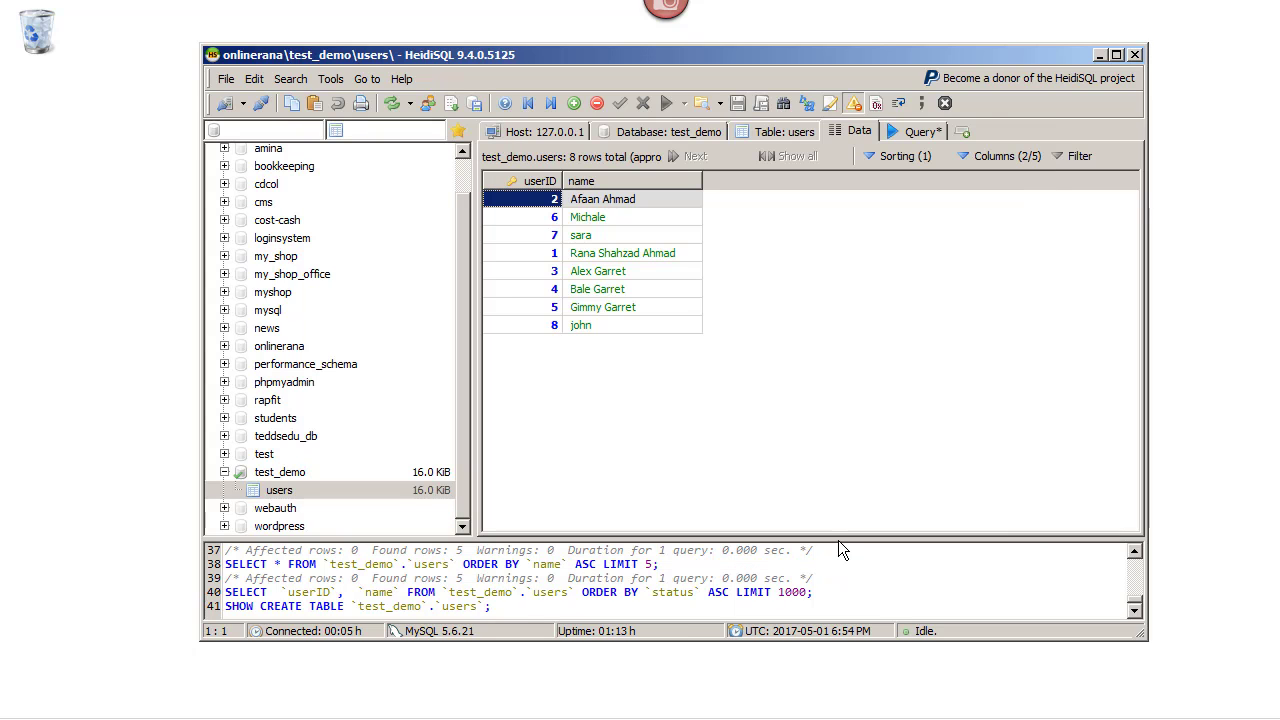
left_click(283, 492)
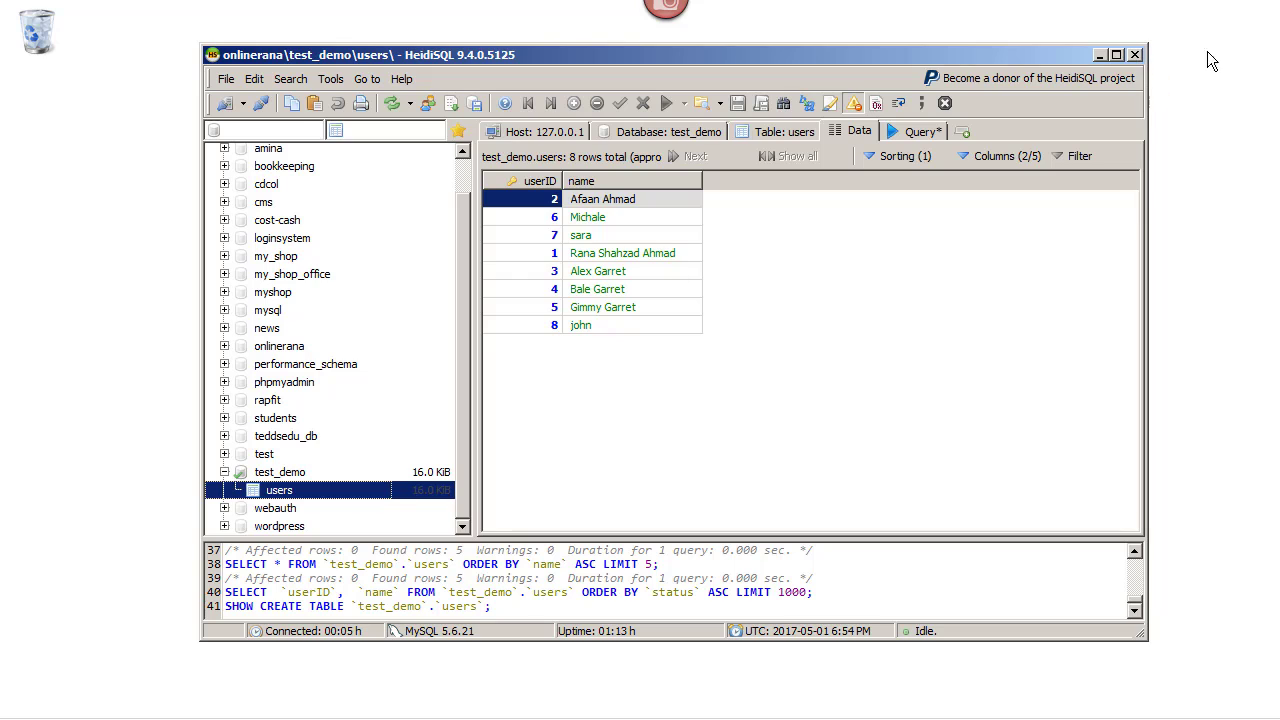
left_click(1137, 57)
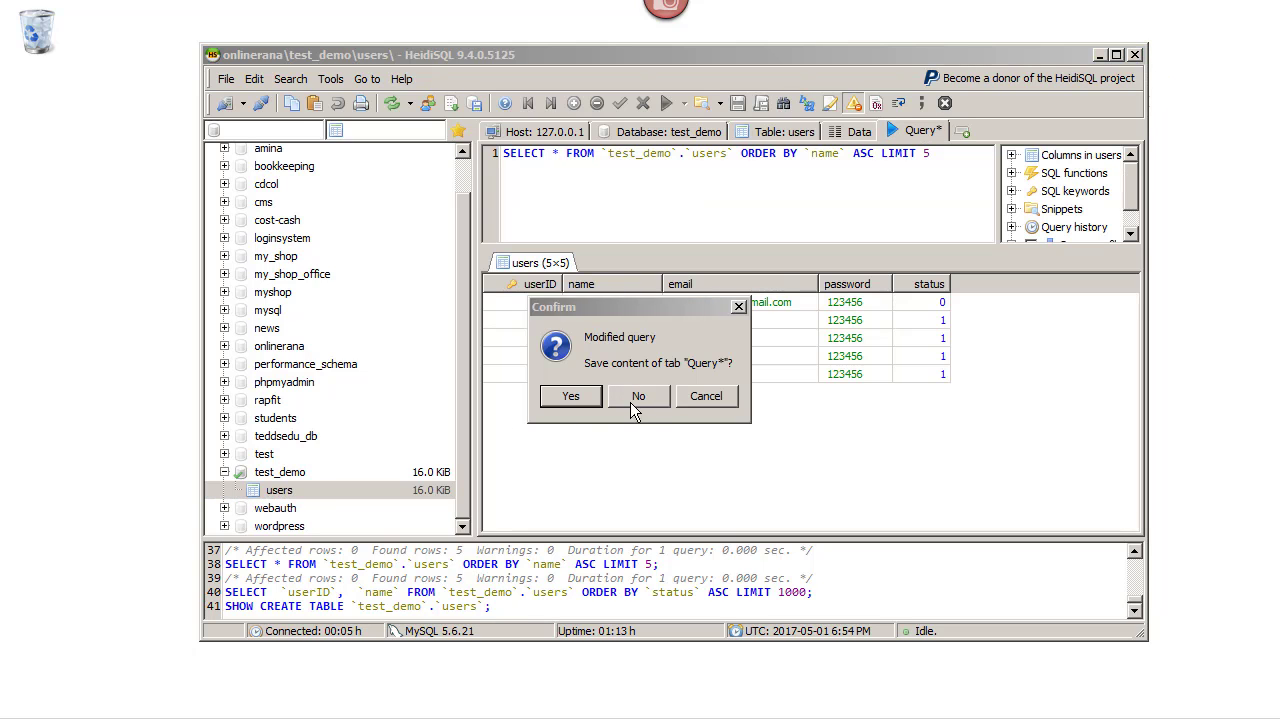
left_click(570, 397)
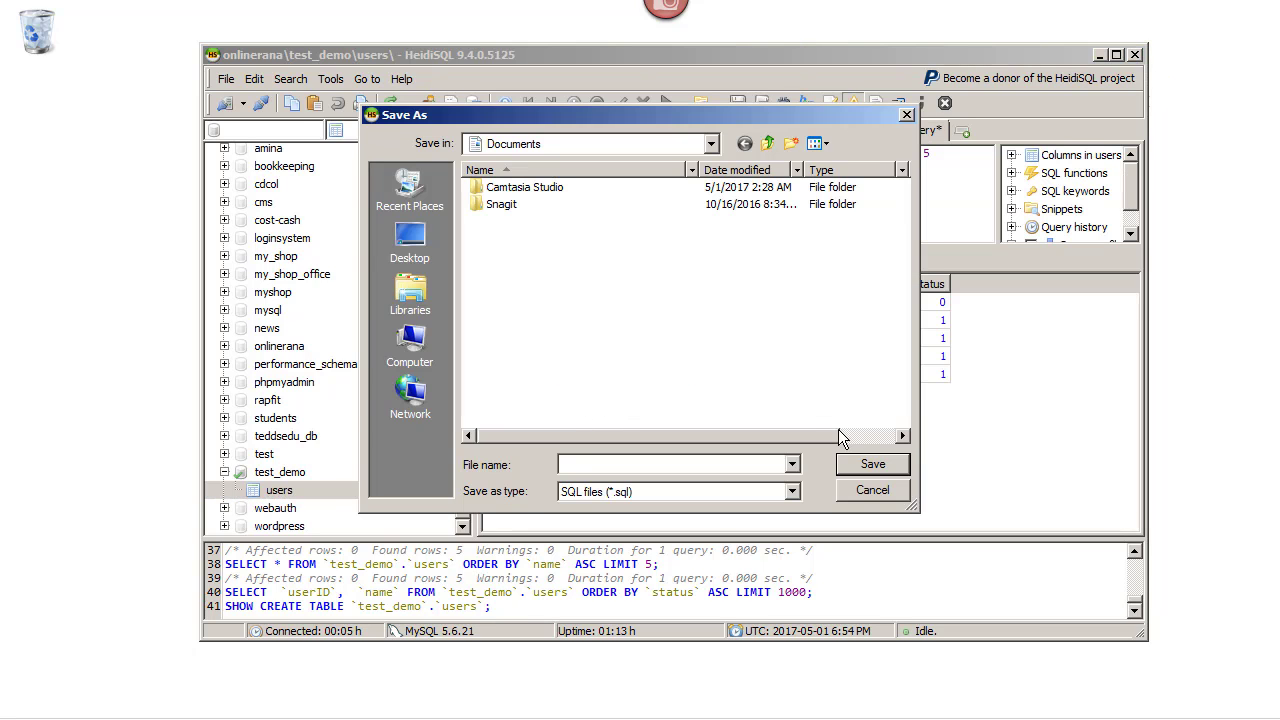
left_click(872, 490)
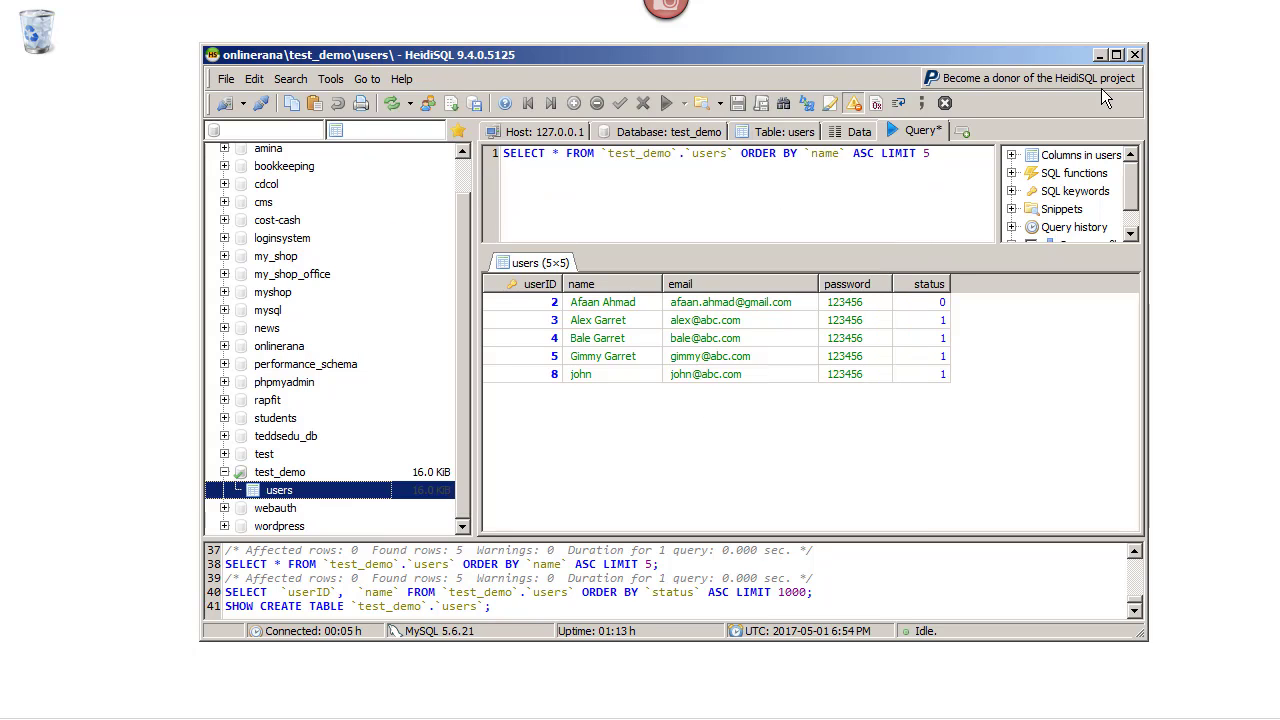
Restart HeidiSQL without saving the modified query and open the onlinerana session
left_click(1136, 55)
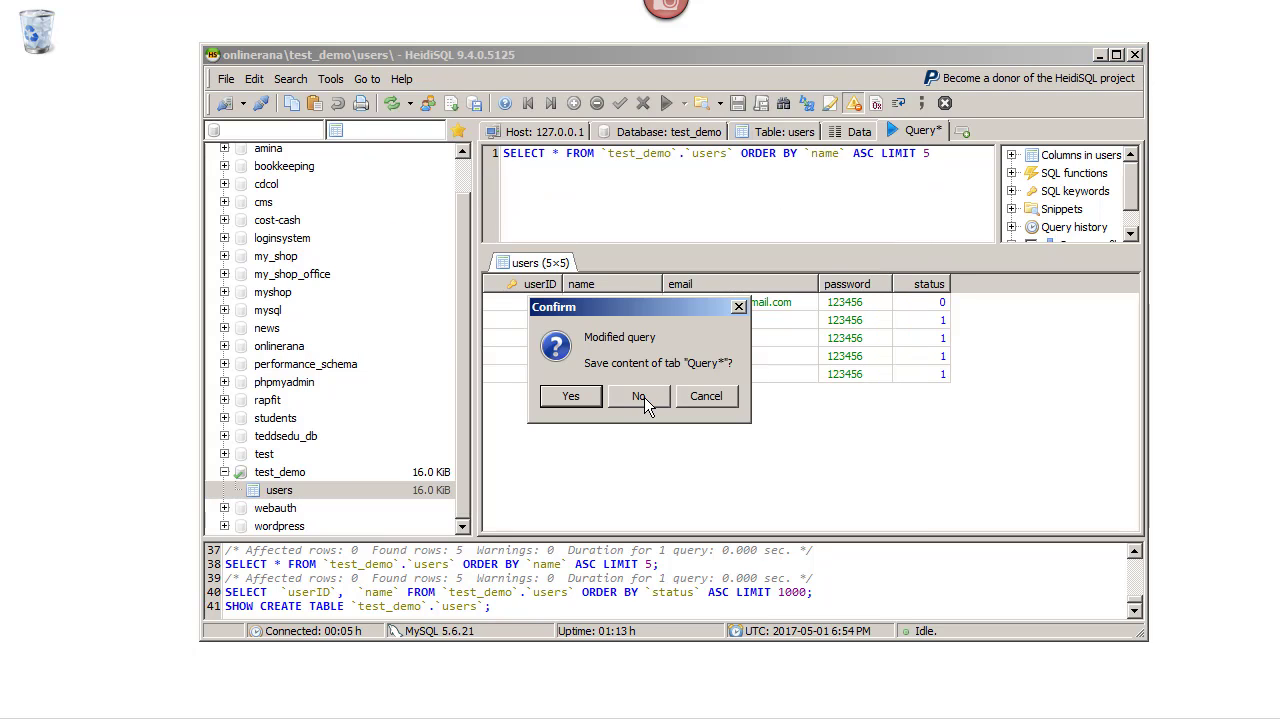
left_click(640, 396)
mouse_move(92, 682)
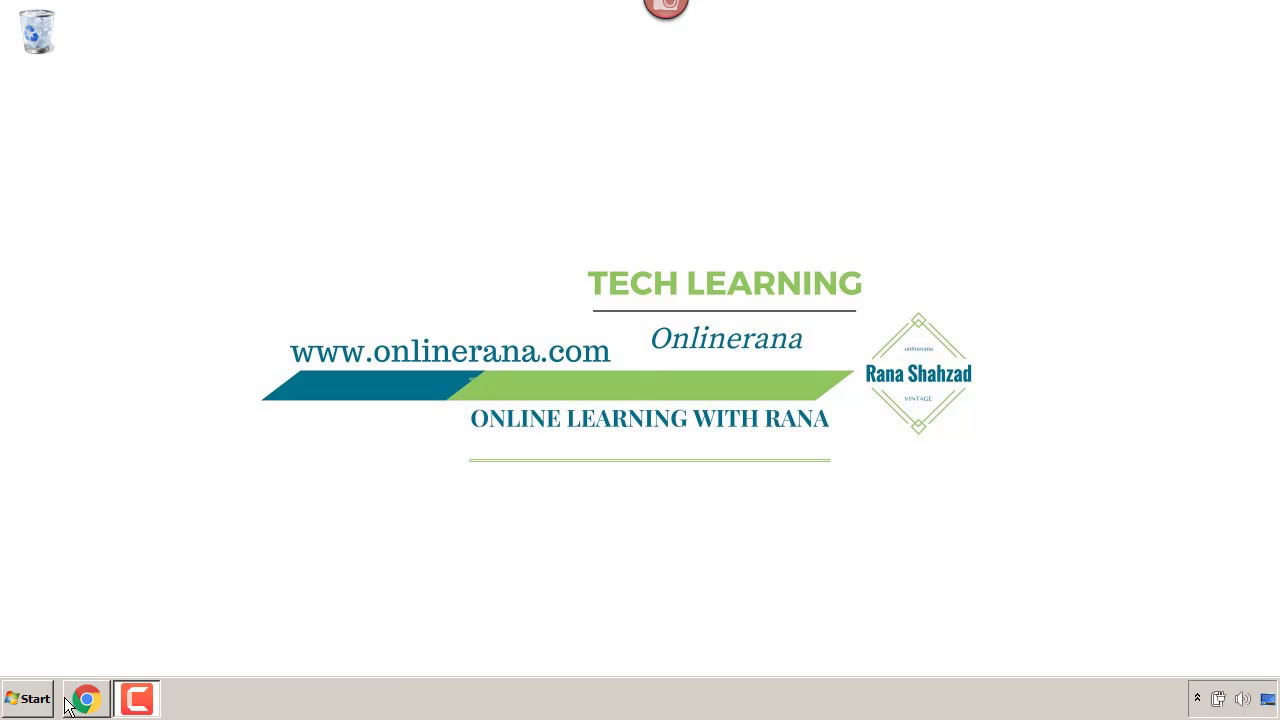
left_click(44, 699)
left_click(88, 438)
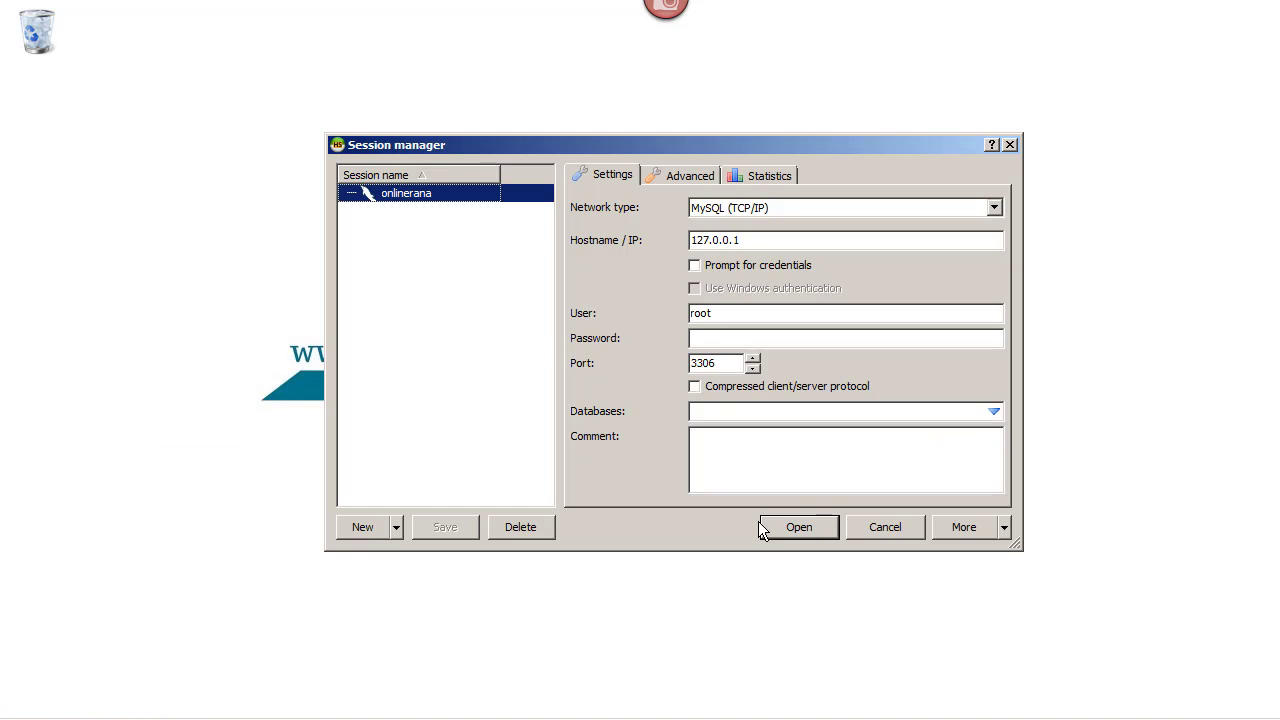
left_click(785, 530)
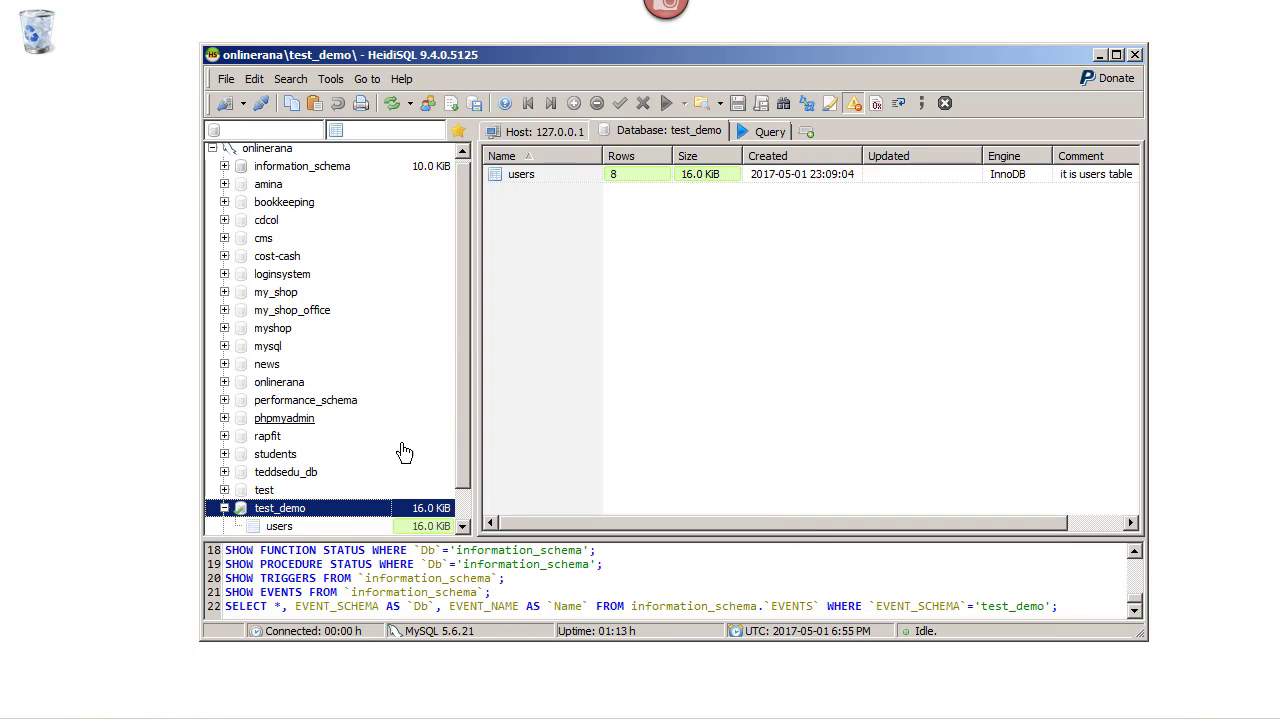
Display the data of the users table in the test_demo database
left_click(278, 526)
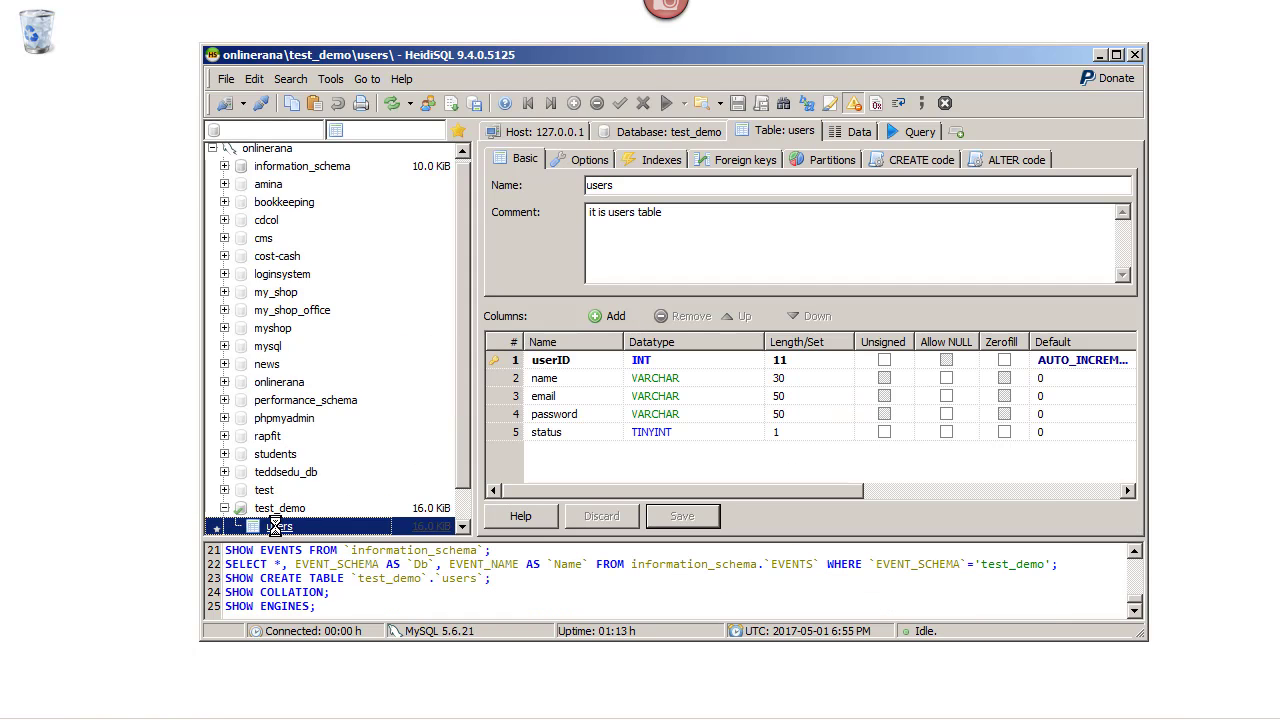
left_click(853, 133)
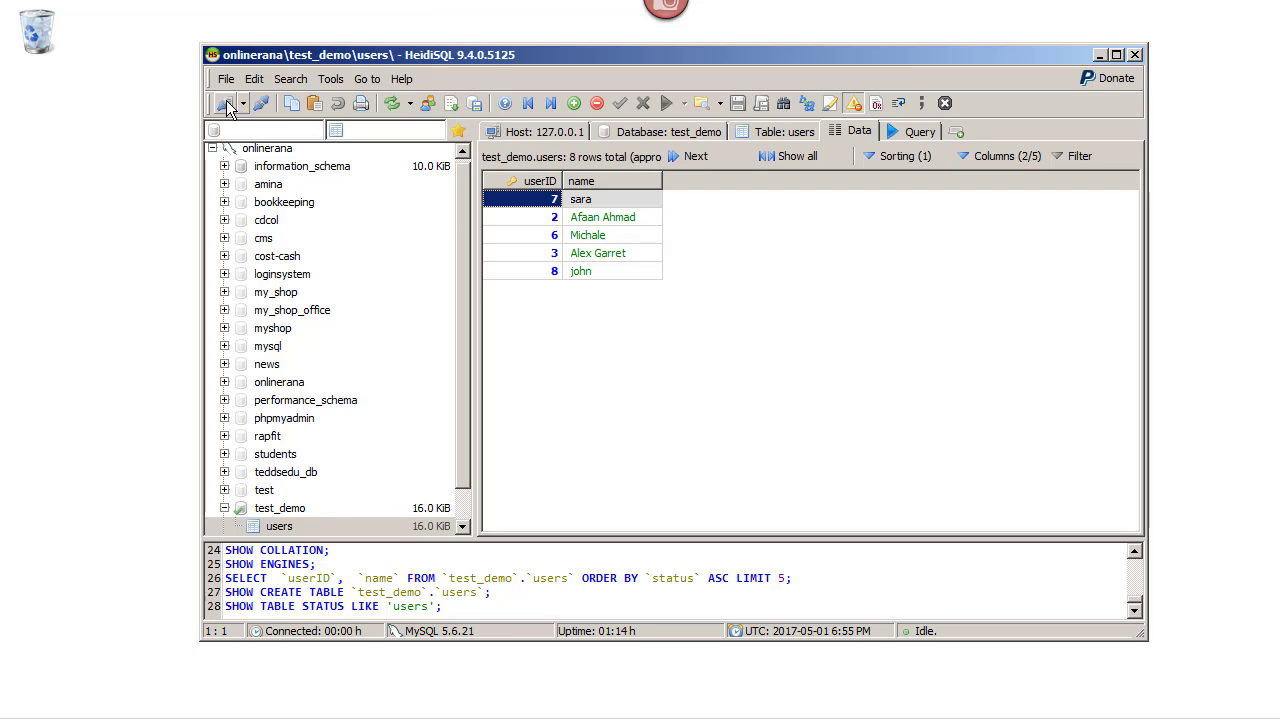
Change the step for the number of rows displayed in the data tab to 100 in the text formatting preferences
left_click(334, 80)
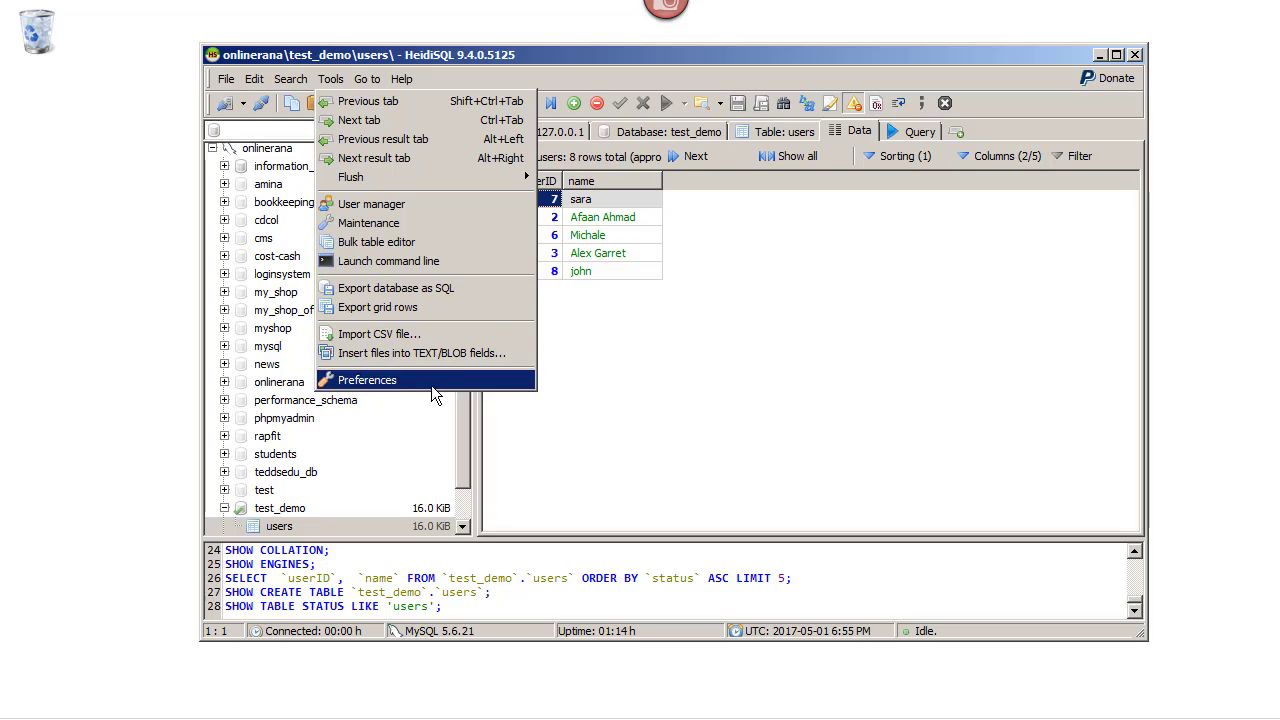
left_click(367, 380)
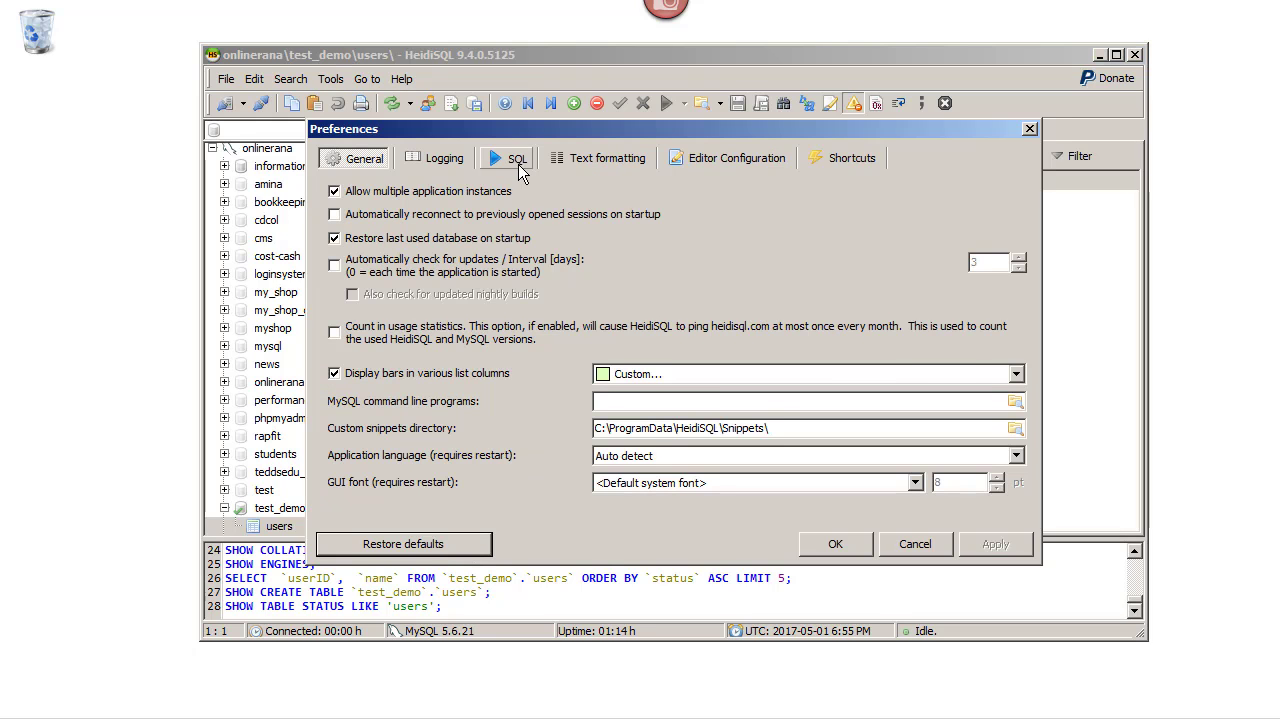
left_click(516, 162)
left_click(590, 163)
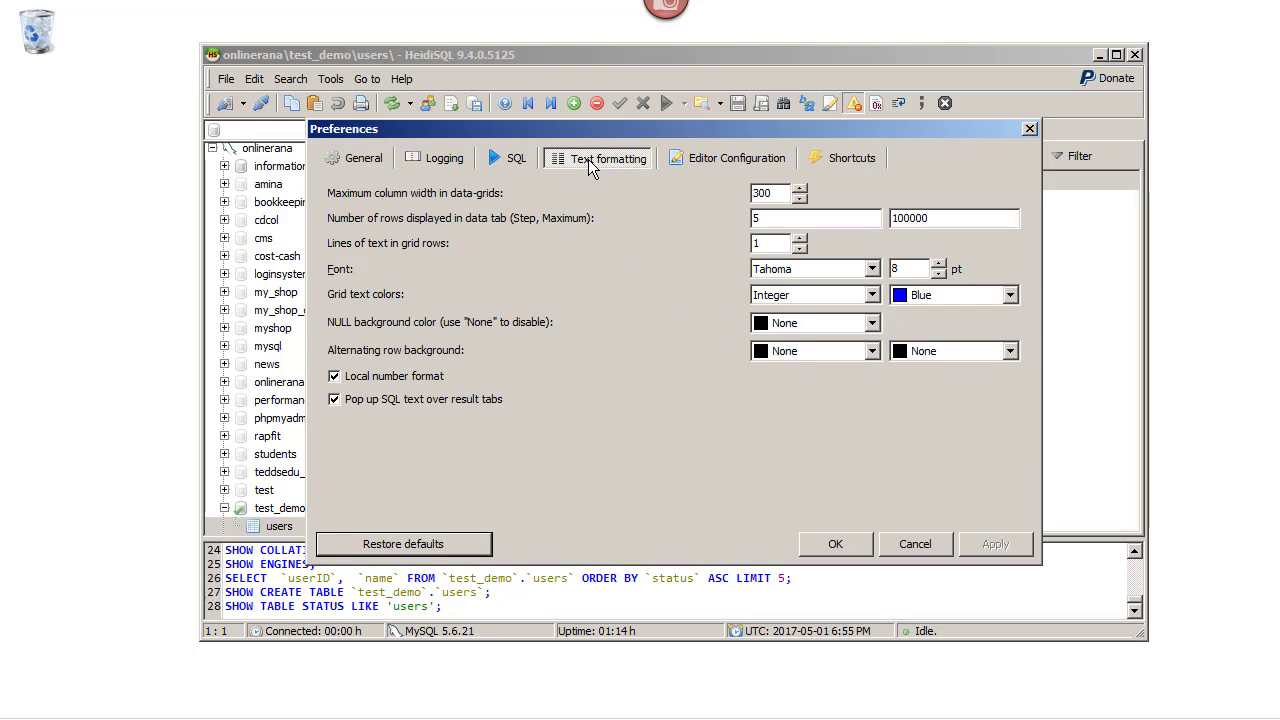
left_click_drag(776, 218, 731, 225)
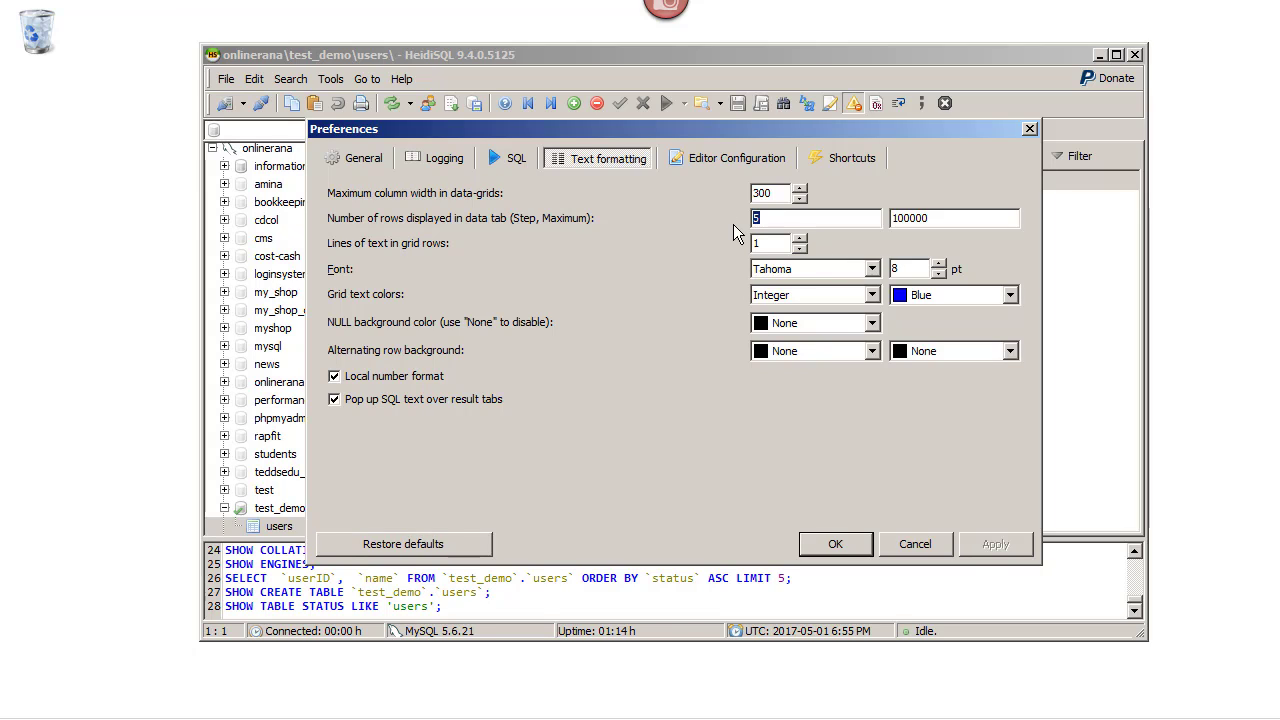
type("100")
left_click(830, 543)
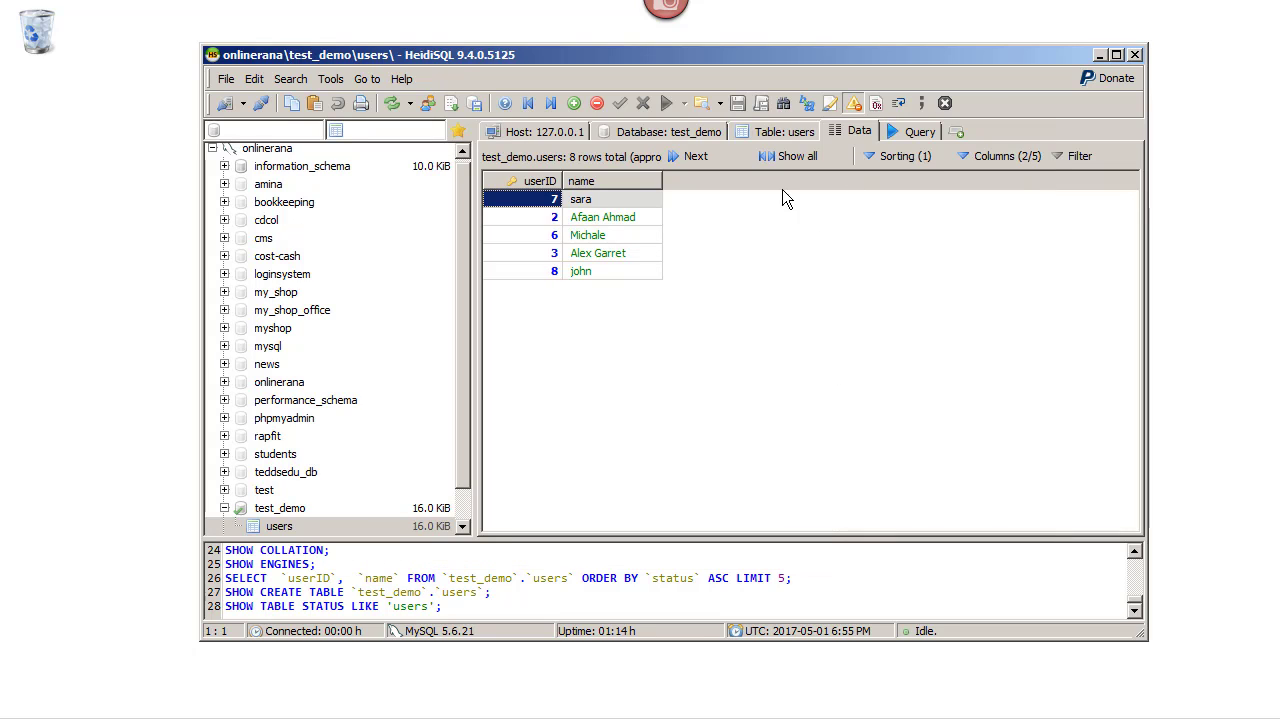
Reset the sorting of the users data, closing the application error report, and apply the change
left_click(876, 156)
left_click(934, 187)
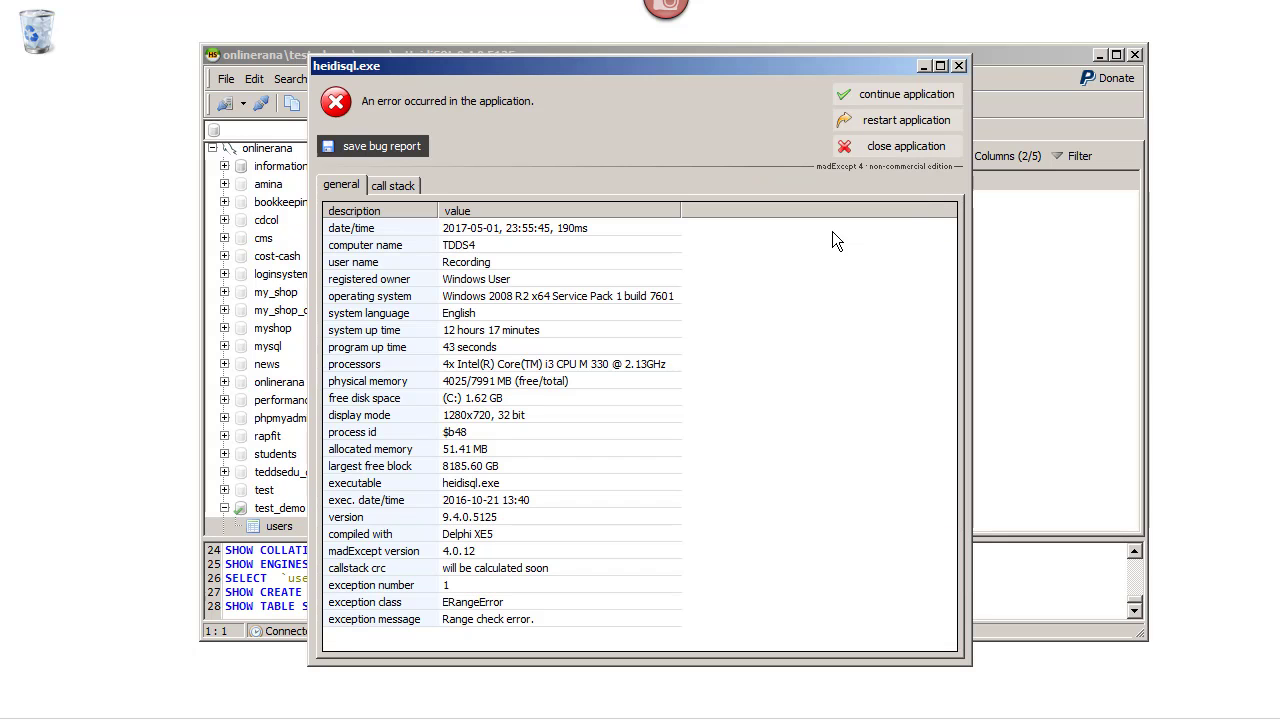
left_click(958, 66)
left_click(958, 66)
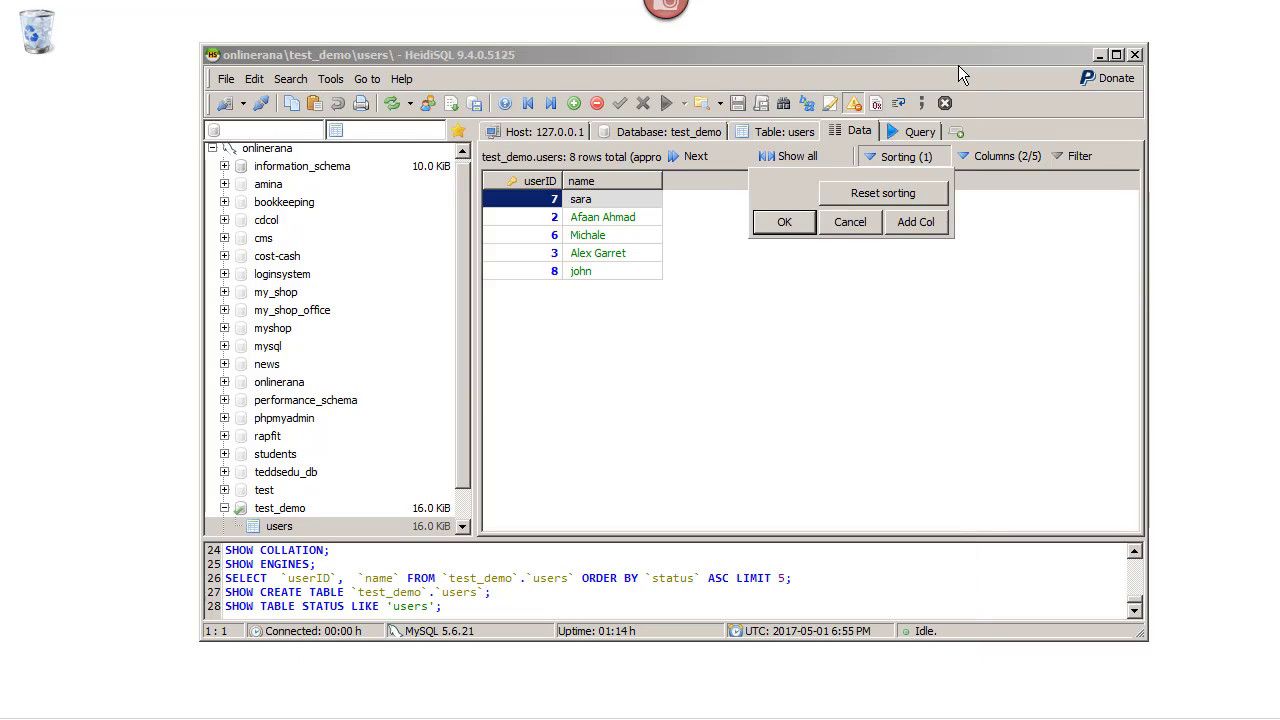
left_click(802, 222)
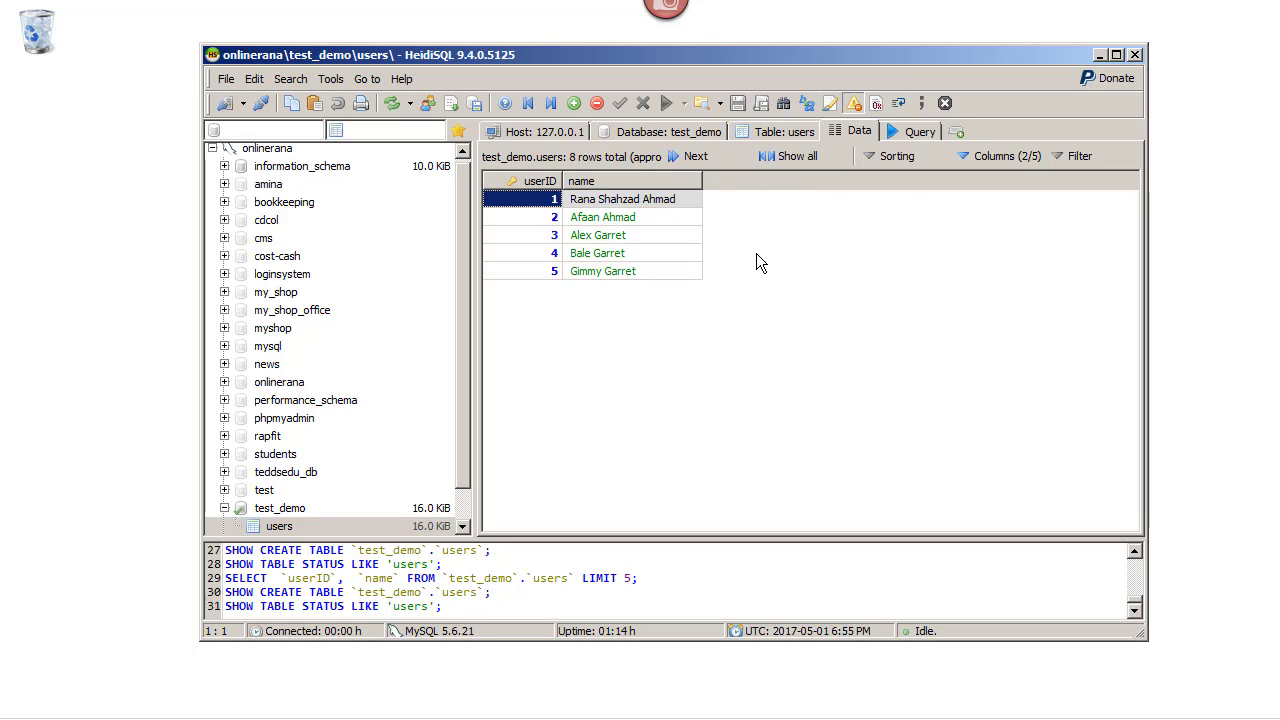
Display all columns of the users table again and refresh the data
left_click(970, 157)
left_click(866, 201)
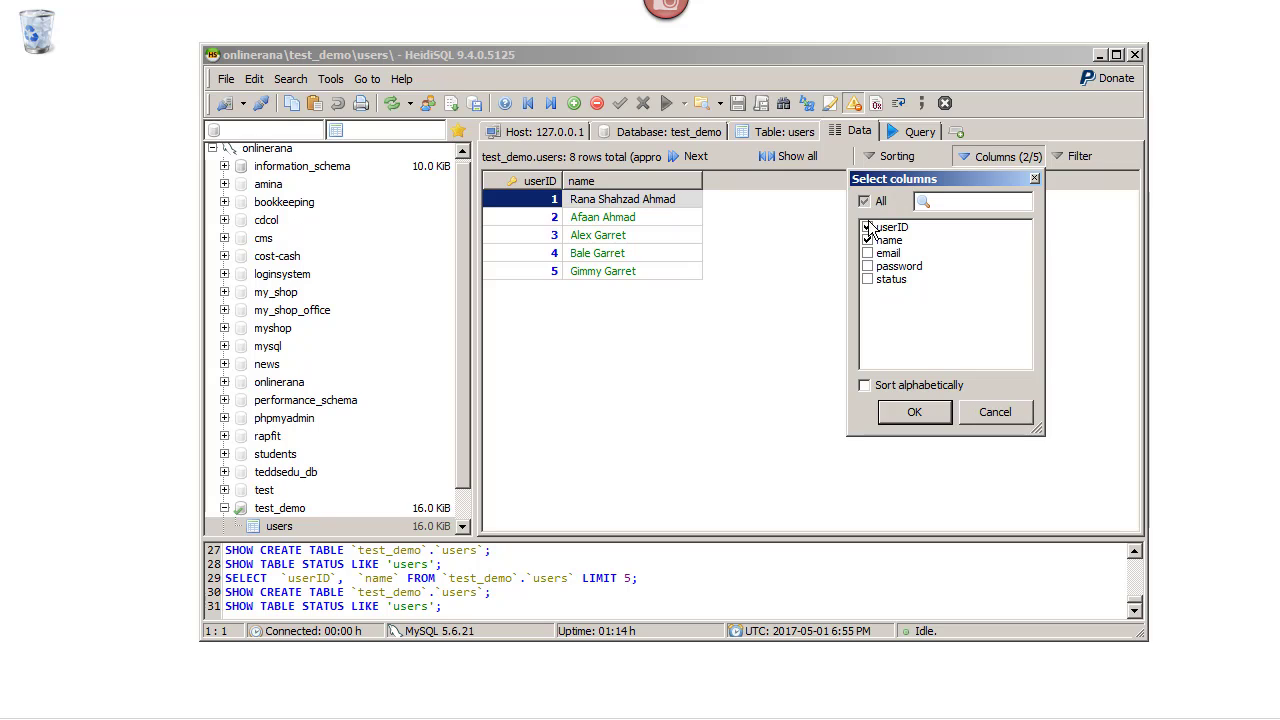
left_click(940, 415)
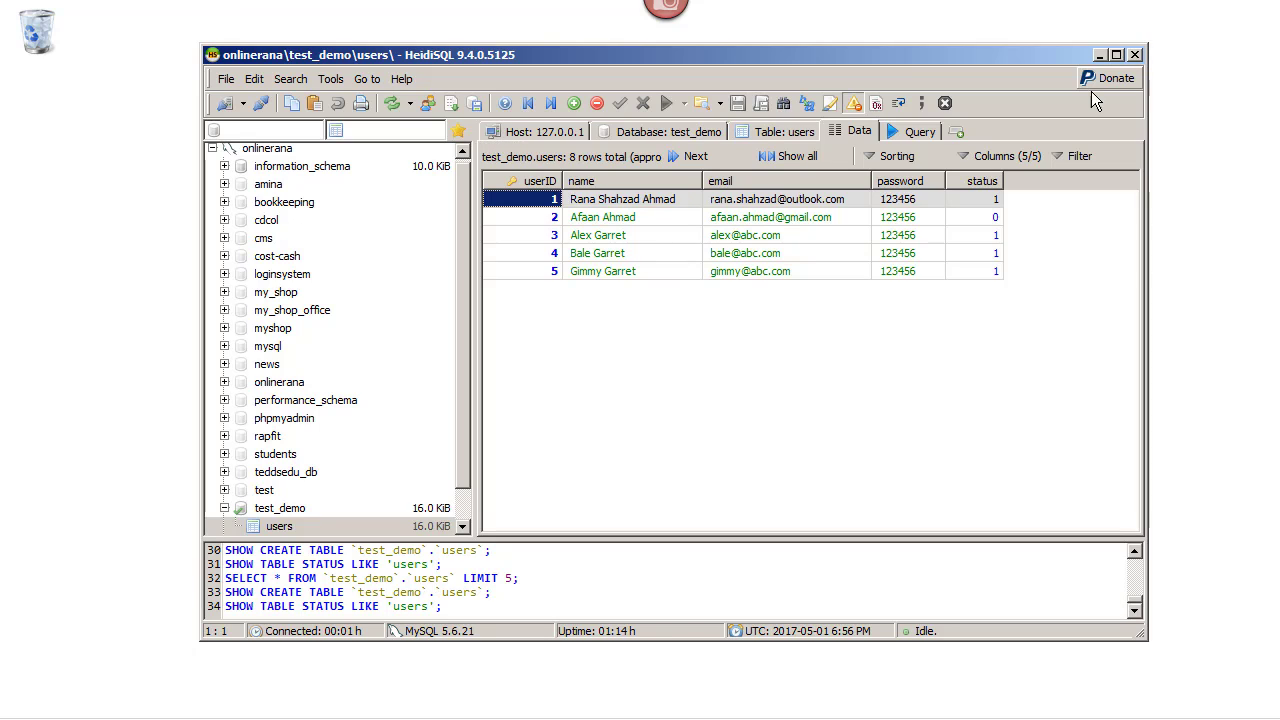
left_click(393, 106)
Close and relaunch HeidiSQL, and reconnect to the onlinerana session
left_click(1137, 55)
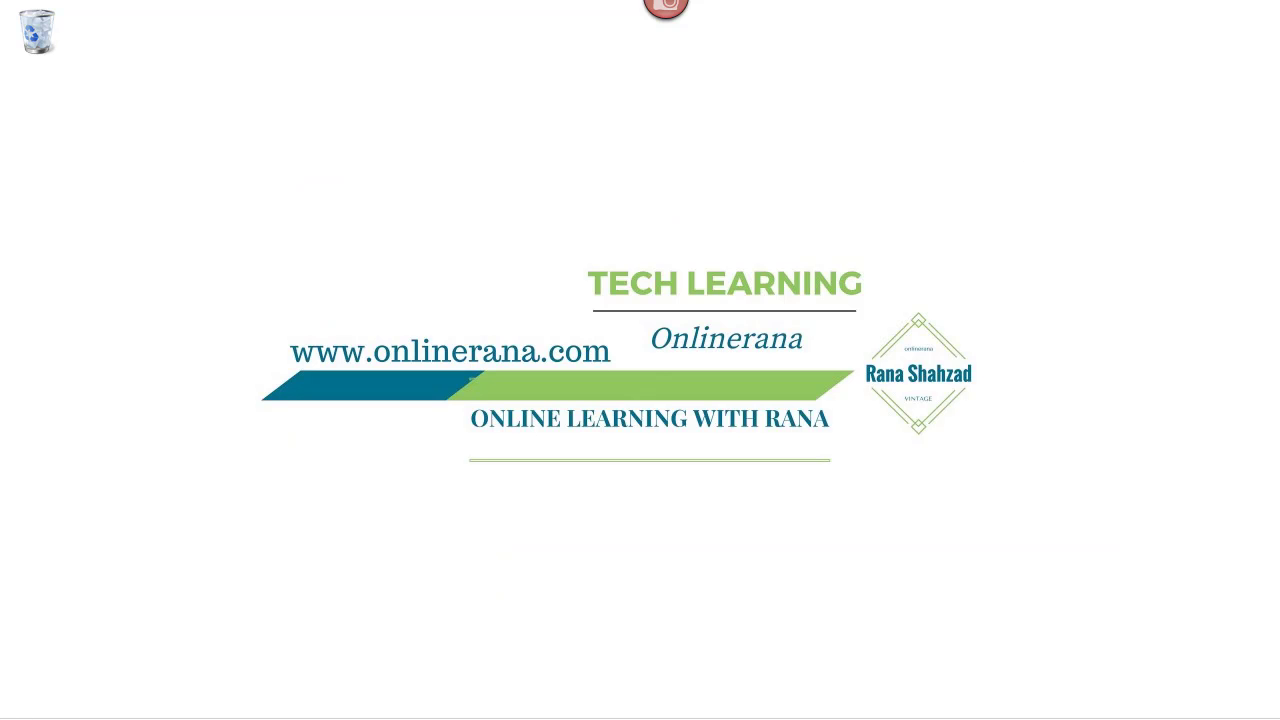
left_click(27, 700)
left_click(94, 440)
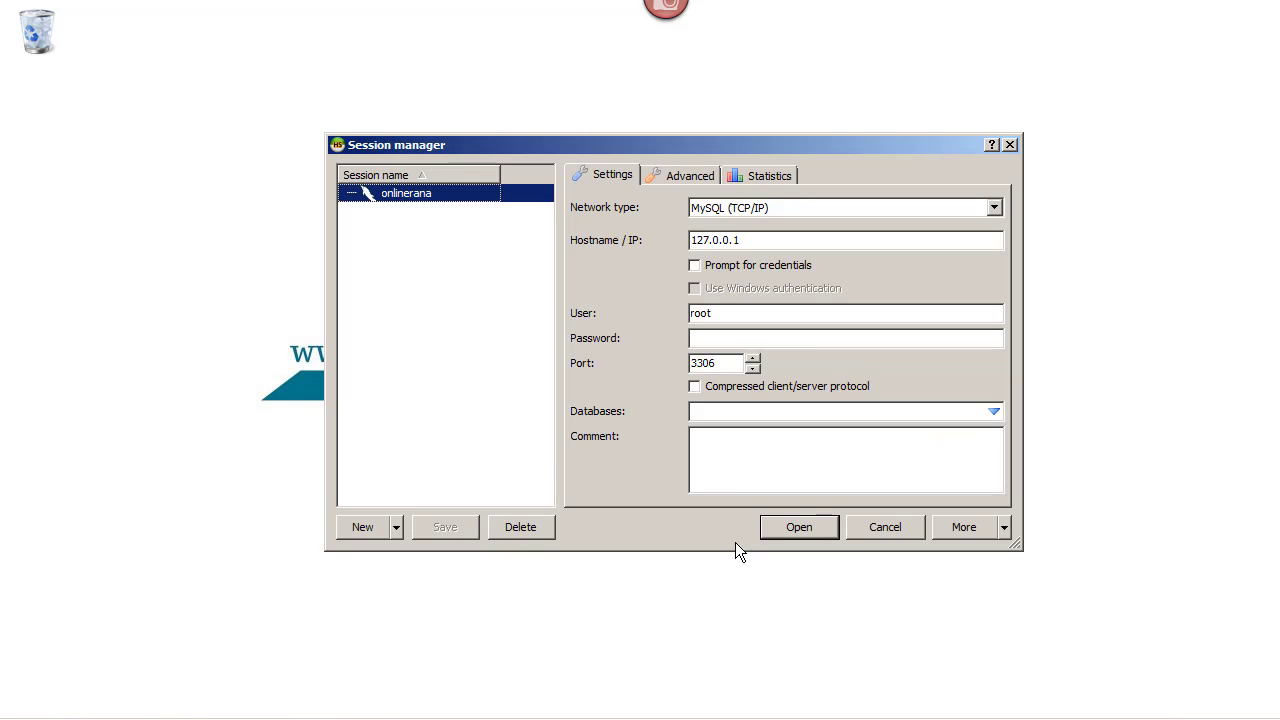
left_click(781, 532)
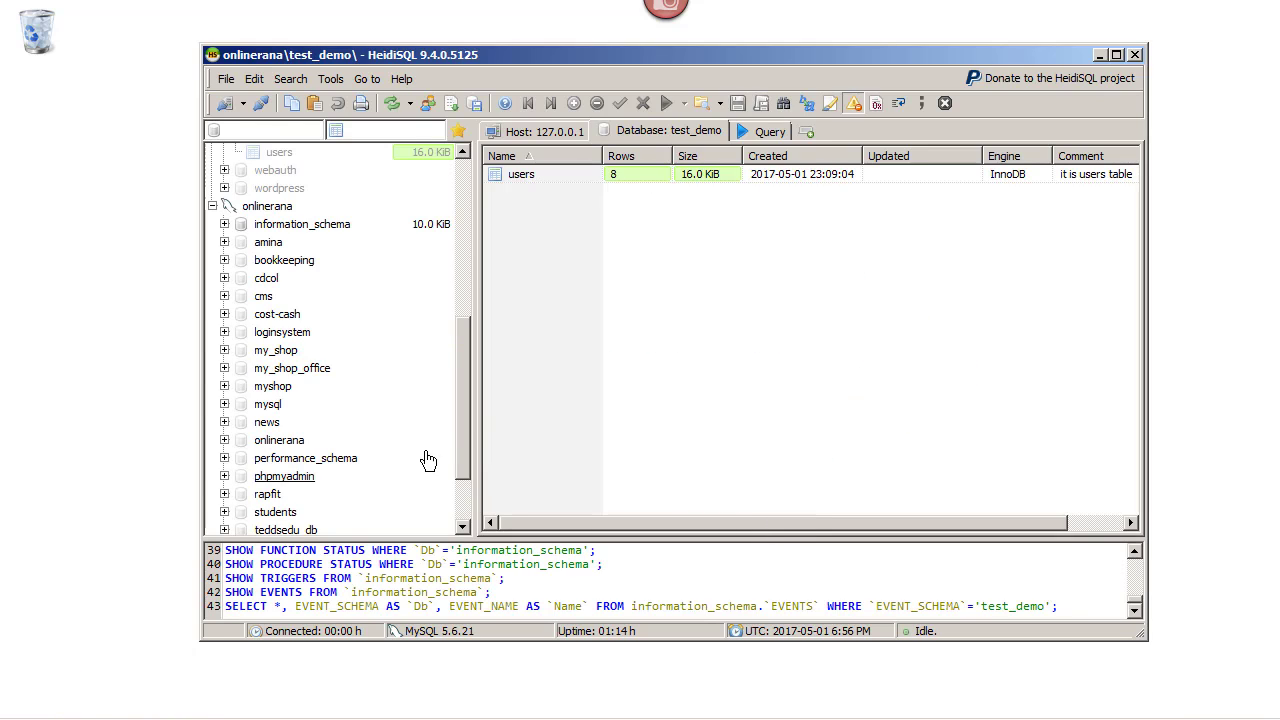
Open the users table of the test_demo database and display its data rows
scroll(465, 402, "down", 2)
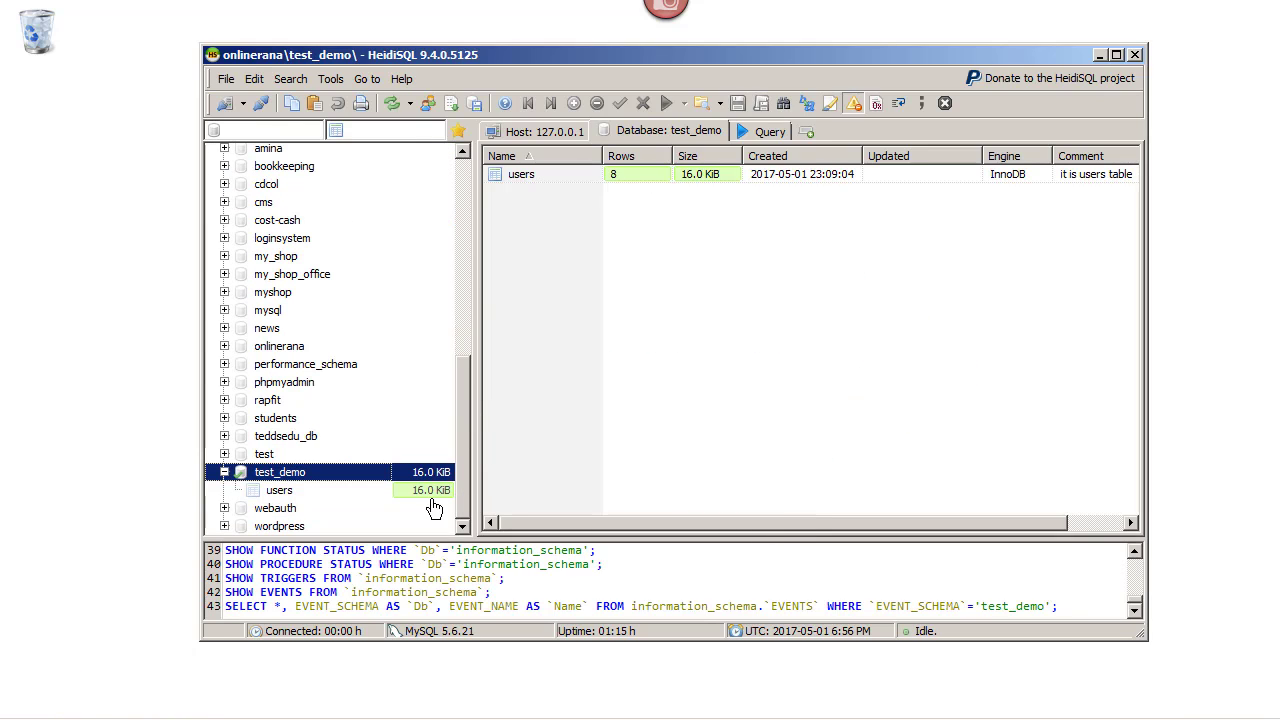
left_click(279, 490)
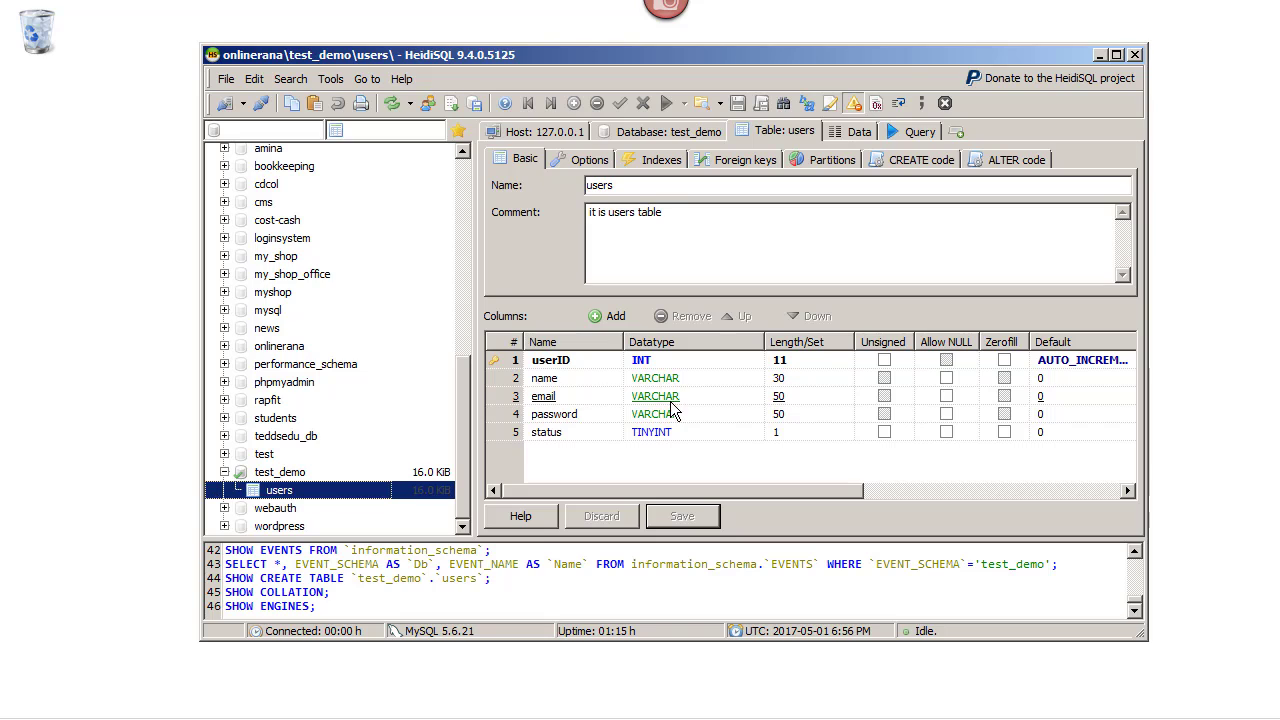
left_click(851, 132)
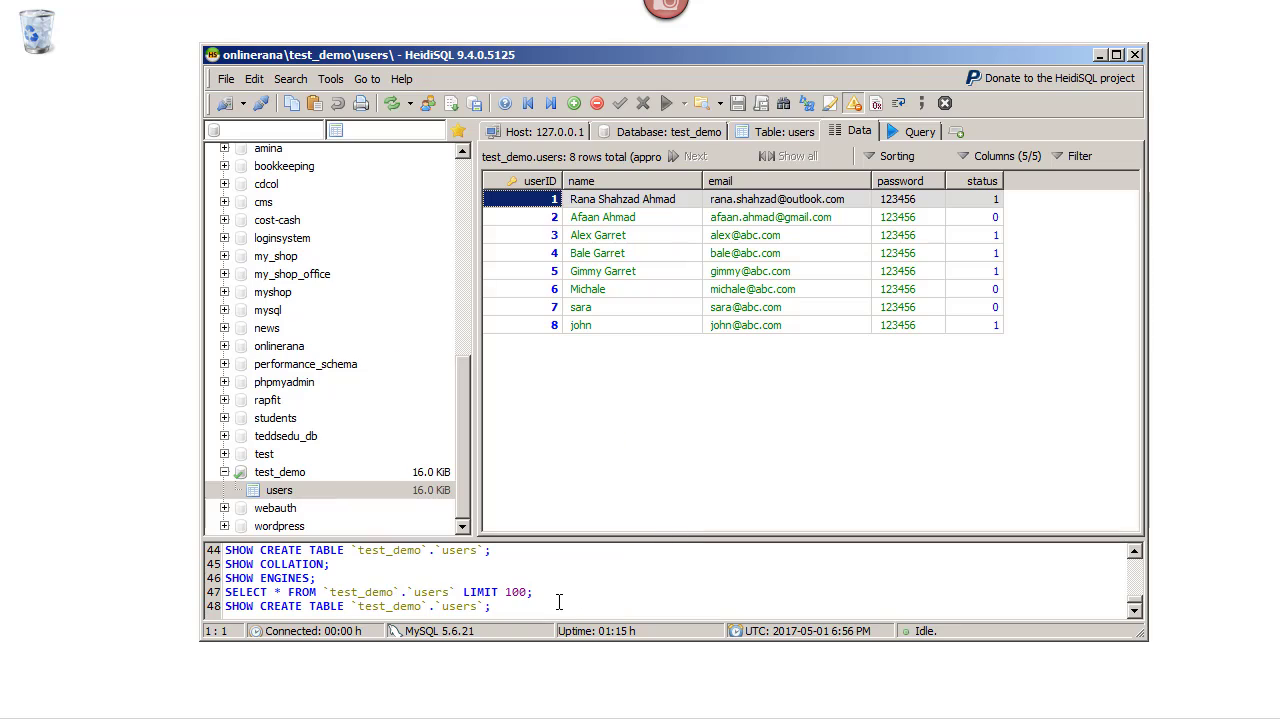
left_click(522, 592)
Create a multi-column filter on the users data with one user's first name and apply it
left_click(1062, 160)
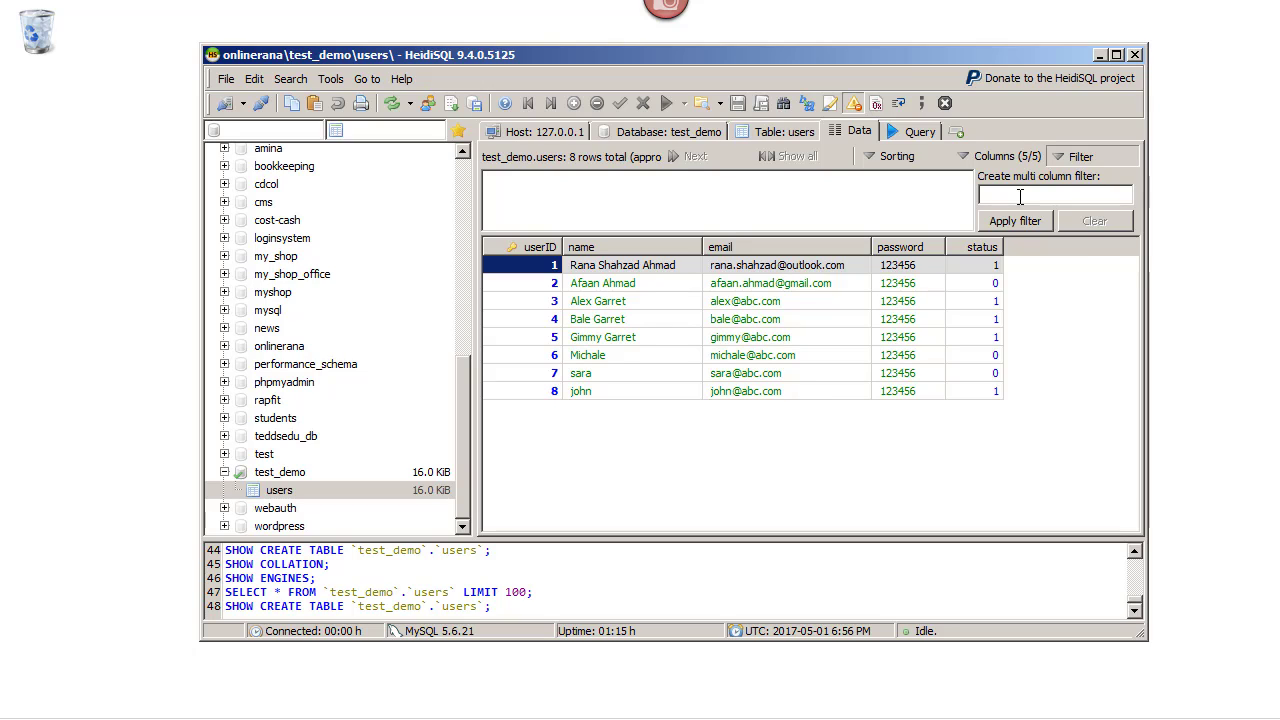
type("a")
key("BackSpace")
key("BackSpace")
type("afaa")
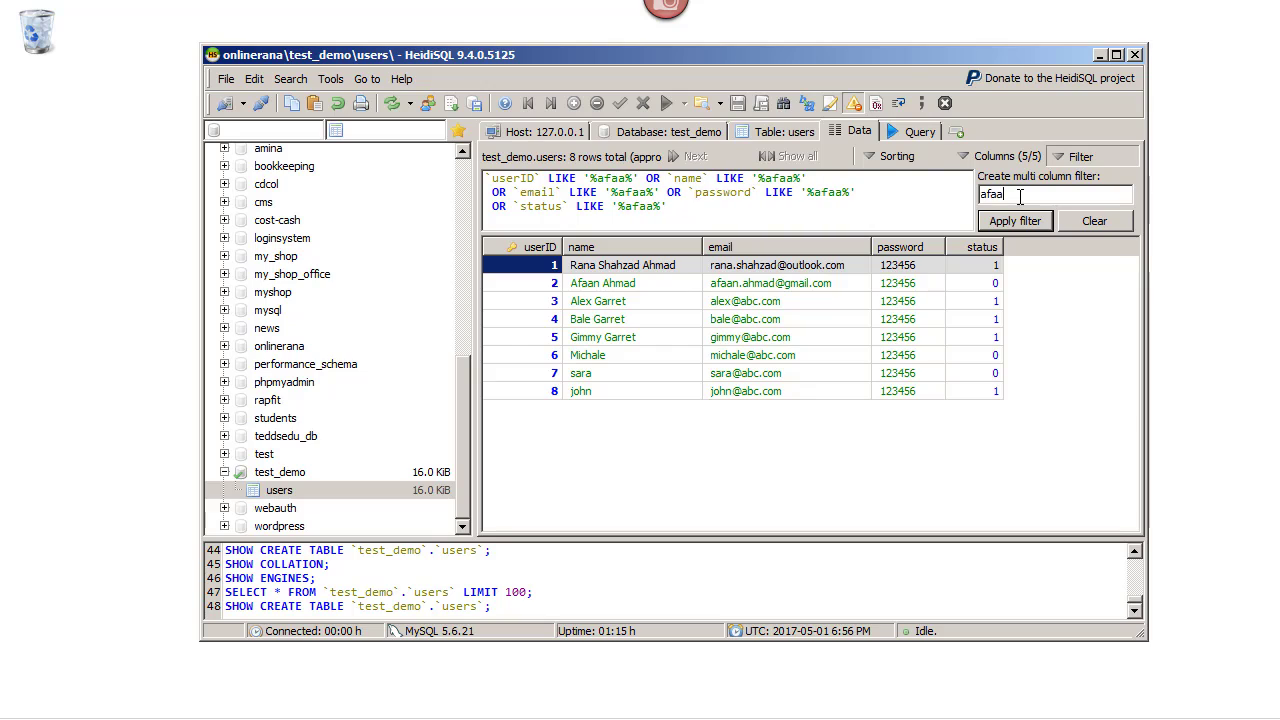
type("n")
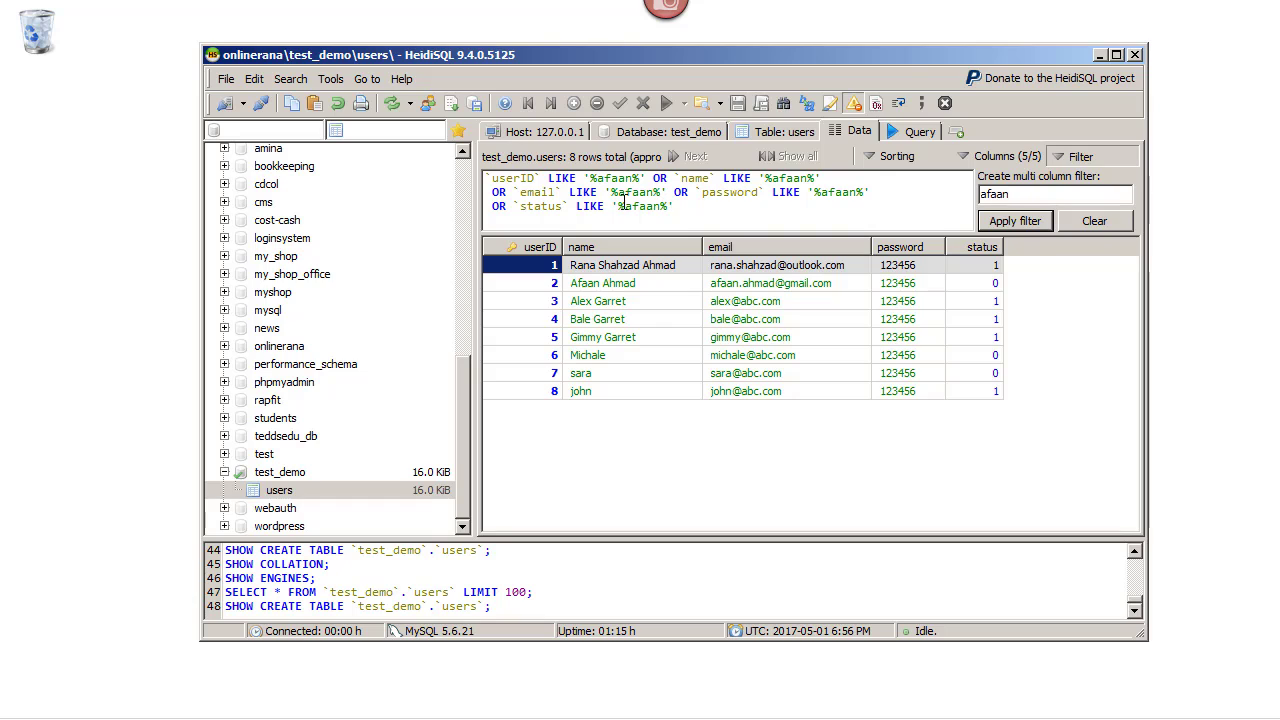
left_click(1013, 221)
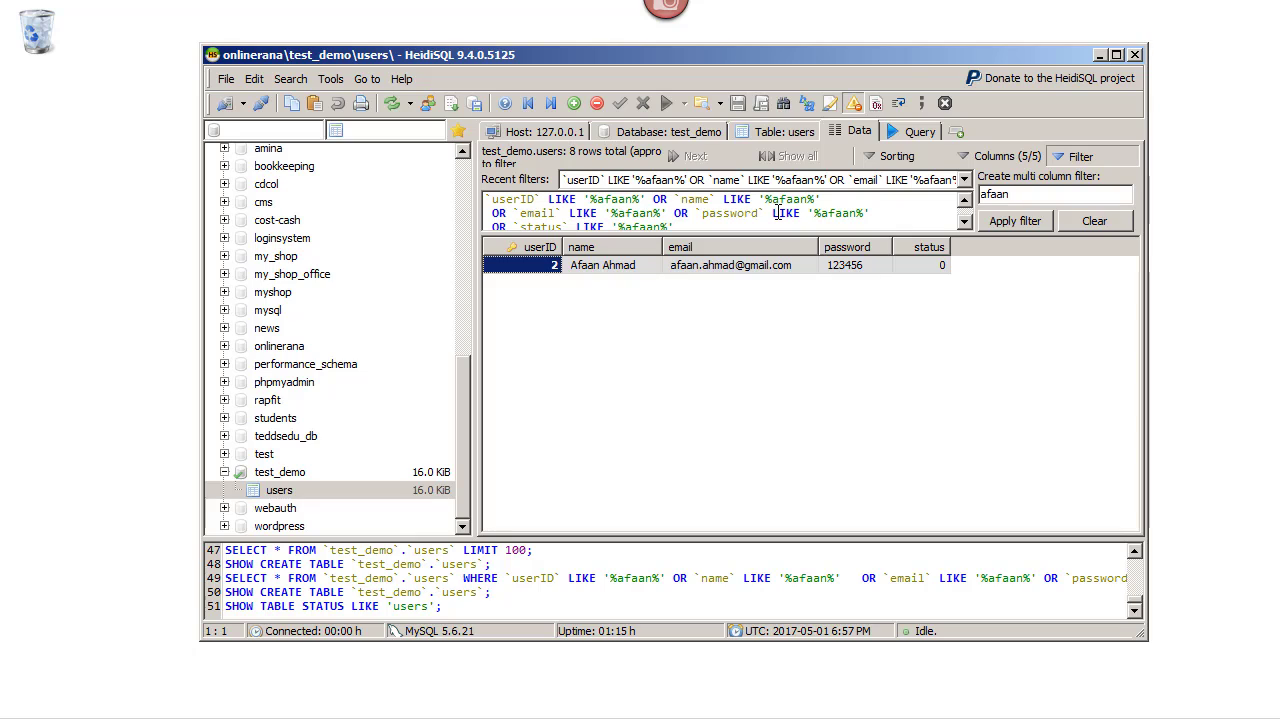
Replace the multi-column filter text with 1 and apply the filter
left_click_drag(490, 200, 872, 215)
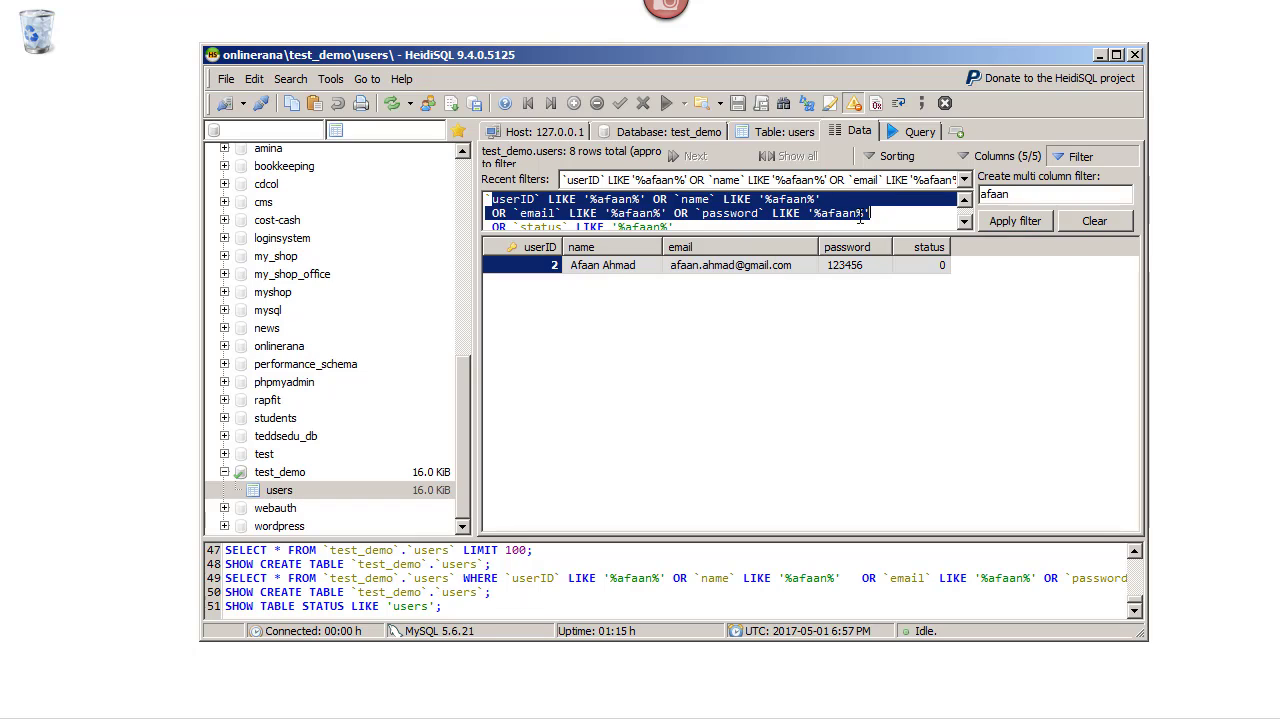
left_click(930, 215)
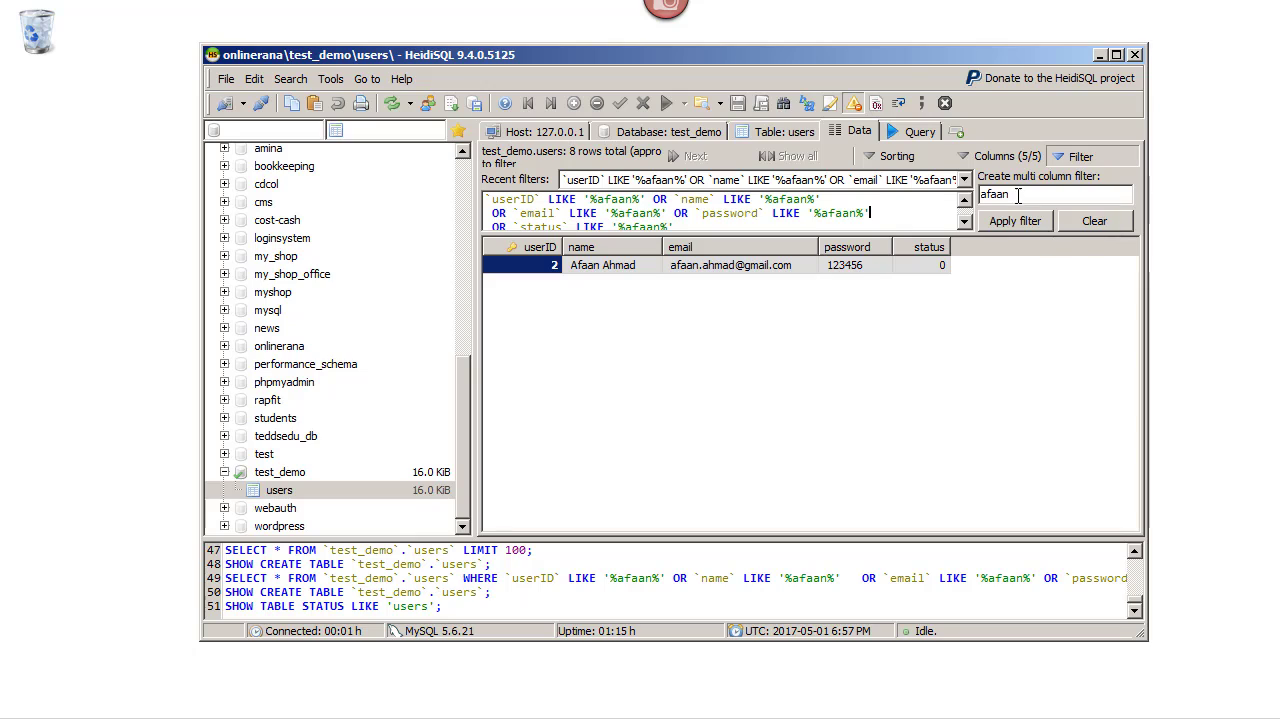
left_click_drag(1020, 196, 980, 200)
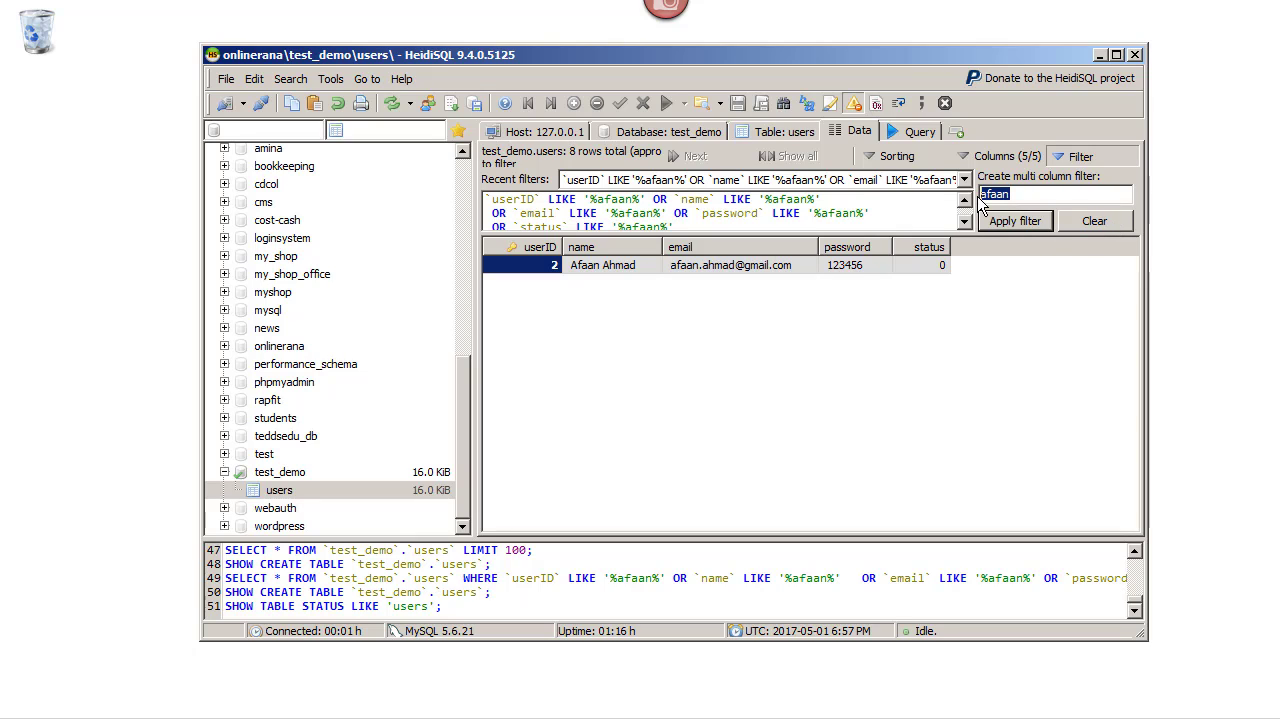
type("1")
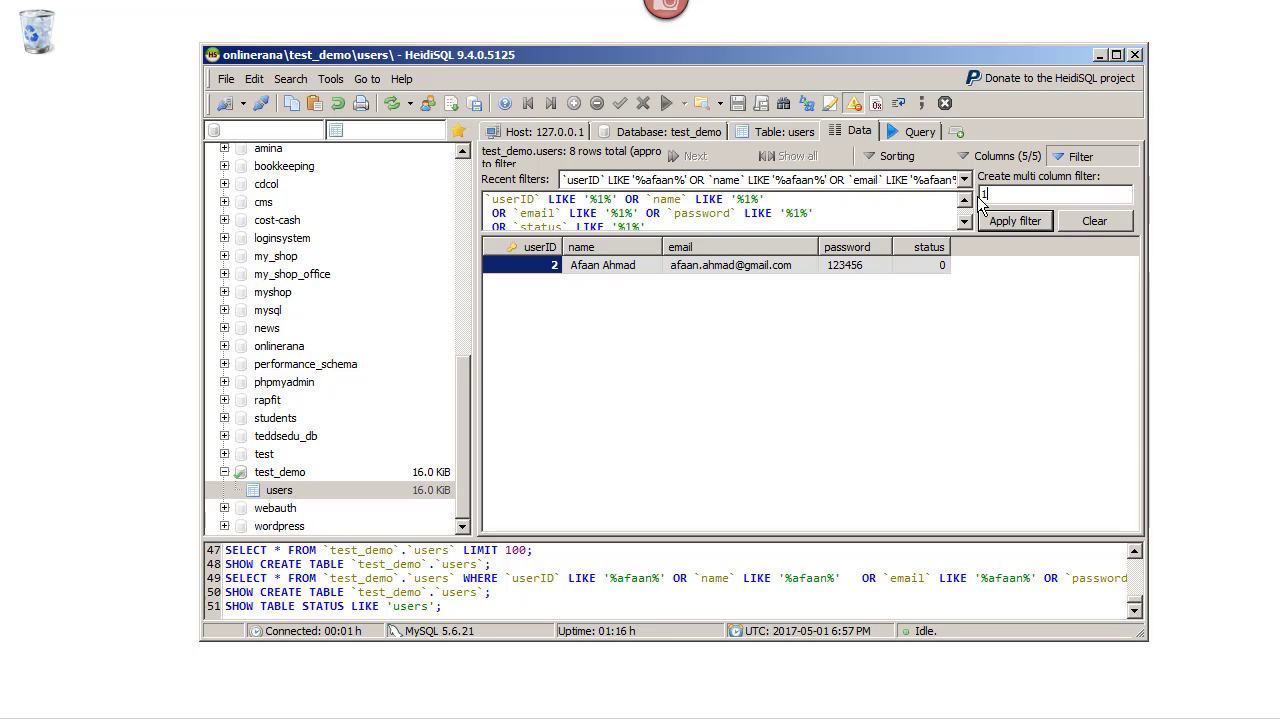
left_click(1012, 222)
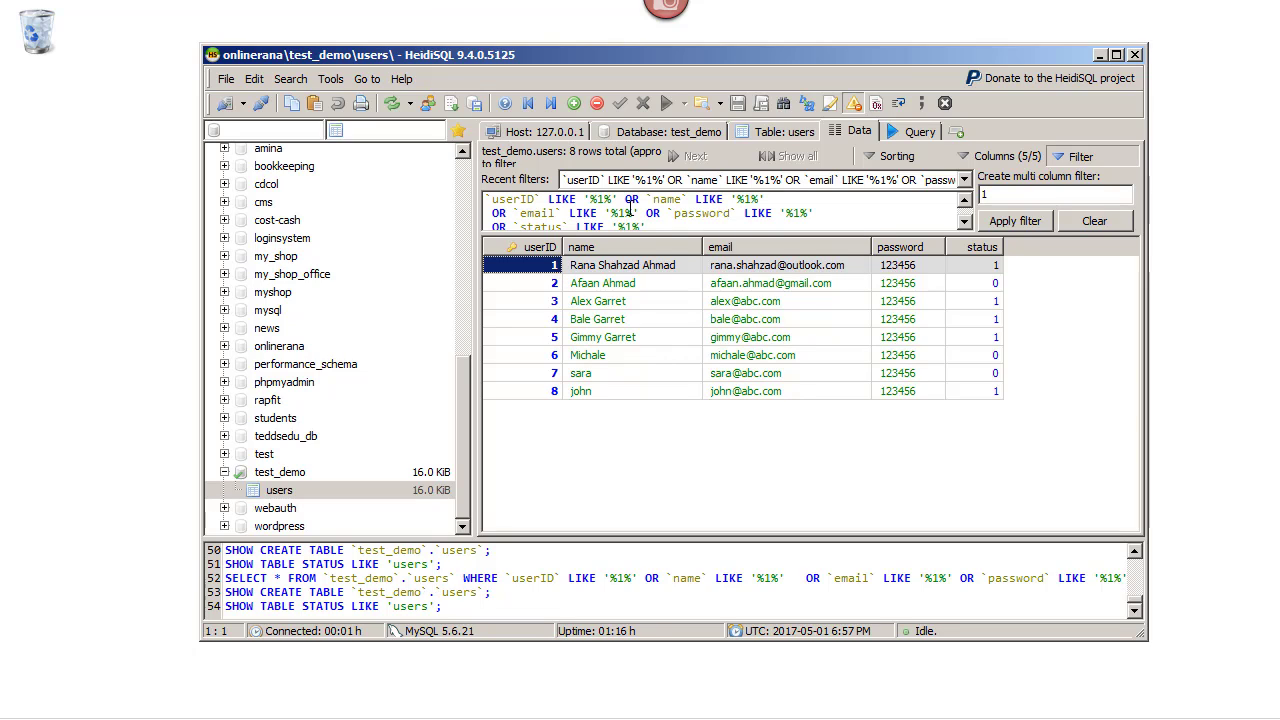
Remove the userID, name, email and password conditions from the filter expression, leaving the status condition
left_click_drag(485, 196, 690, 197)
left_click(744, 197)
double_click(744, 197)
left_click(868, 227)
left_click_drag(869, 244, 879, 272)
left_click_drag(485, 199, 769, 199)
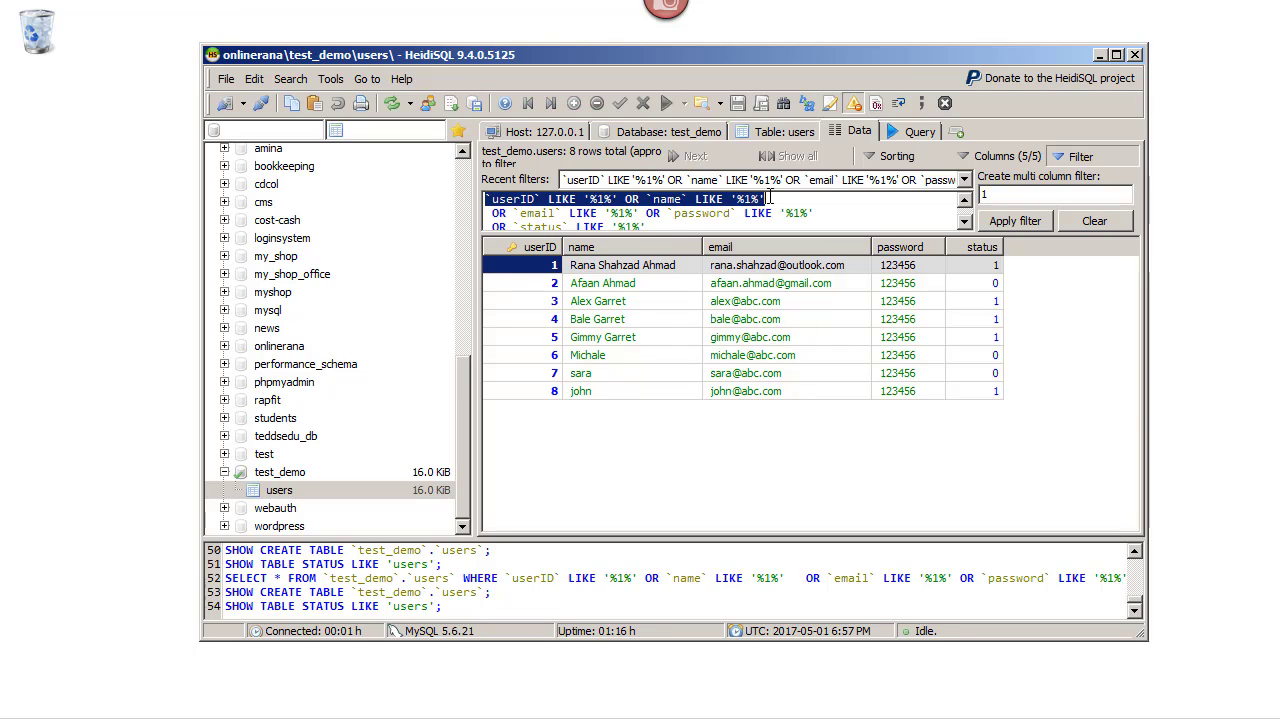
key("Delete")
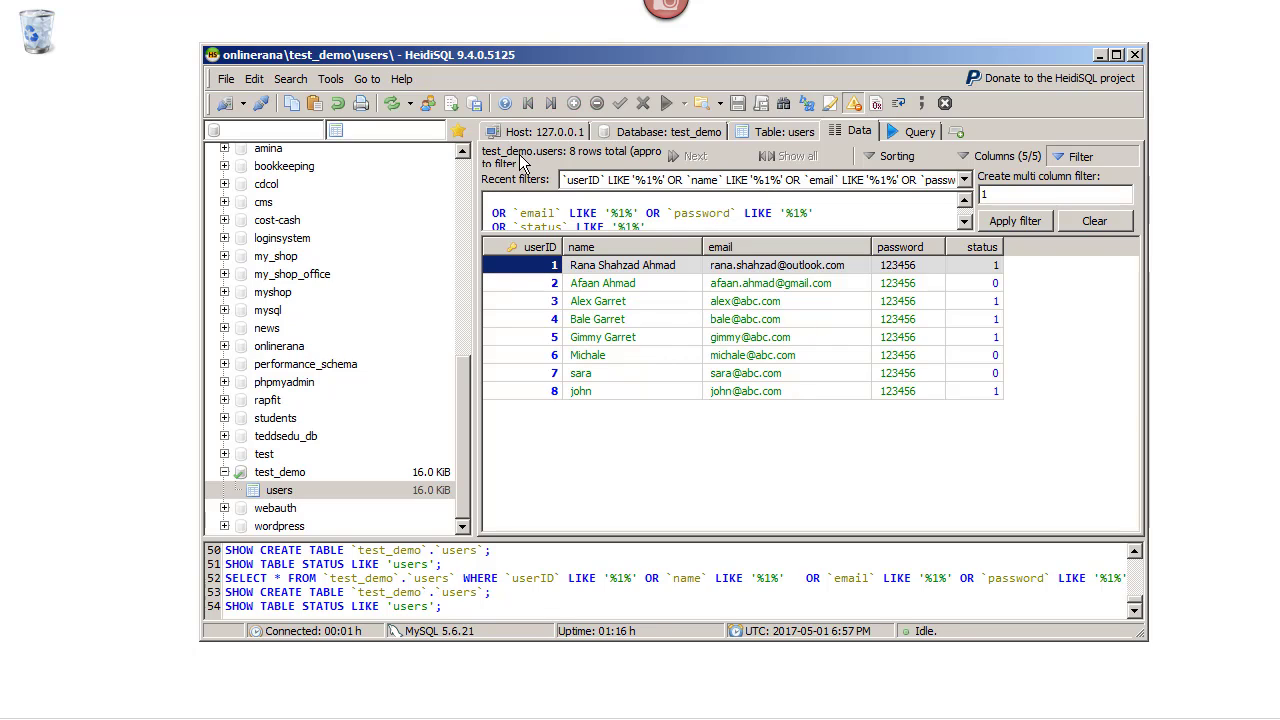
left_click_drag(506, 212, 815, 213)
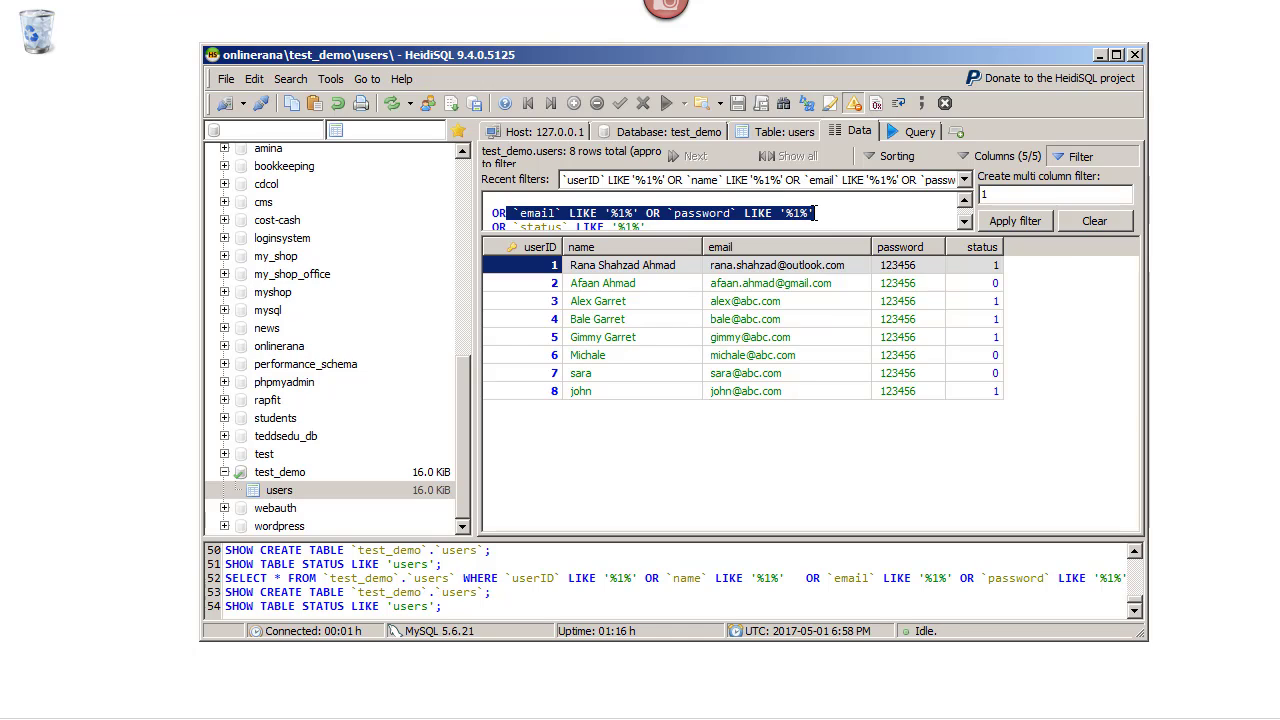
key("BackSpace")
key("BackSpace")
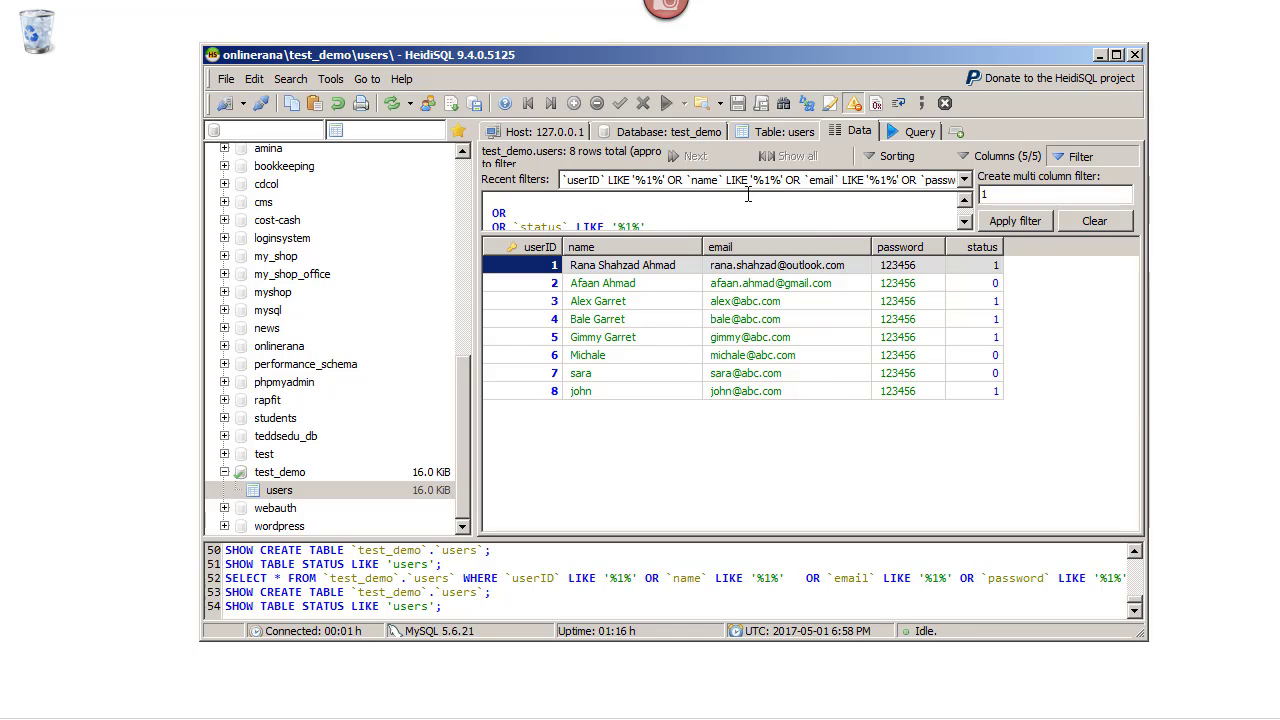
key("BackSpace")
Remove the leading OR so the filter expression reads `status` LIKE '%1%', and apply the filter
left_click(964, 222)
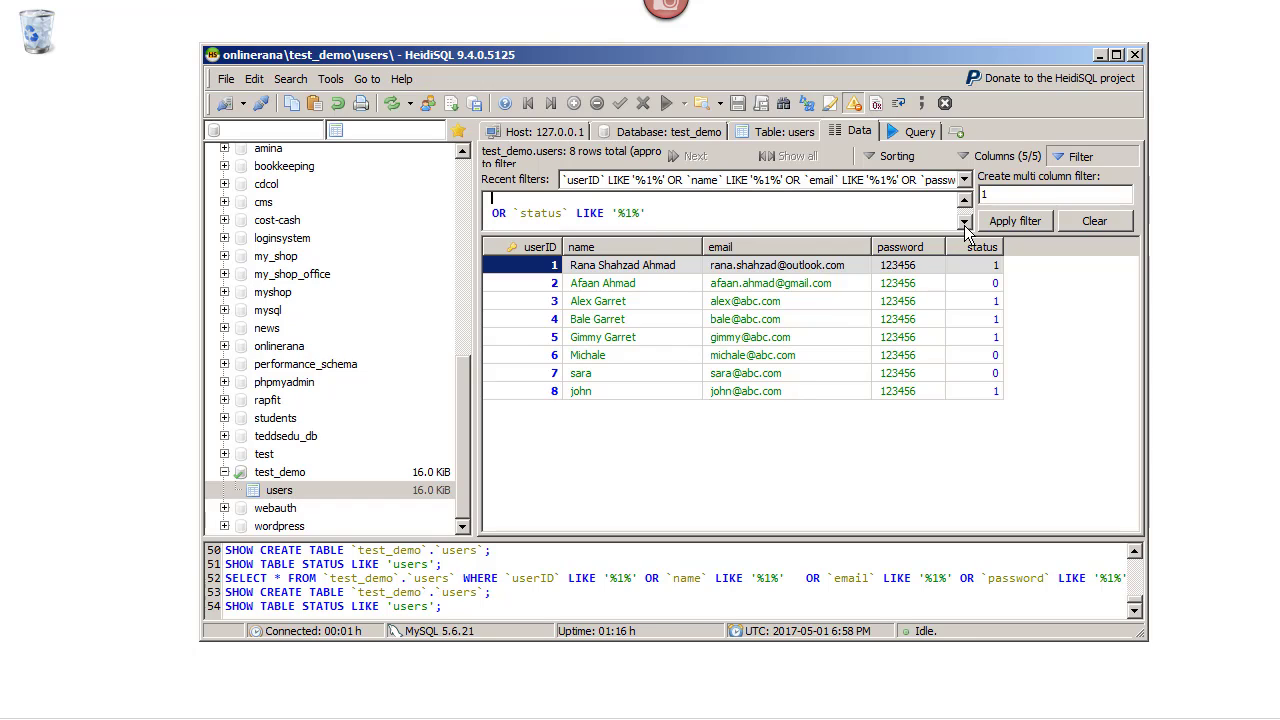
left_click_drag(509, 212, 514, 215)
key("BackSpace")
key("BackSpace")
key("BackSpace")
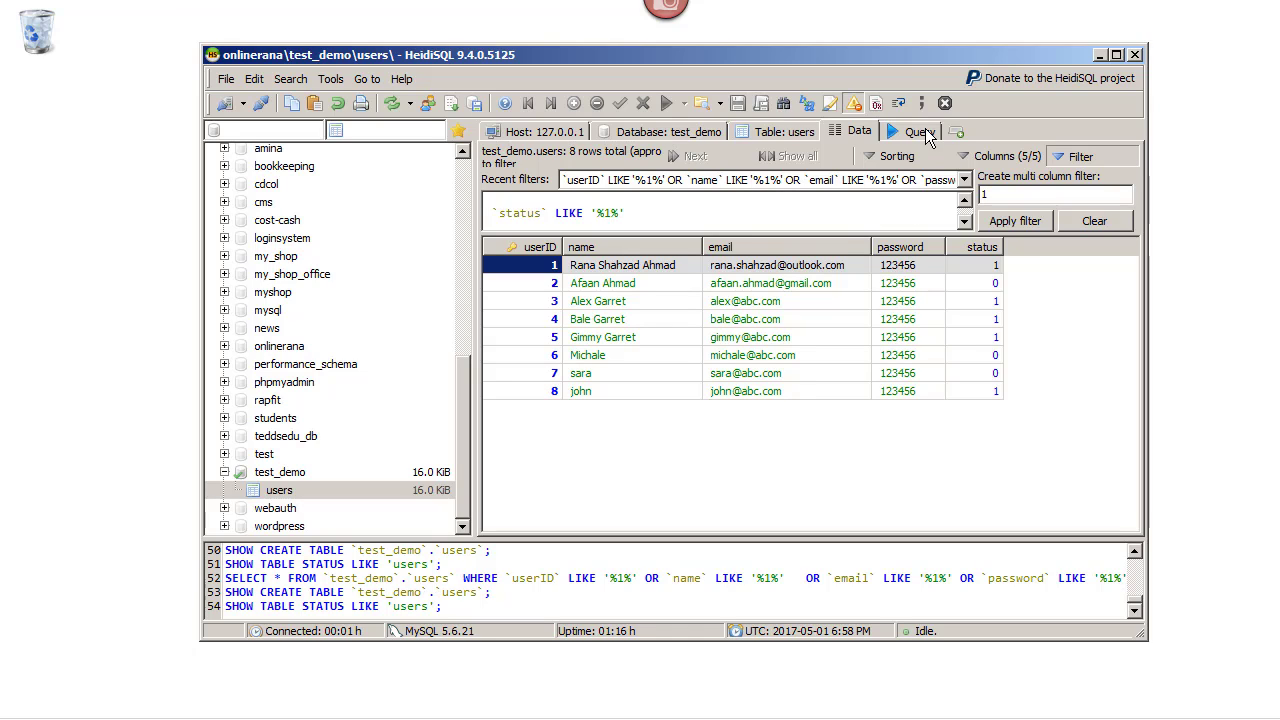
left_click(1018, 221)
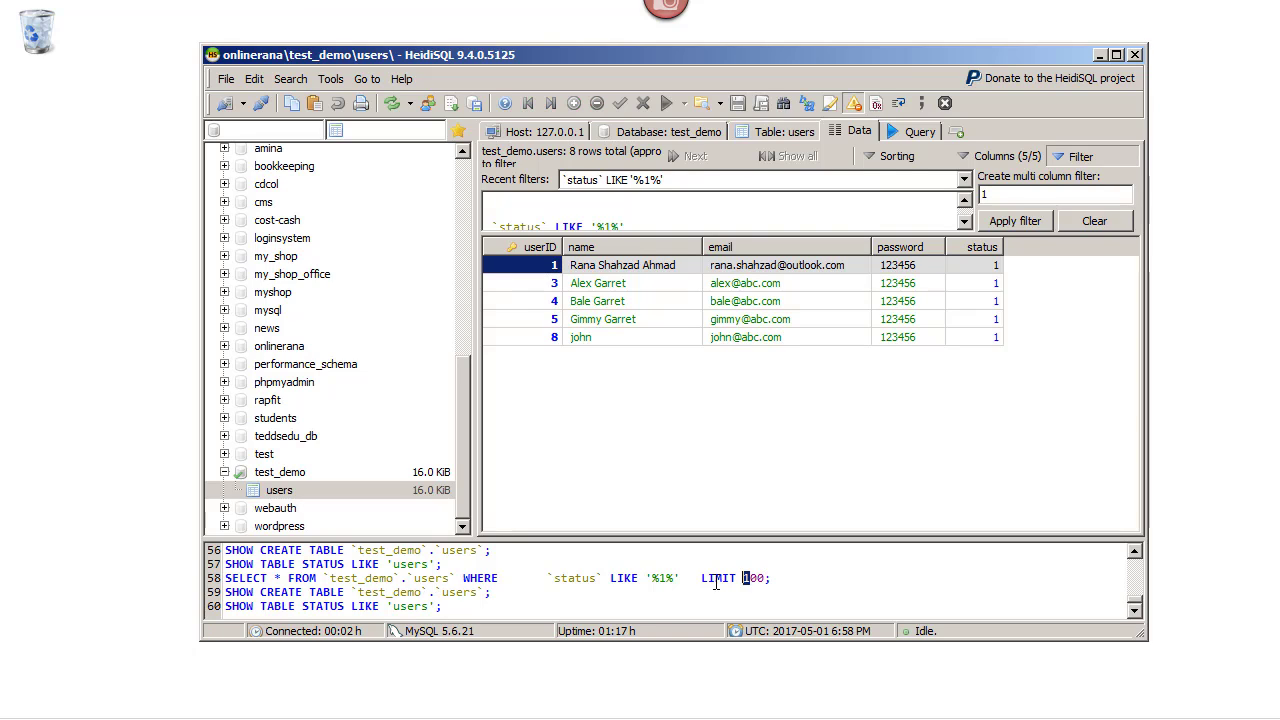
Copy the SELECT statement with the status condition from the SQL log and paste it into the query editor
left_click_drag(567, 578, 228, 578)
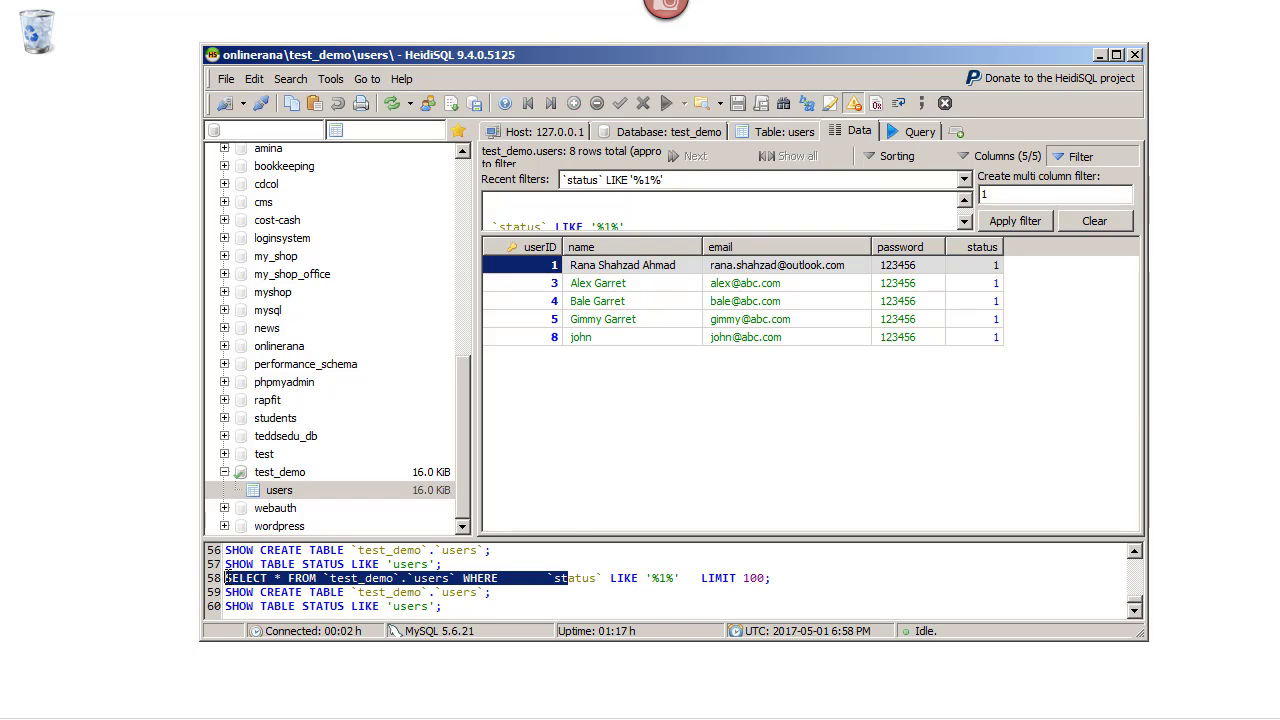
left_click(730, 606)
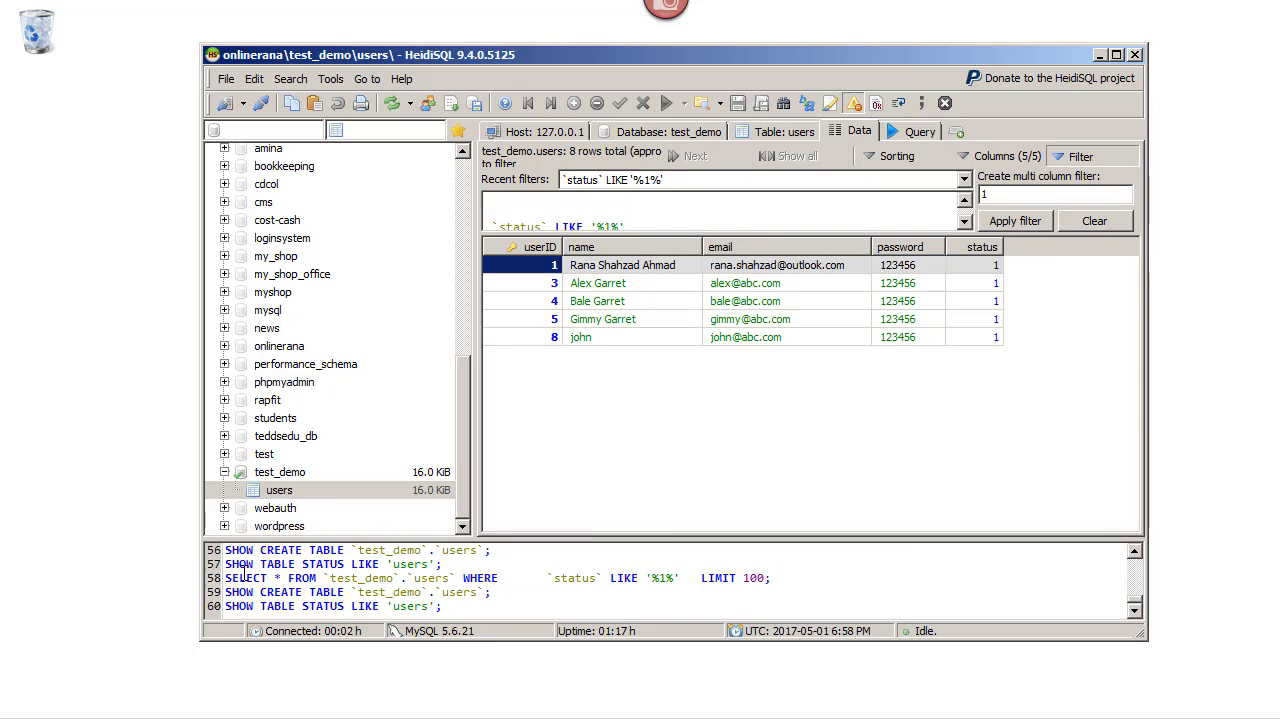
left_click_drag(238, 578, 403, 578)
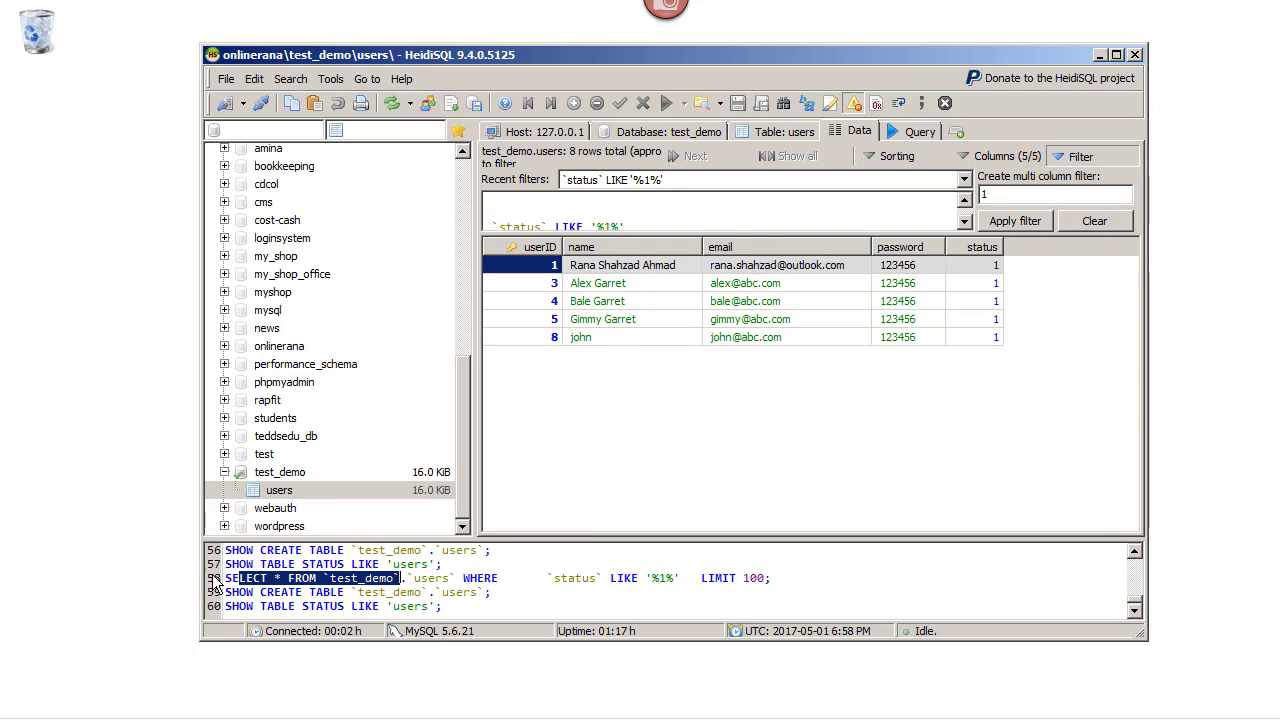
left_click_drag(222, 578, 767, 578)
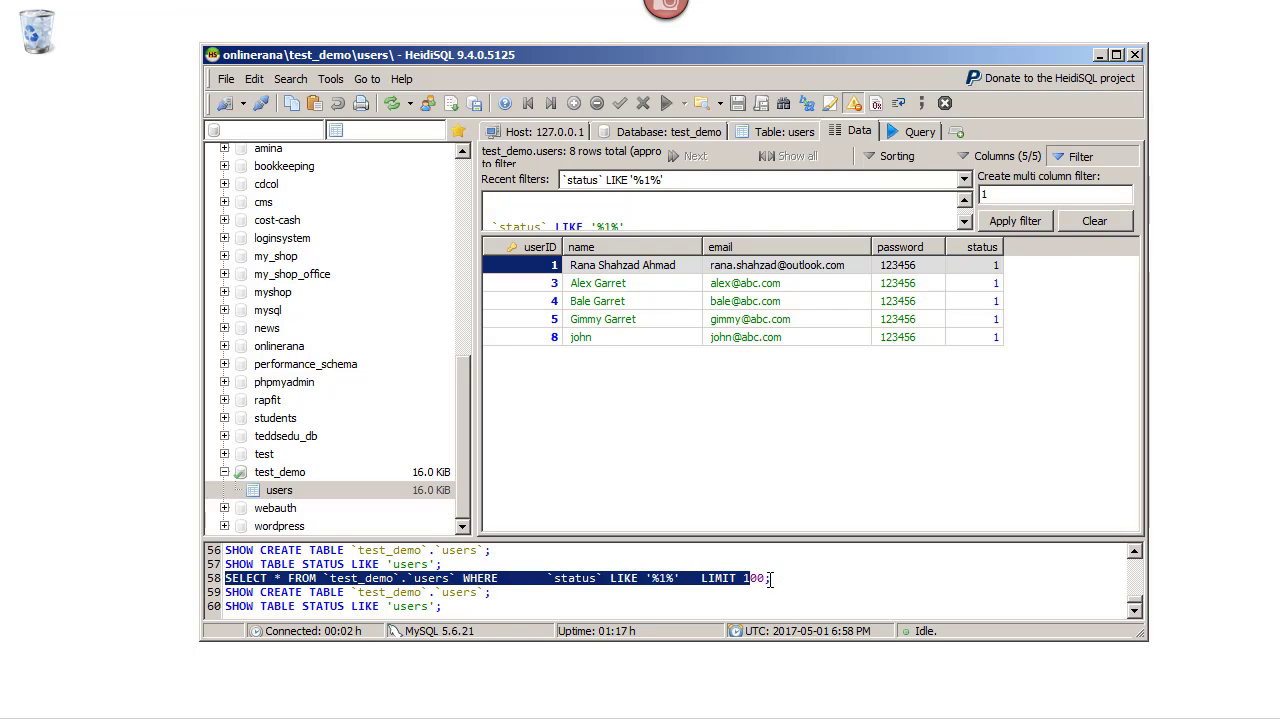
left_click_drag(752, 584, 752, 585)
key("ctrl+c")
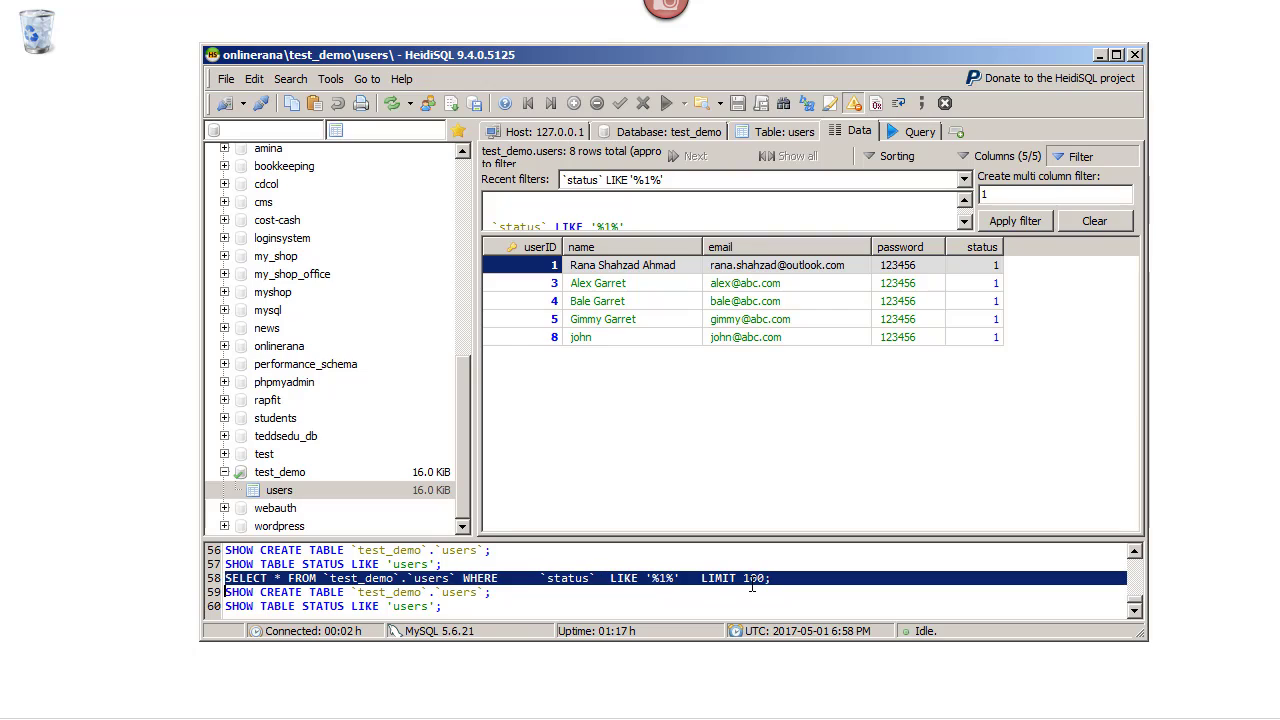
left_click(898, 138)
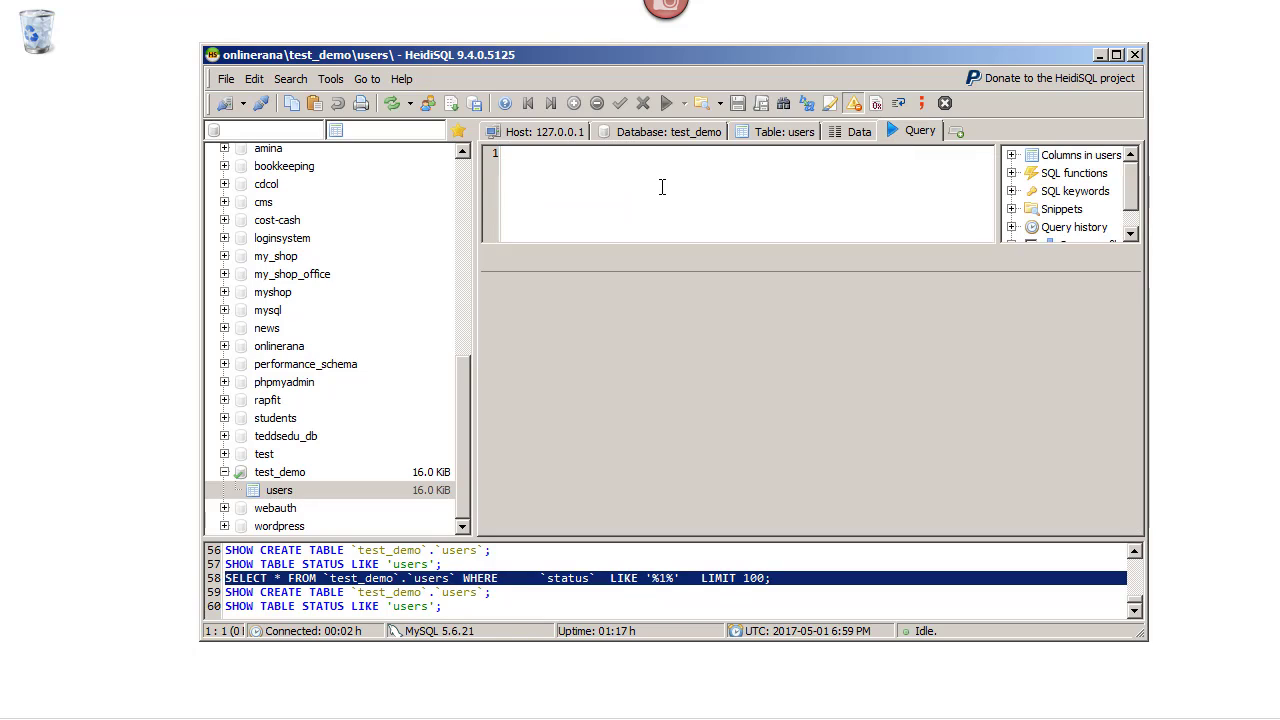
key("ctrl+v")
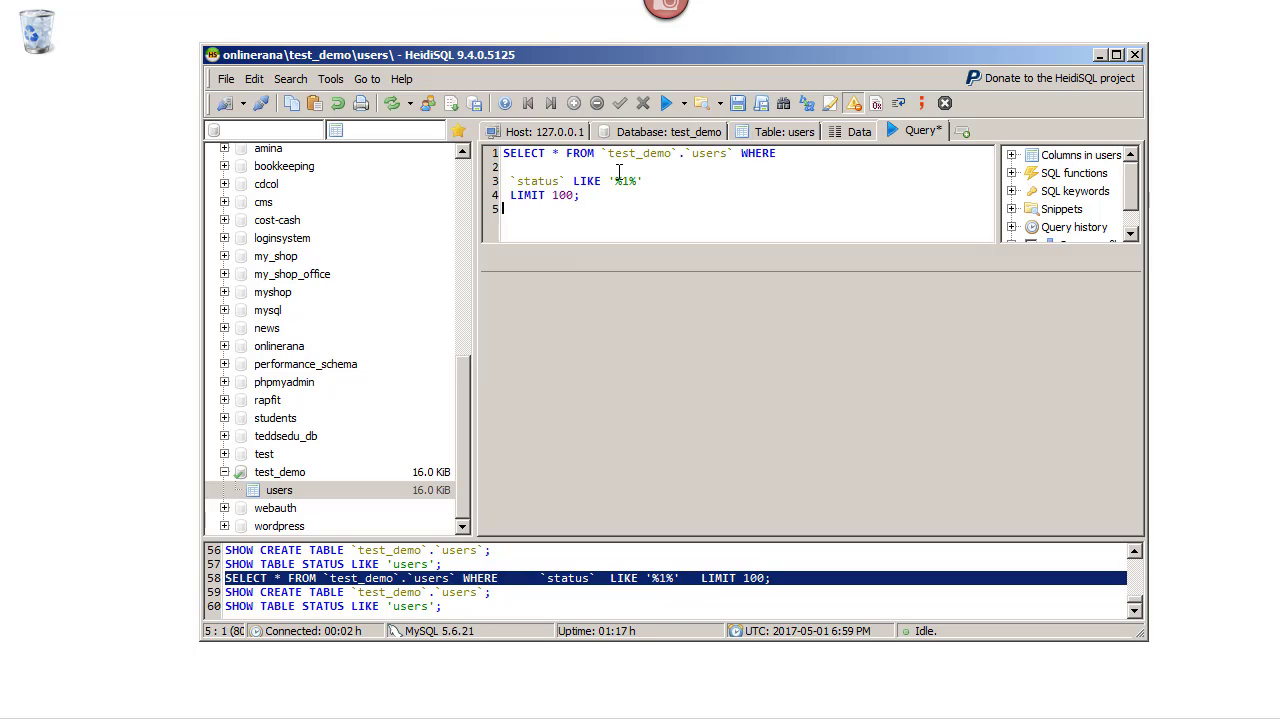
Change the LIMIT of the pasted query to 5 and run the query
left_click(798, 156)
left_click(566, 196)
key("BackSpace")
key("BackSpace")
key("BackSpace")
type("5")
left_click(667, 103)
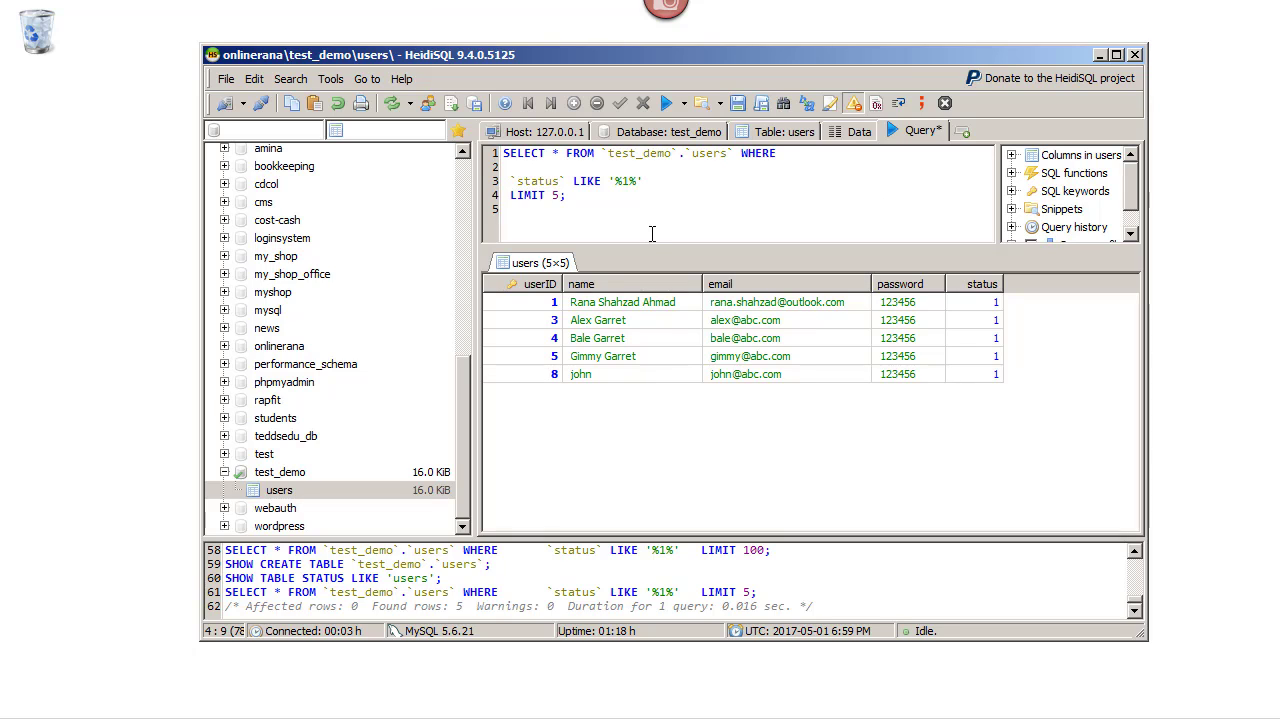
Delete the whole statement from the query editor
left_click(848, 134)
left_click(917, 132)
key("ctrl+a")
type("S")
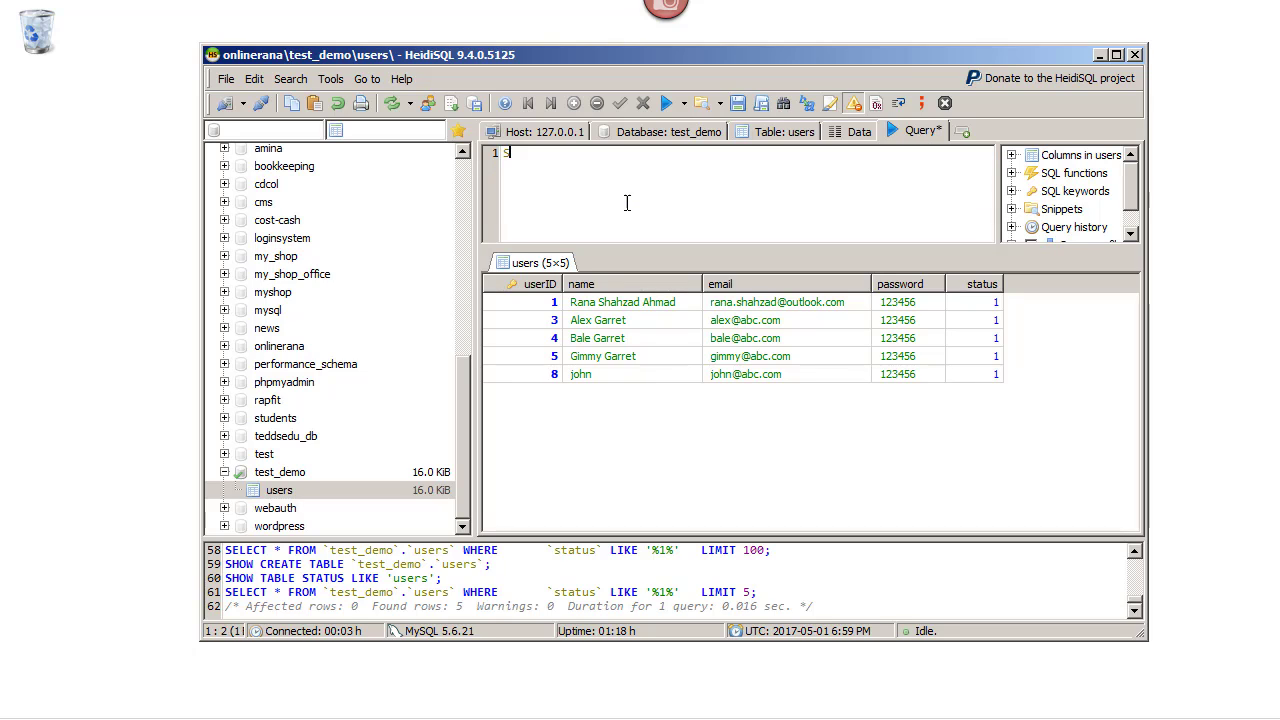
key("BackSpace")
Clear the filter on the users data and hide the filter settings
left_click(858, 132)
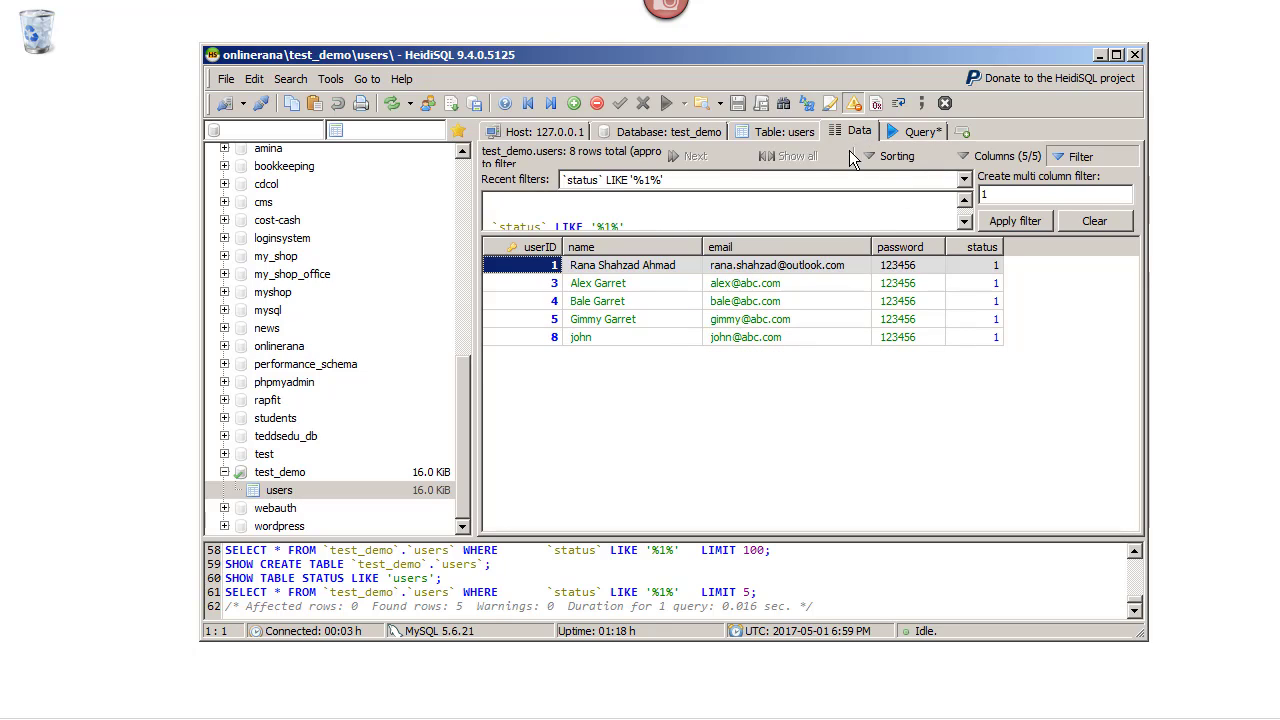
left_click(1094, 221)
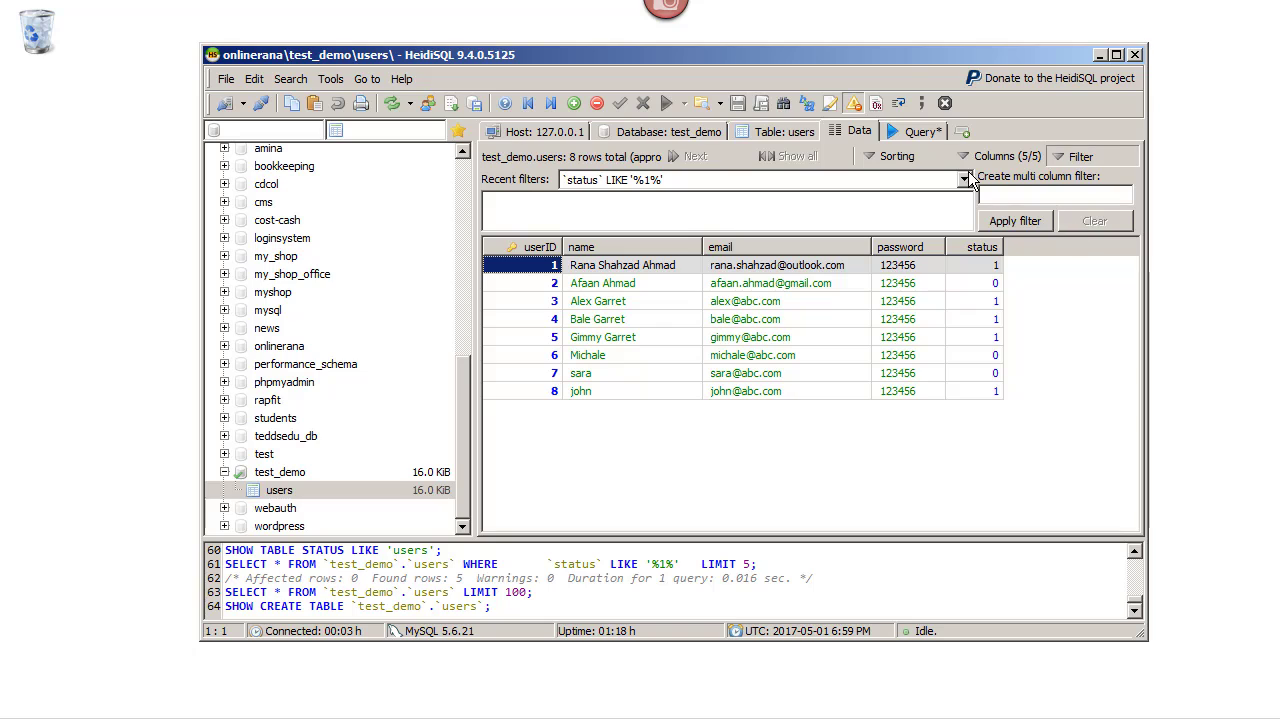
left_click(1061, 160)
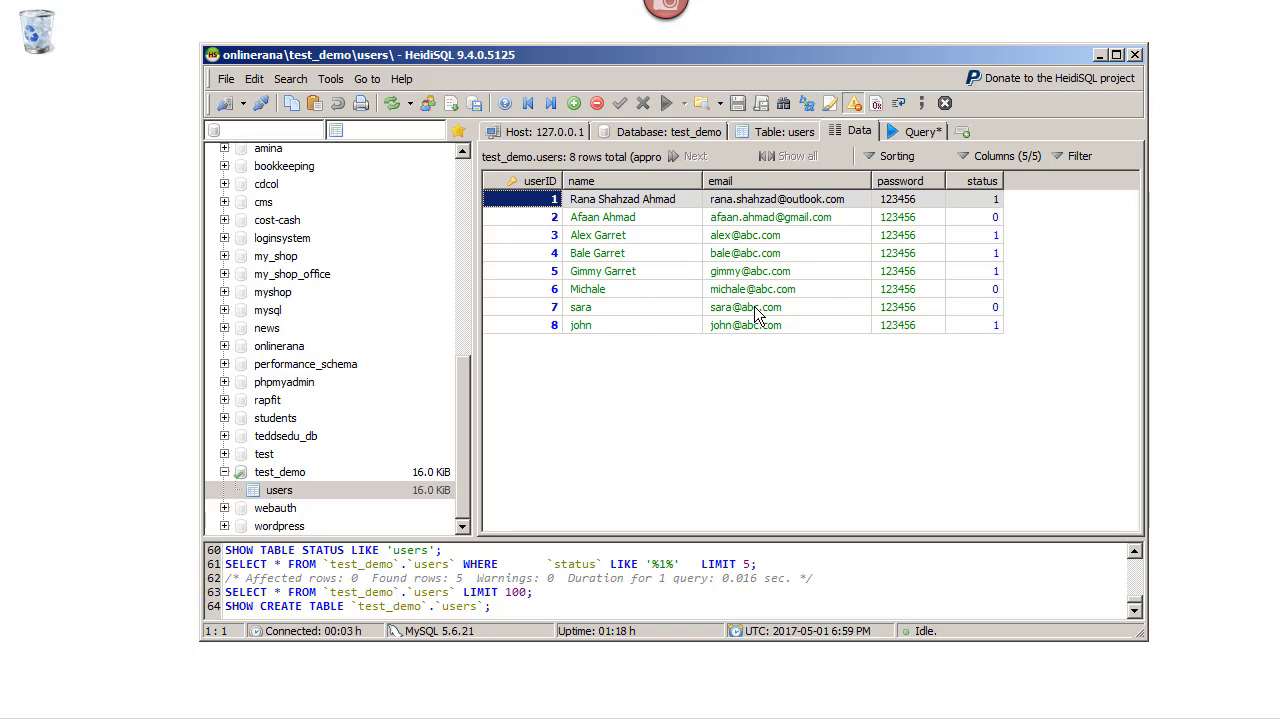
Set the step for the number of rows displayed in the data tab to 5 in the text formatting preferences
left_click(339, 77)
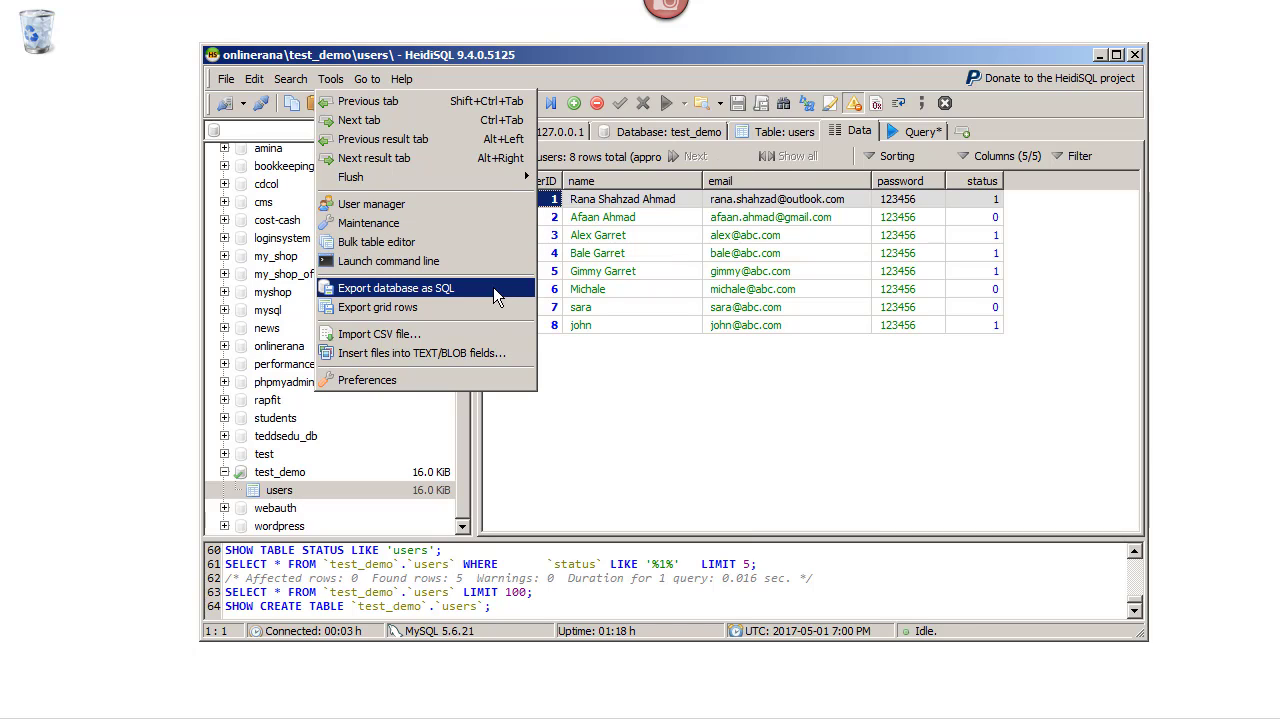
left_click(449, 381)
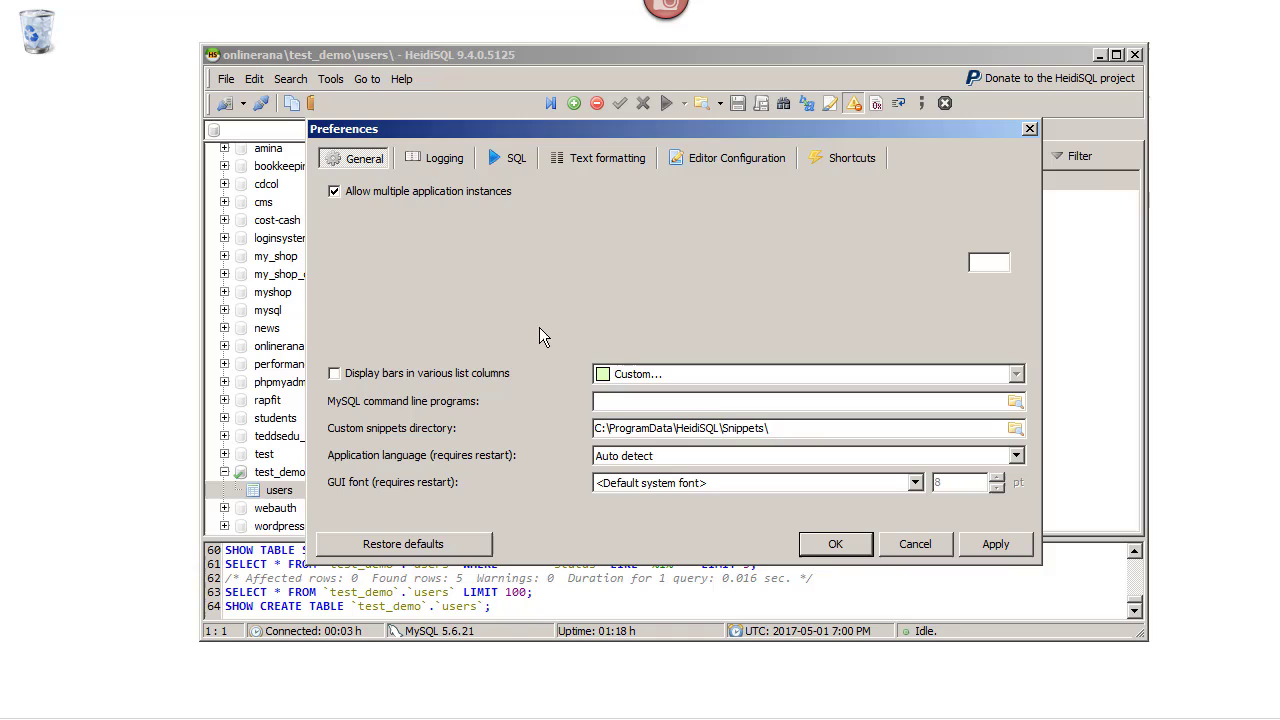
left_click(516, 160)
left_click(603, 158)
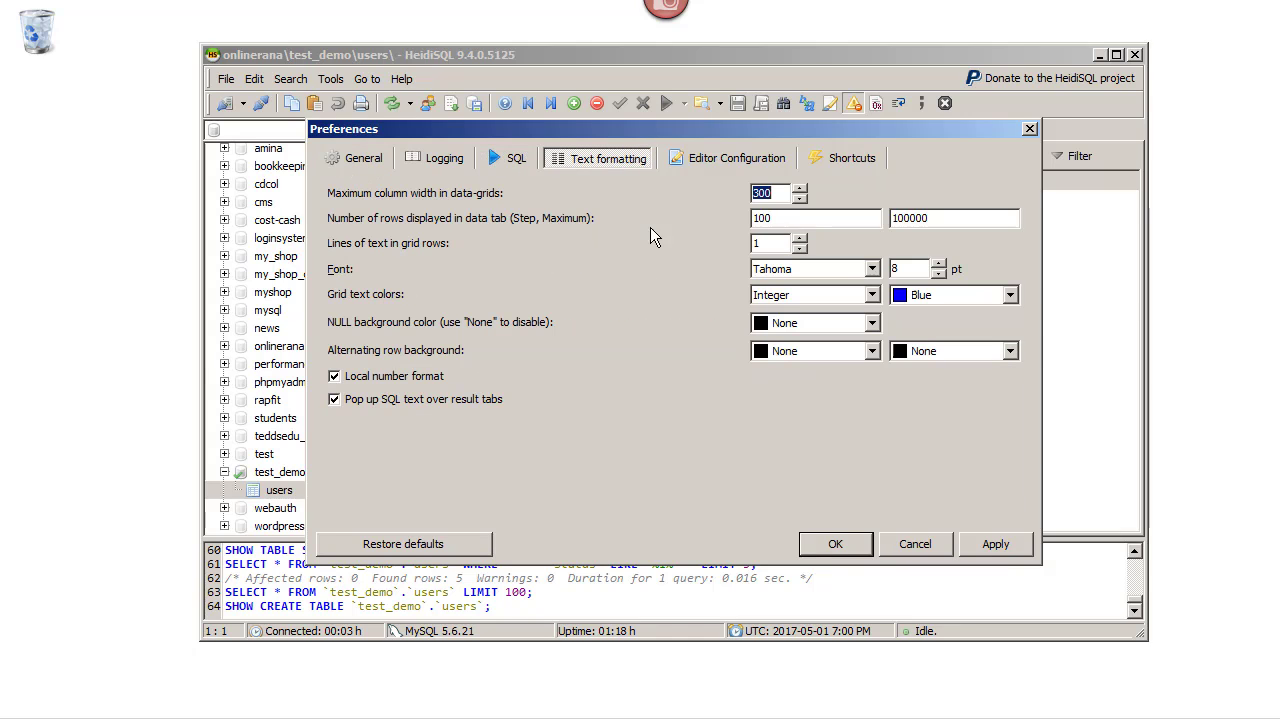
key("Tab")
type("5")
left_click(836, 544)
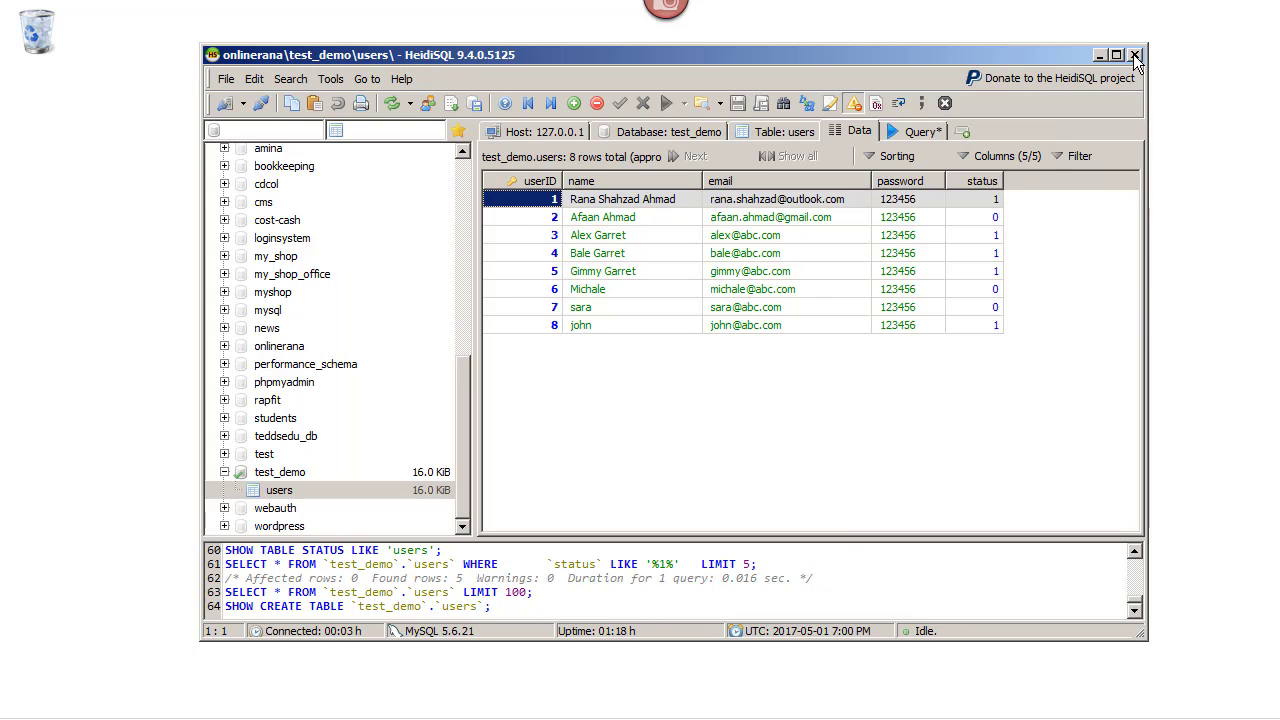
Refresh the users data, then close HeidiSQL without saving the content of the modified query tab
left_click(392, 103)
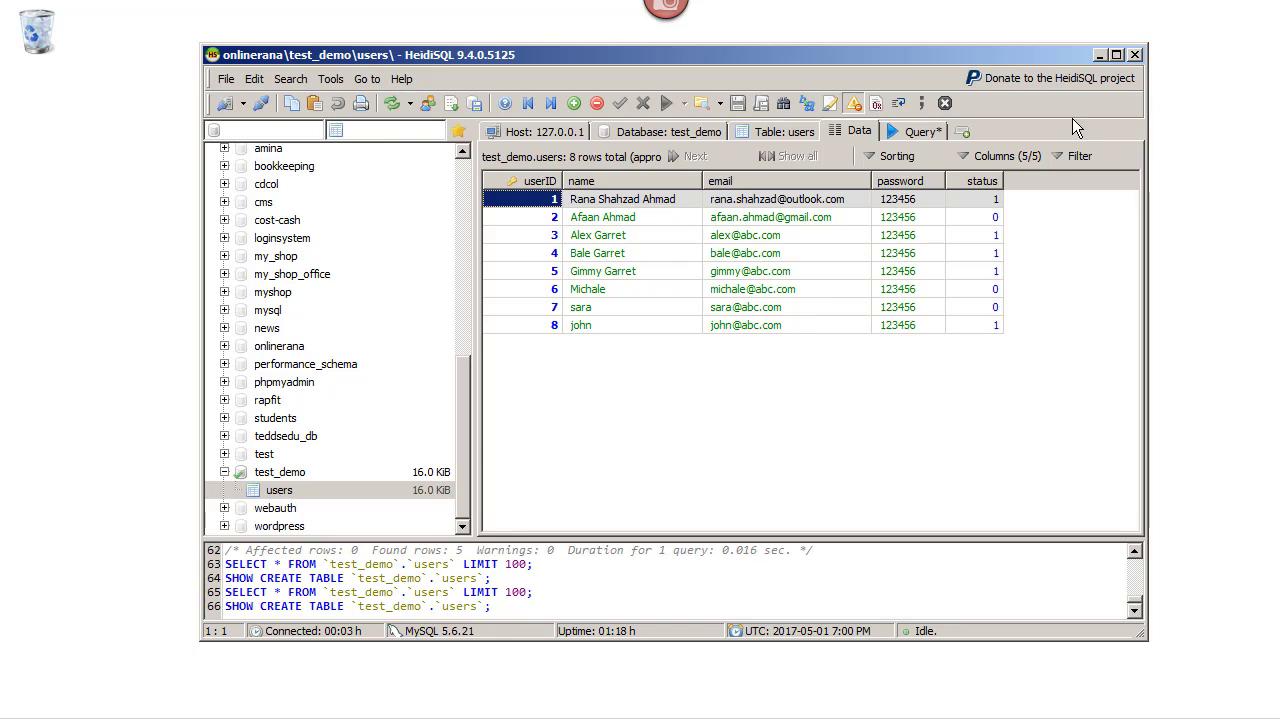
left_click(1136, 55)
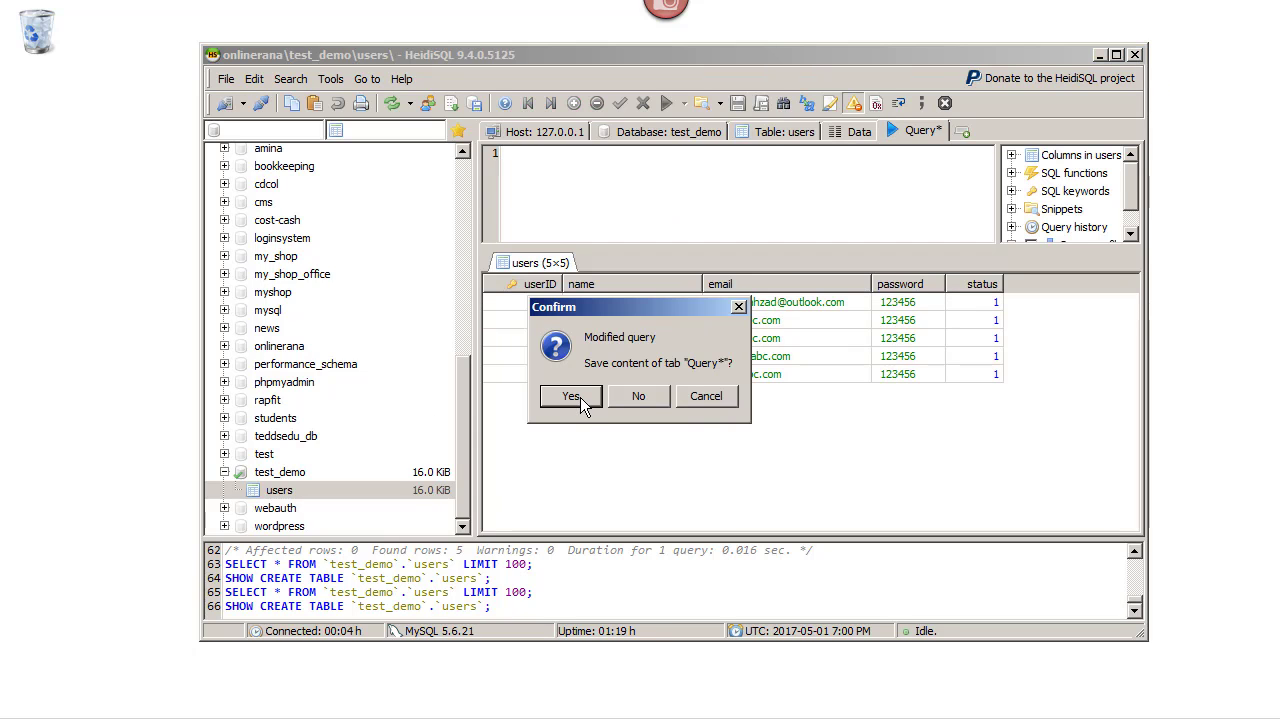
left_click(631, 396)
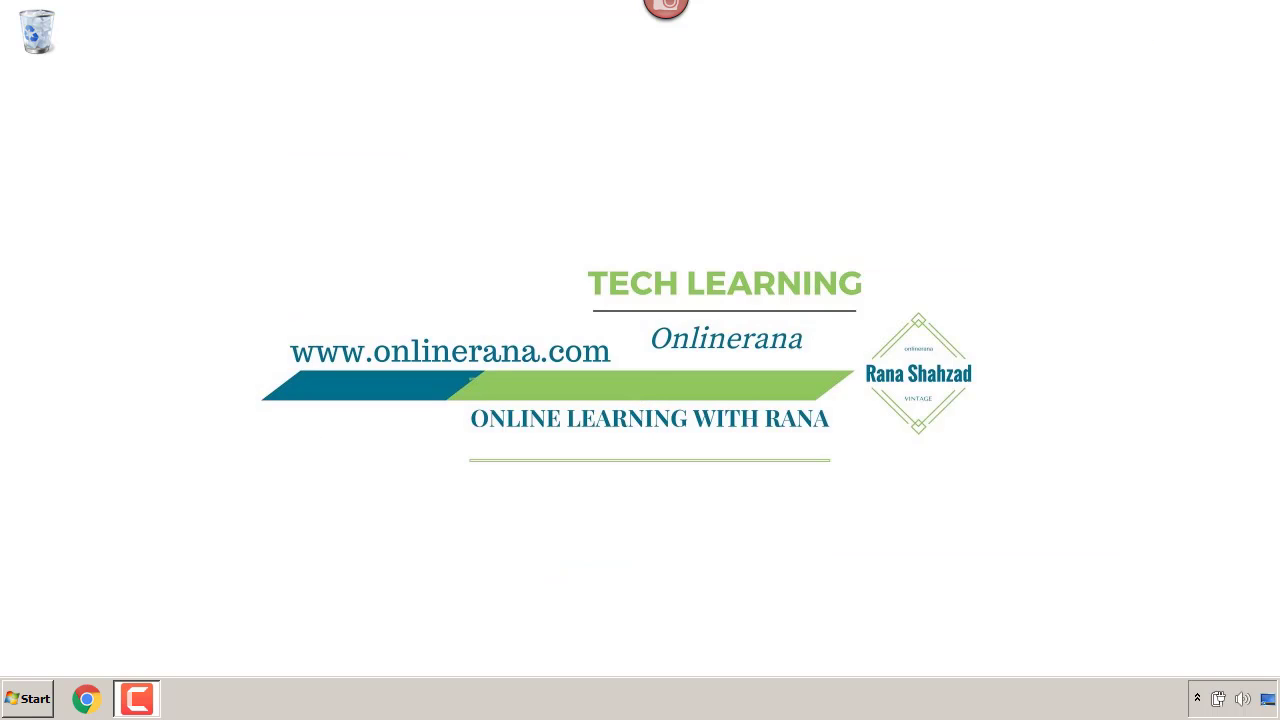
Start HeidiSQL again and connect with the saved onlinerana session
left_click(28, 706)
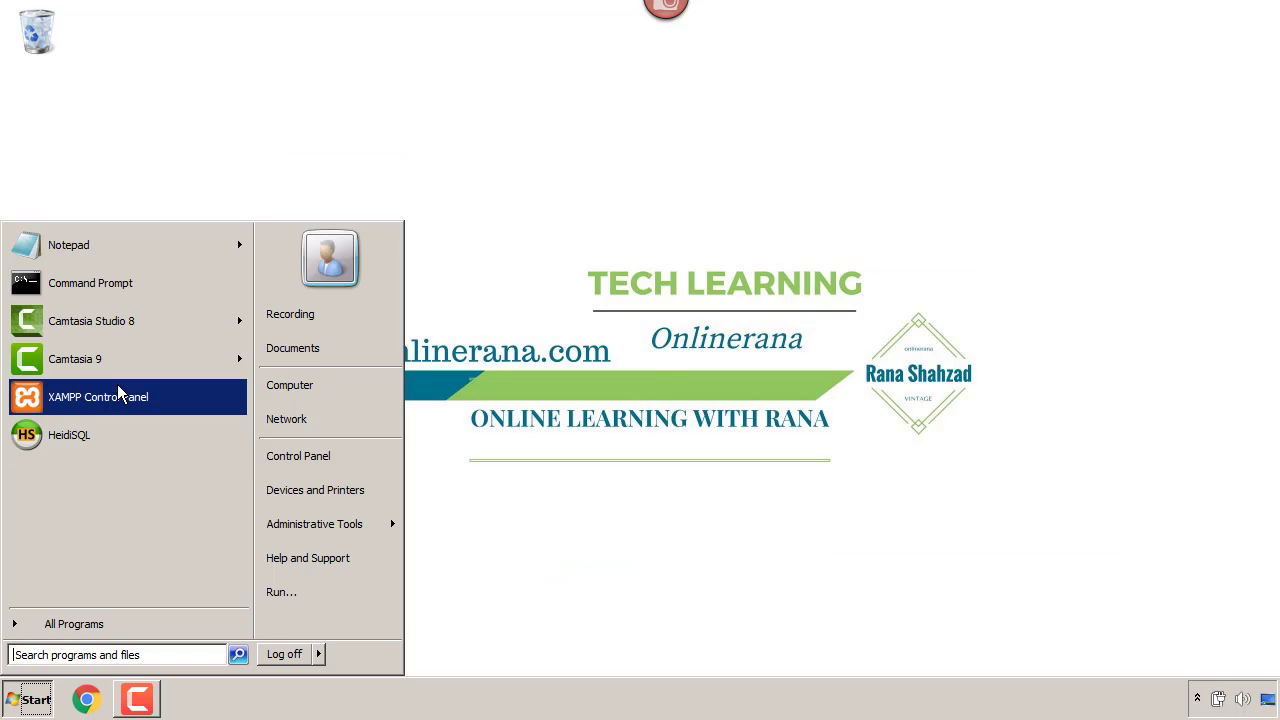
left_click(88, 436)
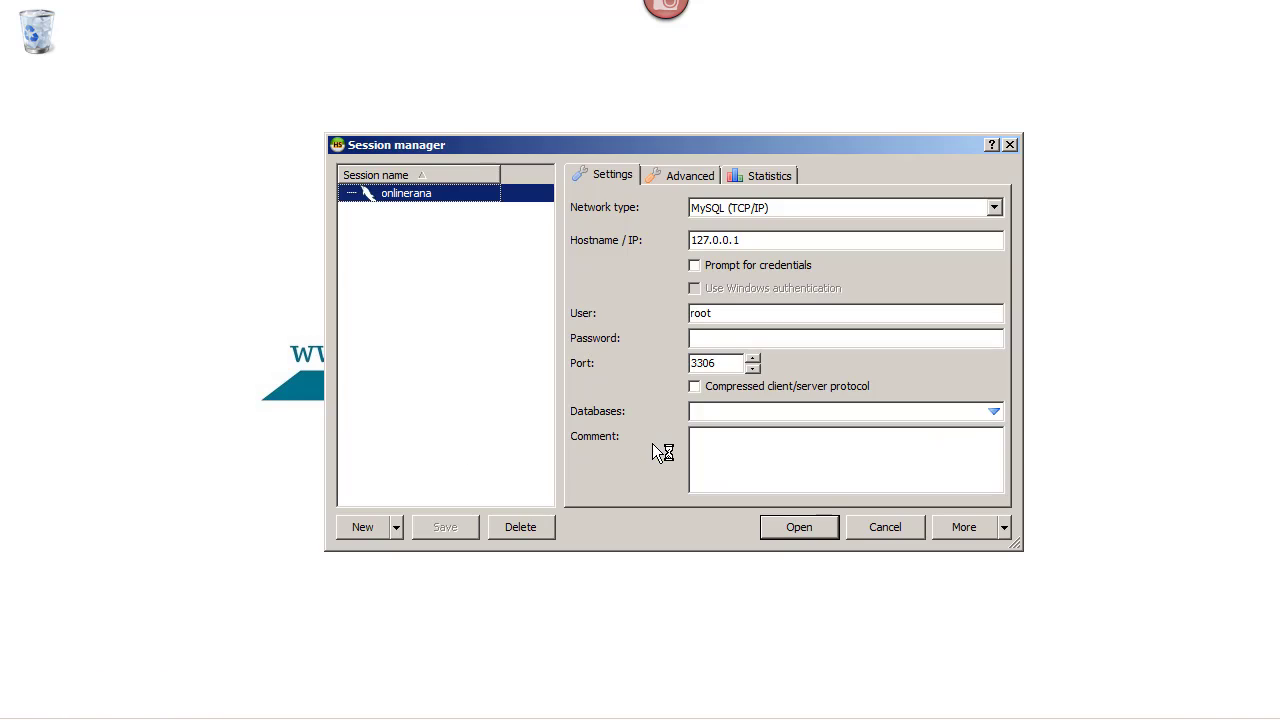
left_click(777, 531)
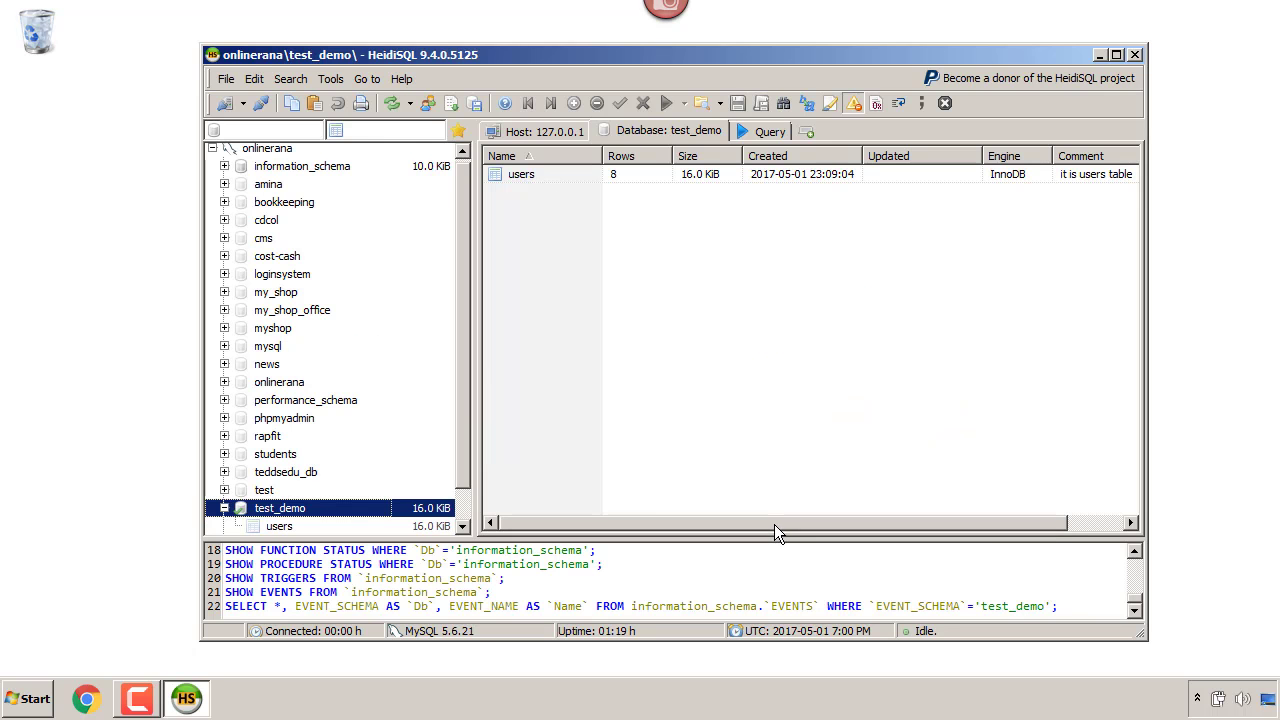
Show the data of the users table in the test_demo database and load the next set of rows
left_click(281, 528)
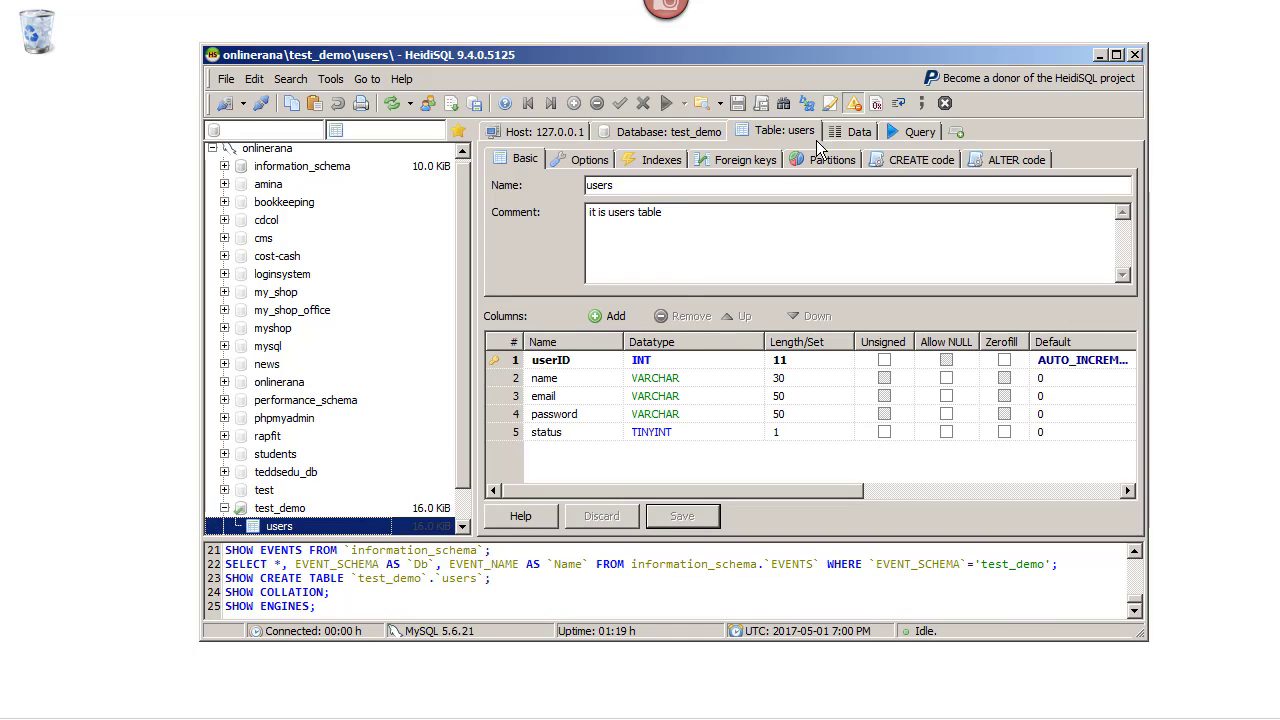
left_click(856, 131)
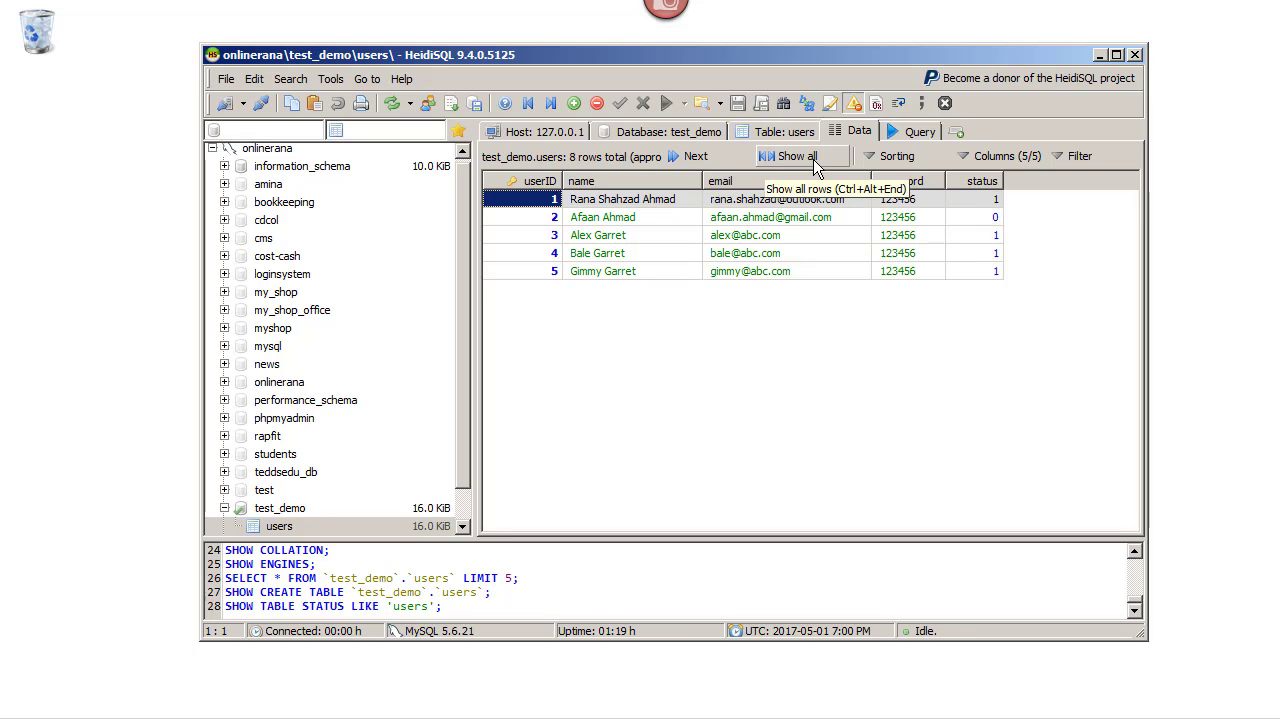
left_click(697, 157)
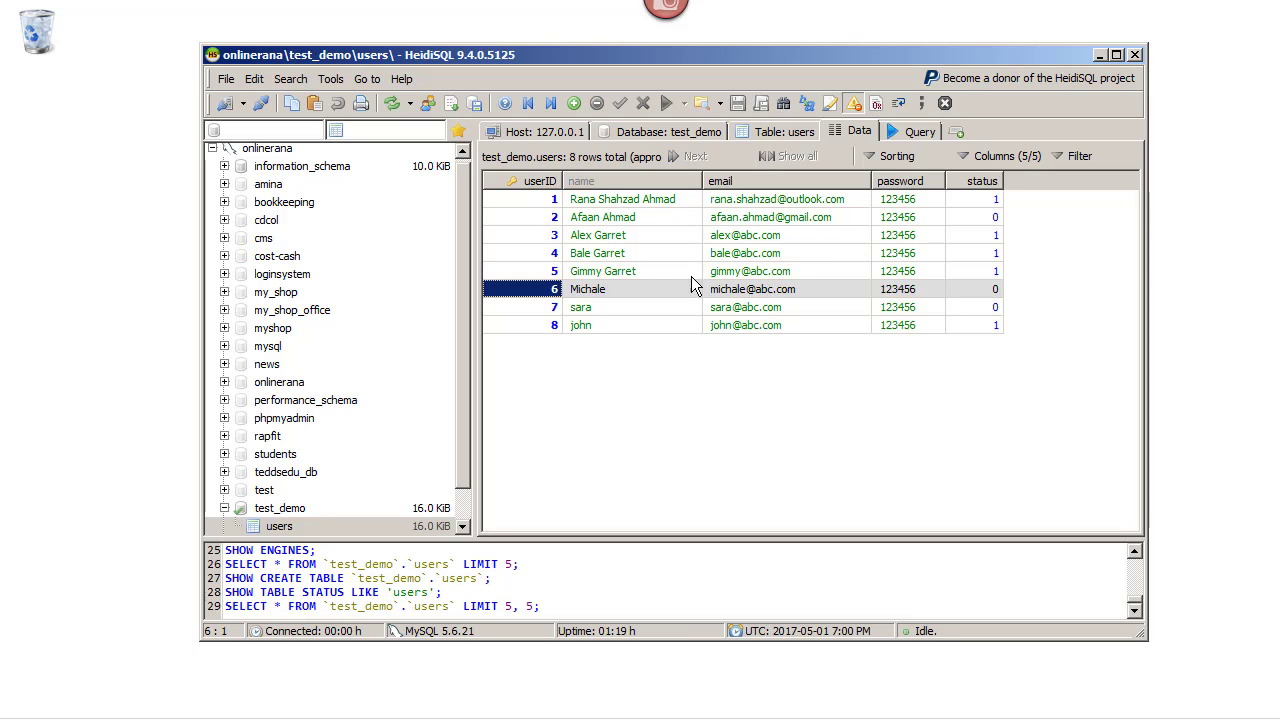